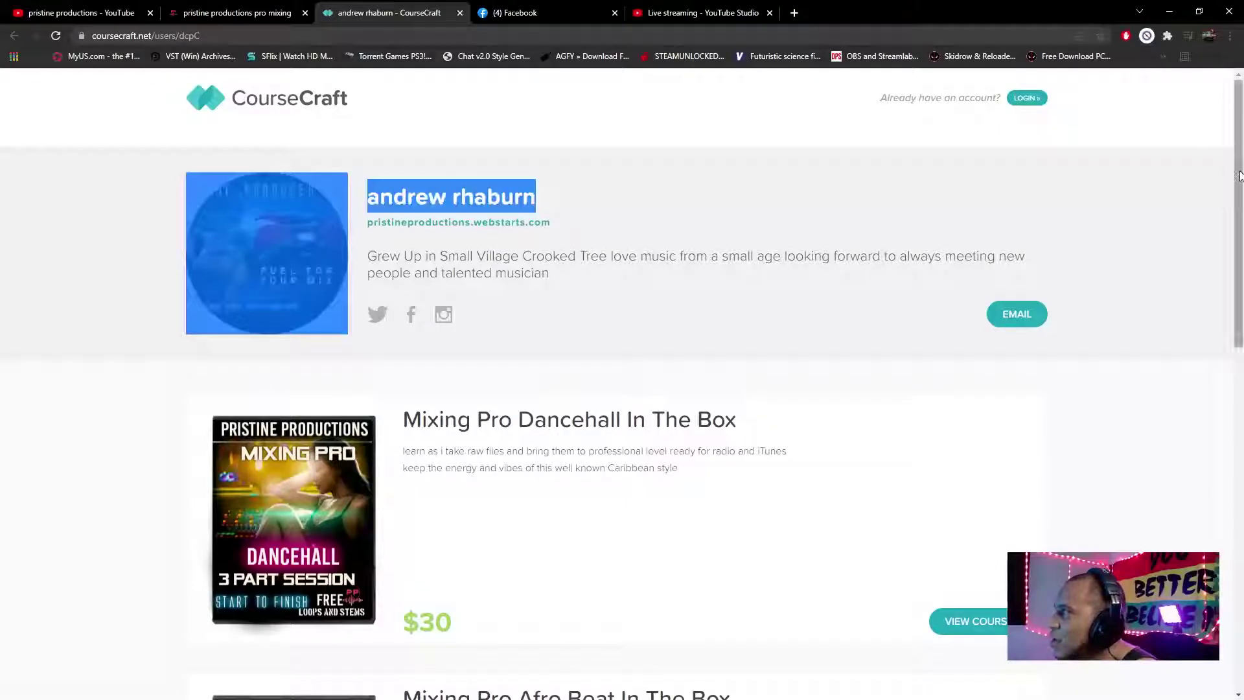
- Look over the mixing courses on the CourseCraft profile page and switch to the pristine productions YouTube page
{"action": "left_click", "coordinate": [1178, 405]}
{"action": "mouse_move", "coordinate": [1239, 247]}
{"action": "left_mouse_down"}
{"action": "mouse_move", "coordinate": [1240, 575]}
{"action": "mouse_move", "coordinate": [1240, 239]}
{"action": "left_mouse_up"}
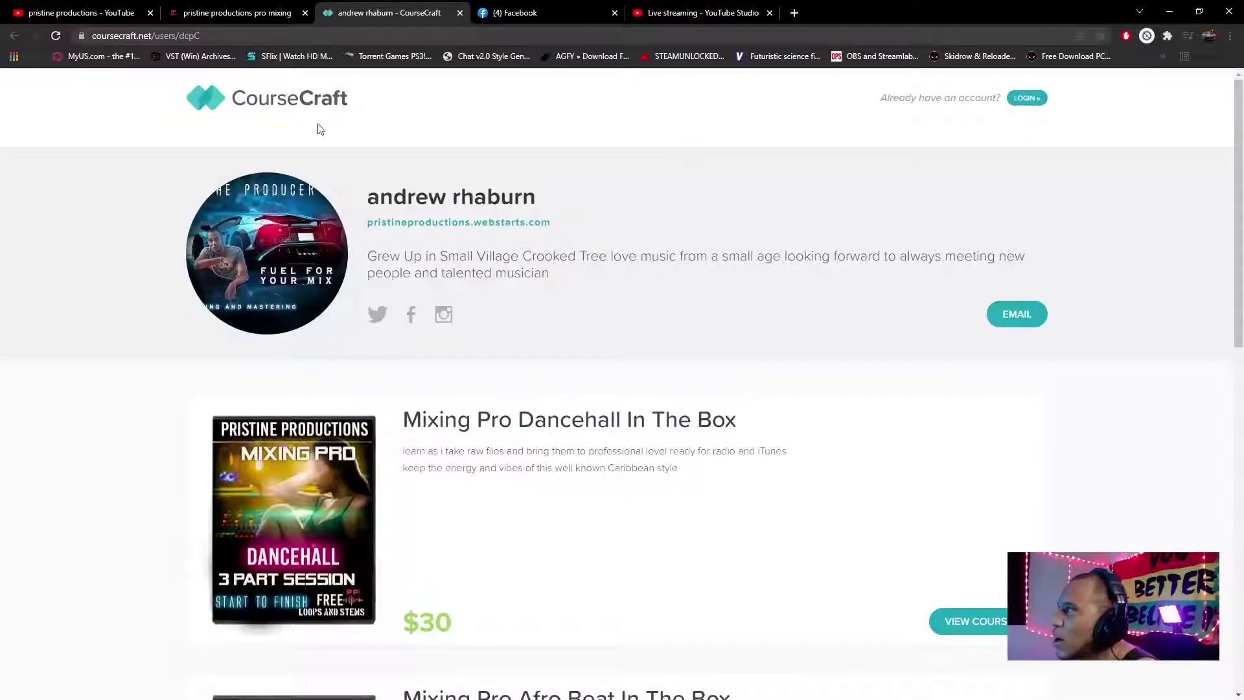
{"action": "left_click", "coordinate": [58, 13]}
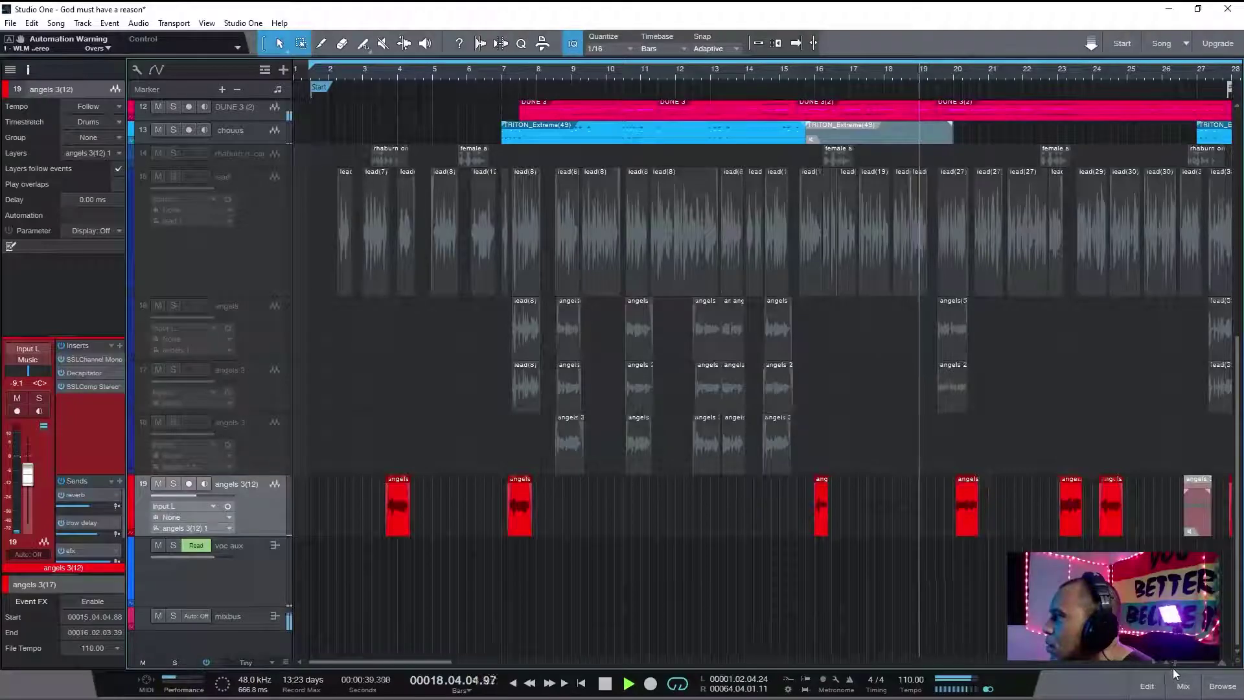
- Follow the arrangement during playback and stop the song
{"action": "left_click_drag", "start_coordinate": [1173, 663], "coordinate": [1179, 659]}
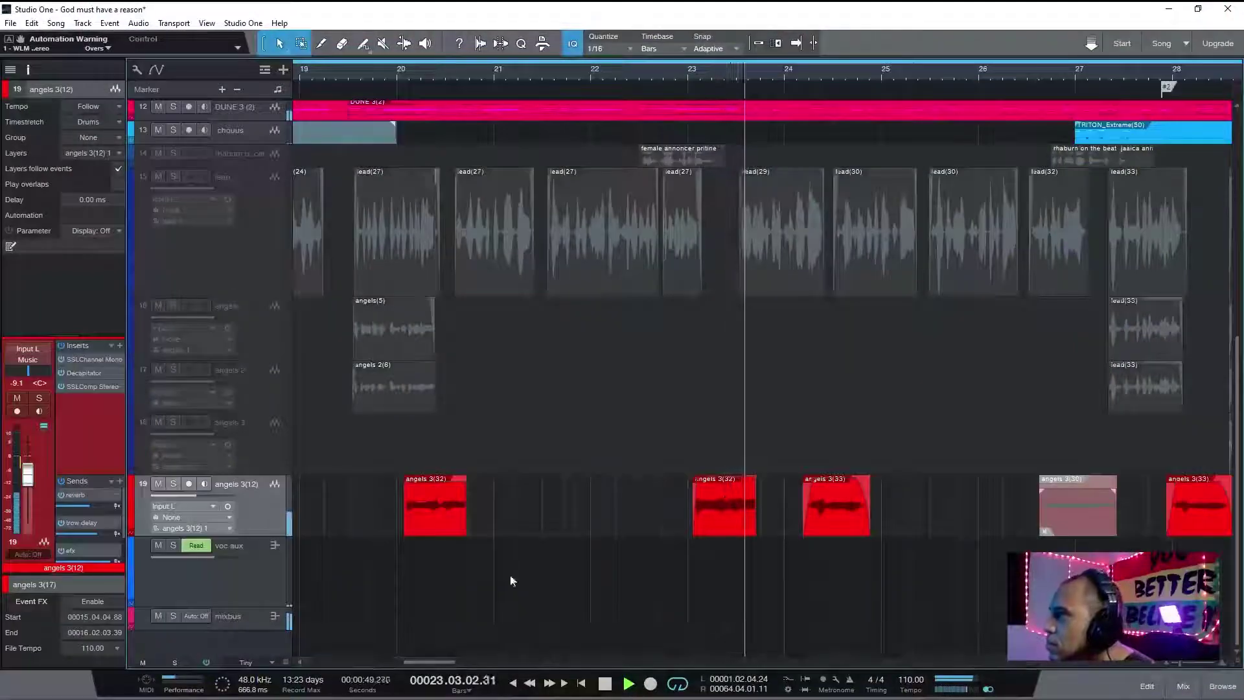
{"action": "left_click_drag", "start_coordinate": [434, 658], "coordinate": [341, 662]}
{"action": "key", "text": "space"}
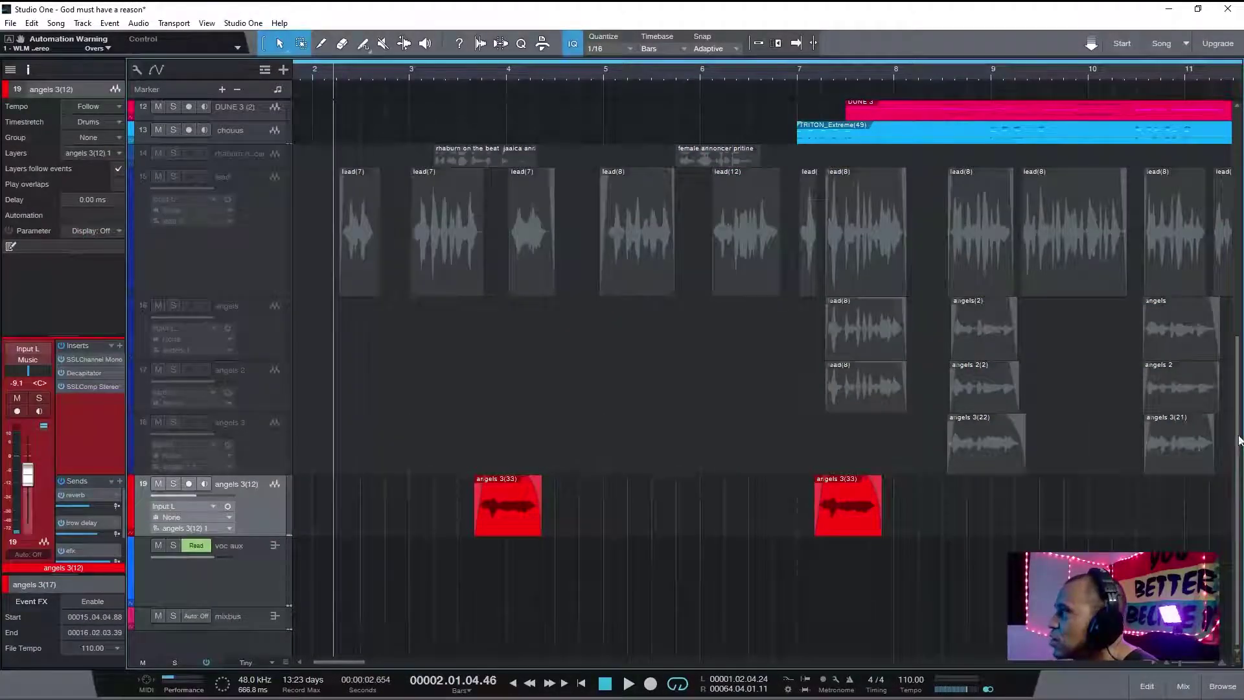
- Solo the TRITON_Extreme audio track (track 2) and play it
{"action": "left_click_drag", "start_coordinate": [1238, 446], "coordinate": [1238, 214]}
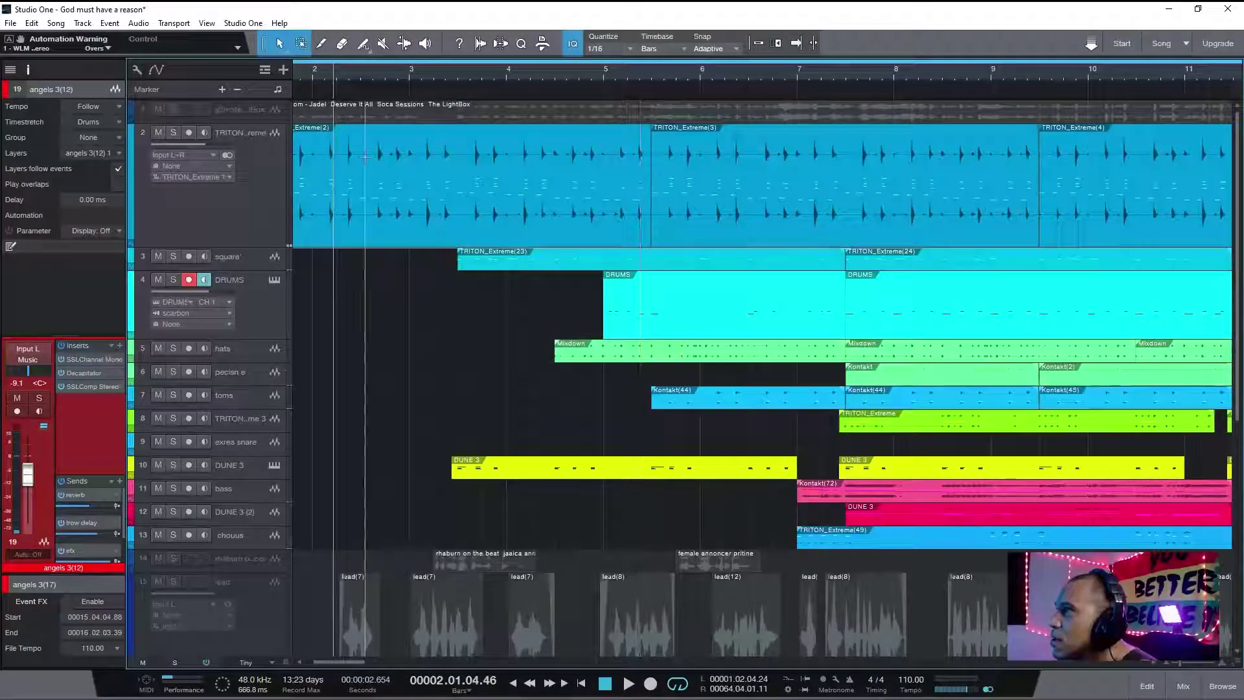
{"action": "left_click", "coordinate": [254, 223]}
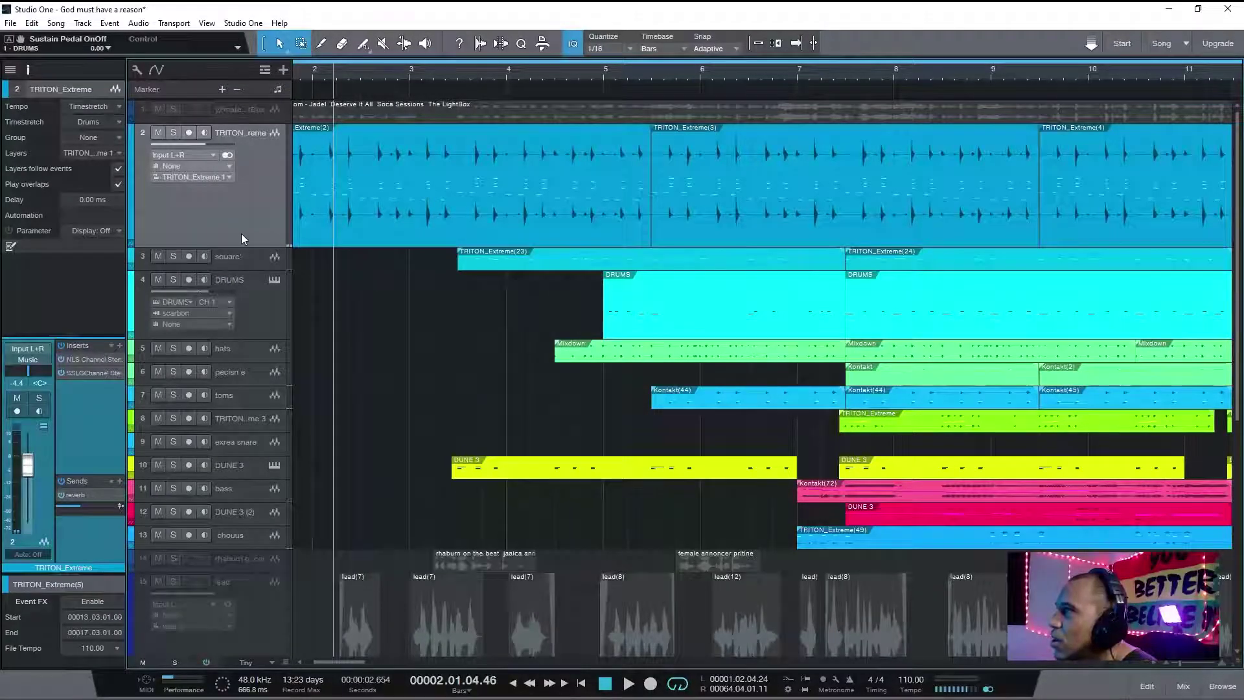
{"action": "left_click_drag", "start_coordinate": [329, 661], "coordinate": [305, 658]}
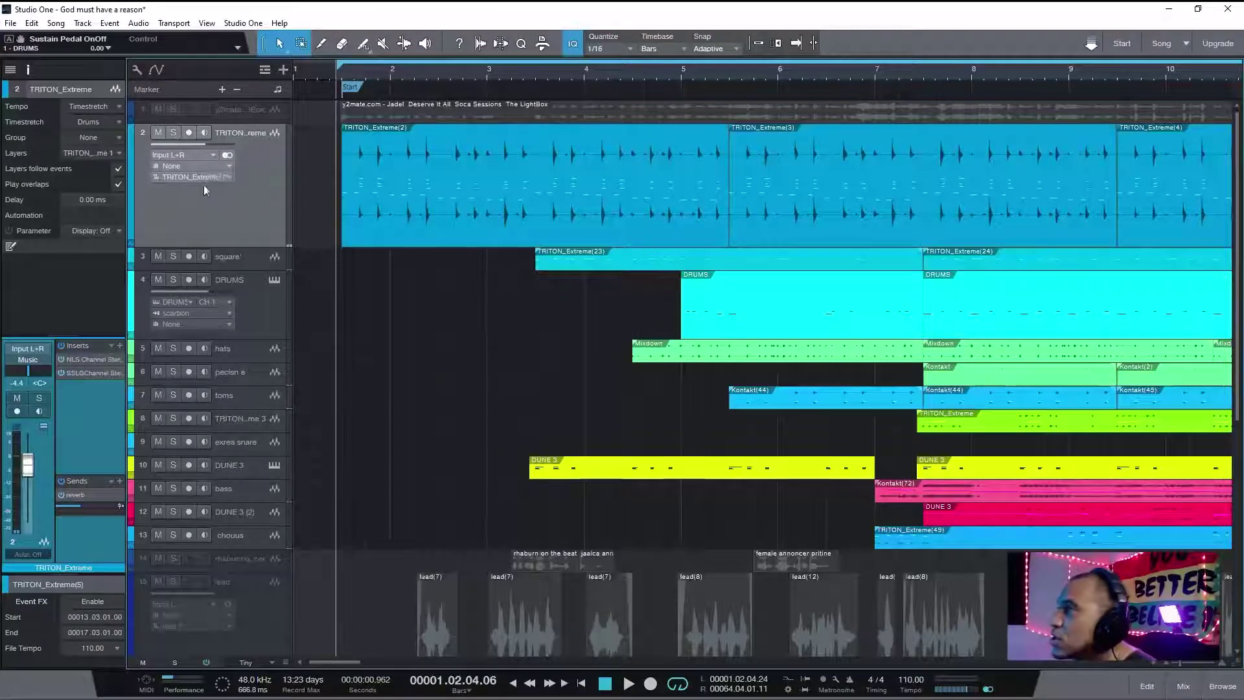
{"action": "left_click", "coordinate": [172, 133]}
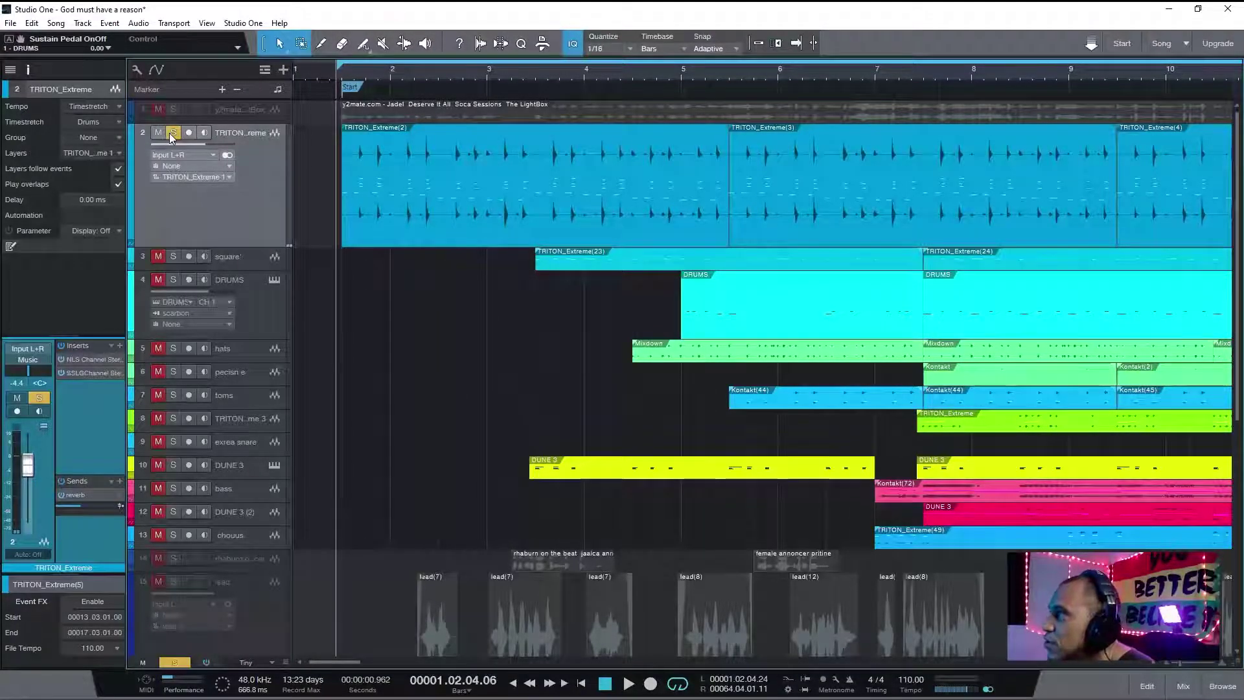
{"action": "key", "text": "space"}
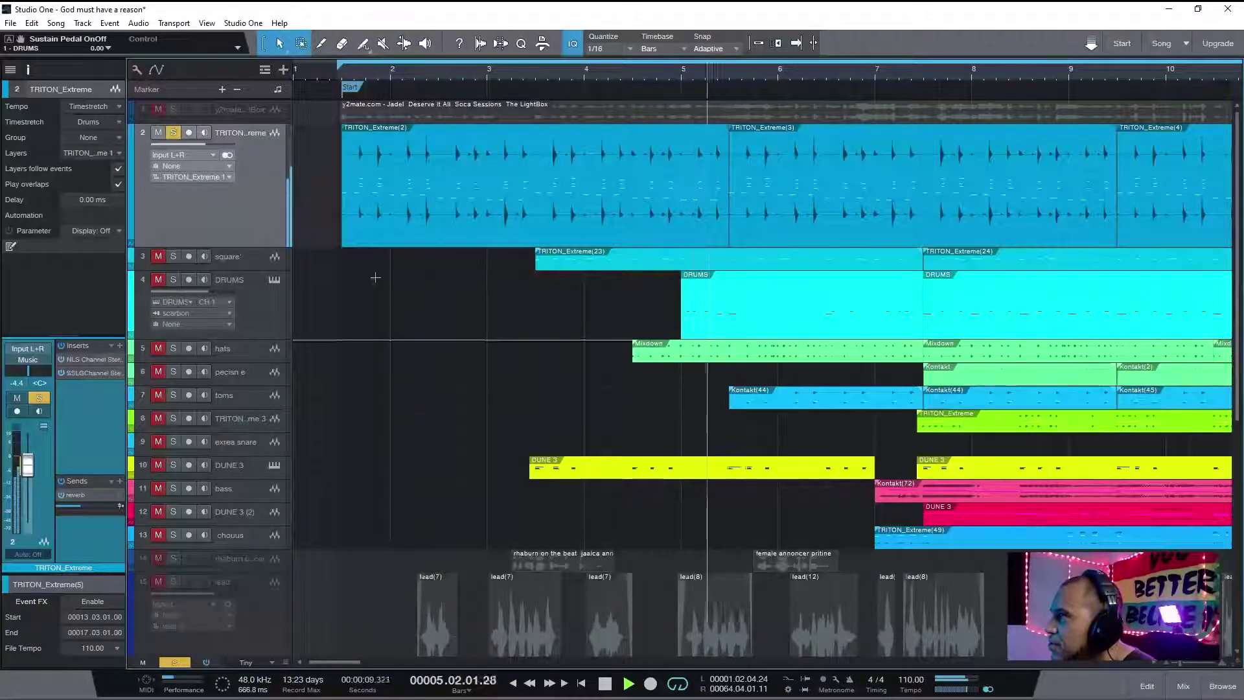
- Add the square, hats and DRUMS tracks to the solo group while the song plays
{"action": "left_click", "coordinate": [158, 256]}
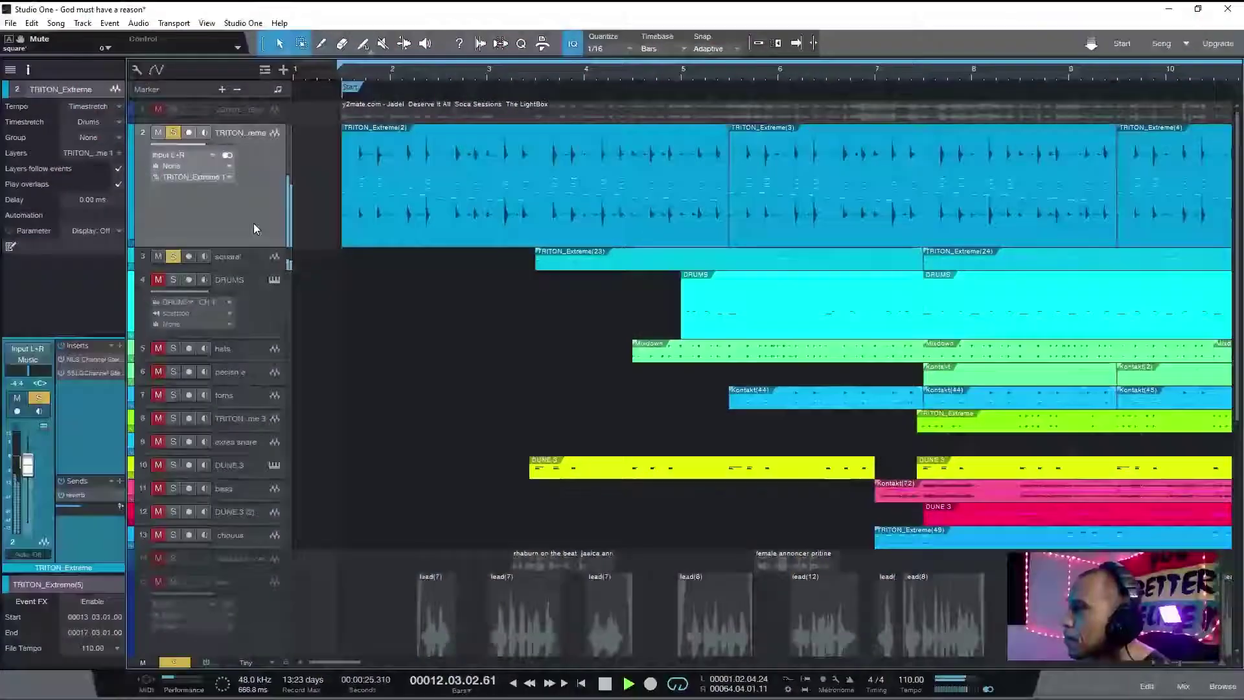
{"action": "left_click", "coordinate": [158, 349]}
{"action": "left_click", "coordinate": [173, 348]}
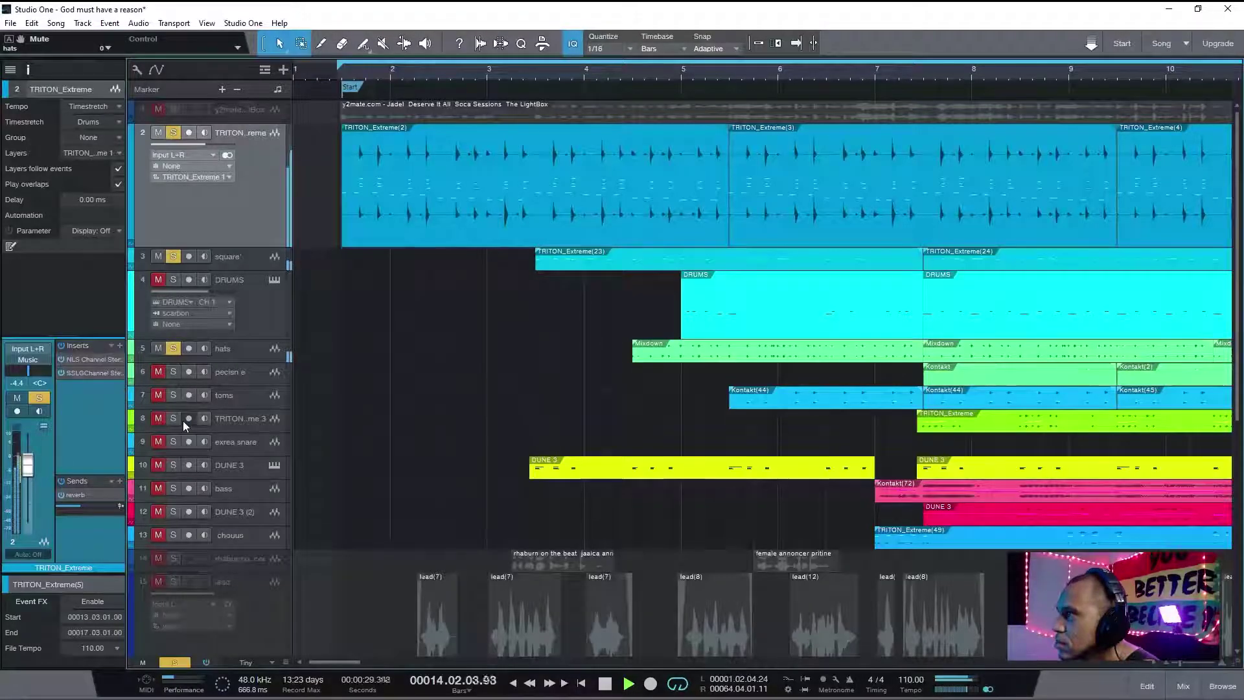
{"action": "left_click", "coordinate": [173, 279]}
- Show the channel settings of the DRUMS, TRITON_Extreme and hats tracks in turn during playback
{"action": "left_click", "coordinate": [235, 308]}
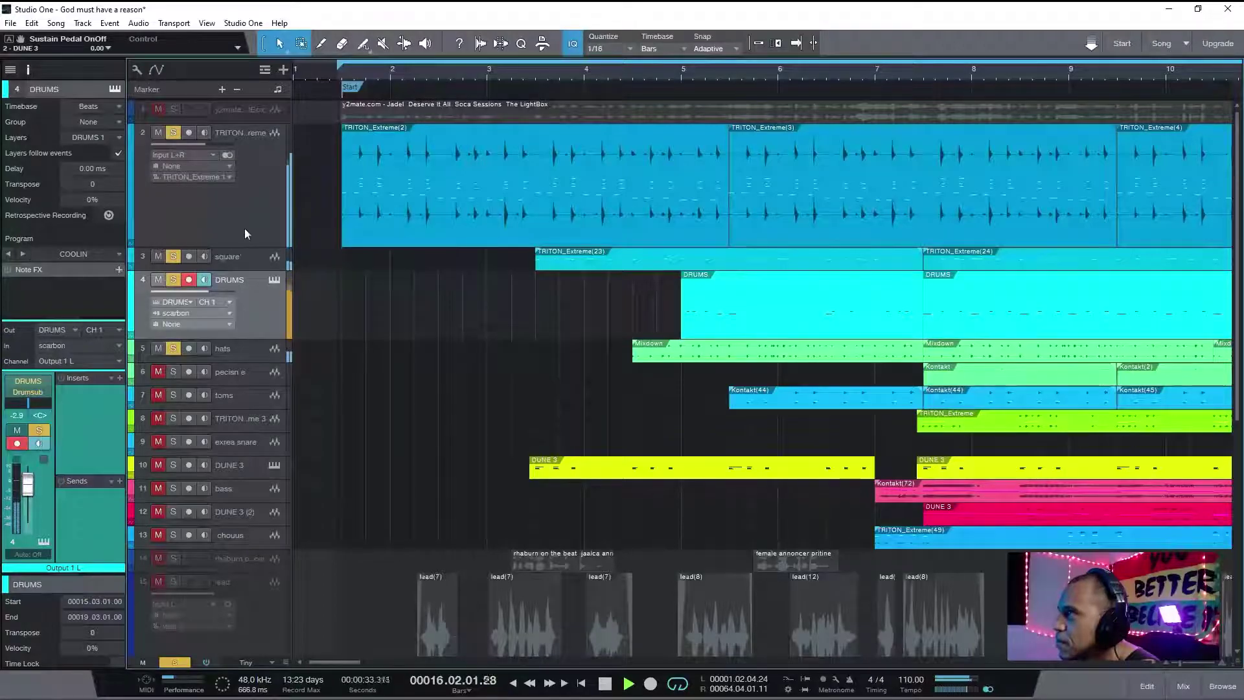
{"action": "left_click", "coordinate": [241, 201]}
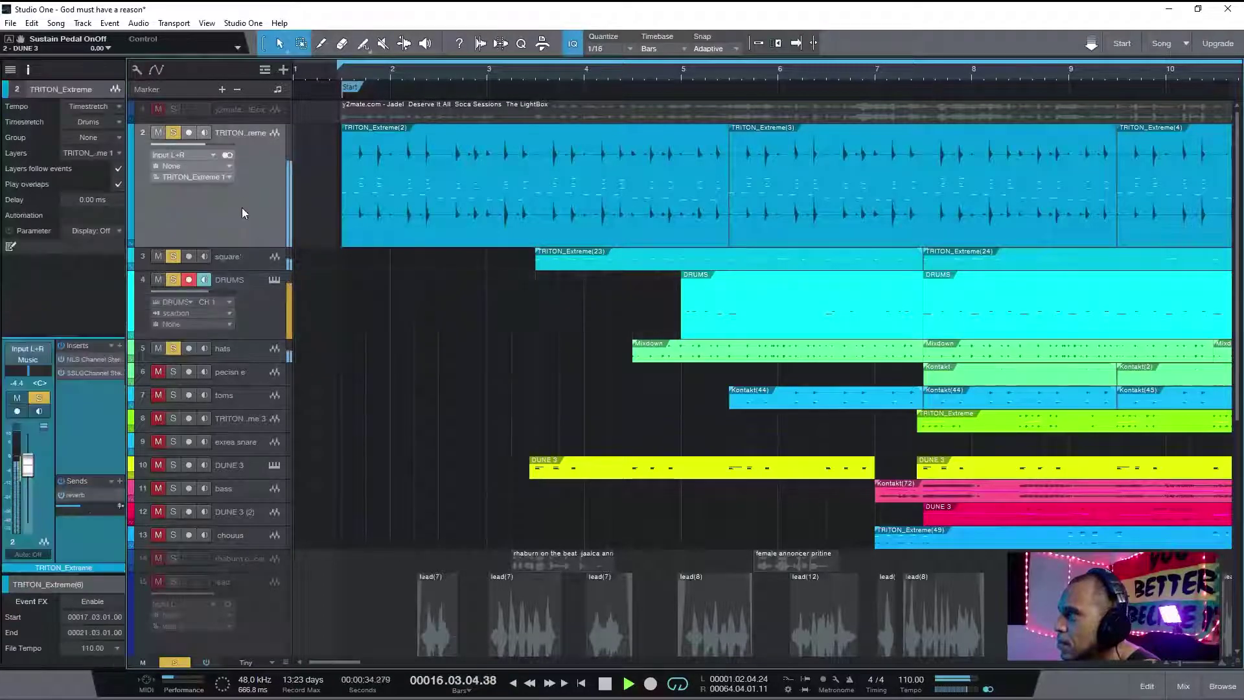
{"action": "left_click", "coordinate": [279, 309]}
{"action": "left_click", "coordinate": [249, 356]}
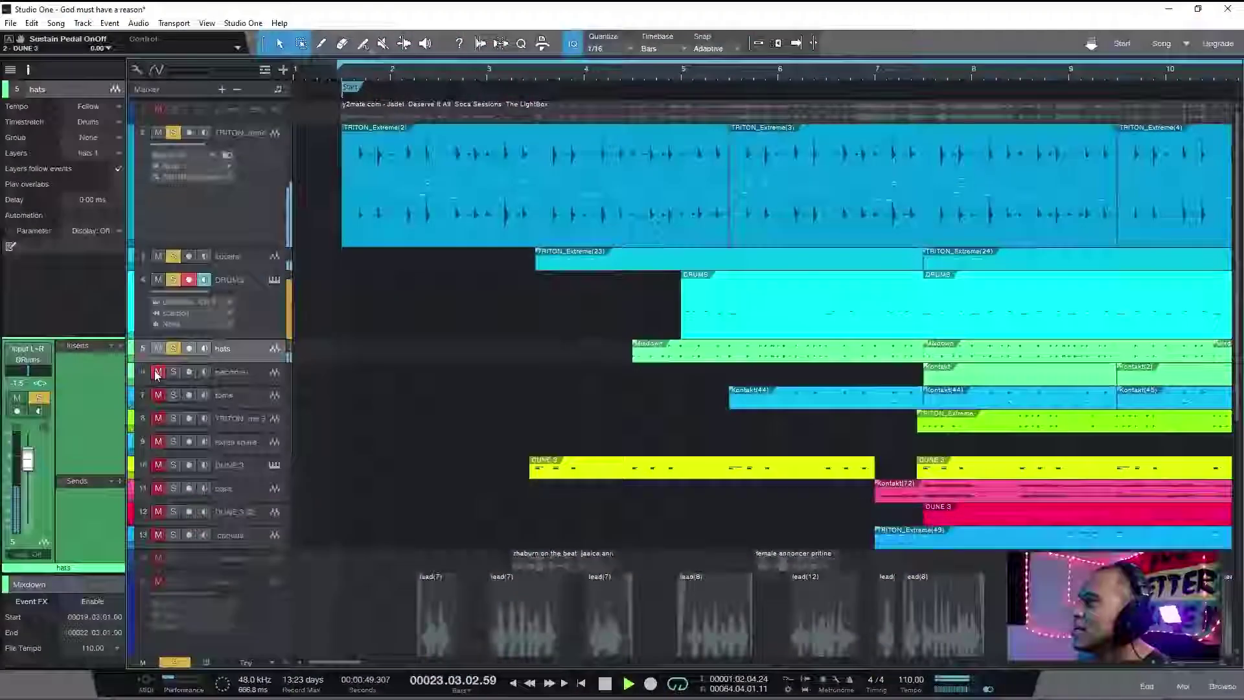
- Bring track 6, bass, toms and the extra snare track into the solo group while the song plays
{"action": "left_click", "coordinate": [158, 371]}
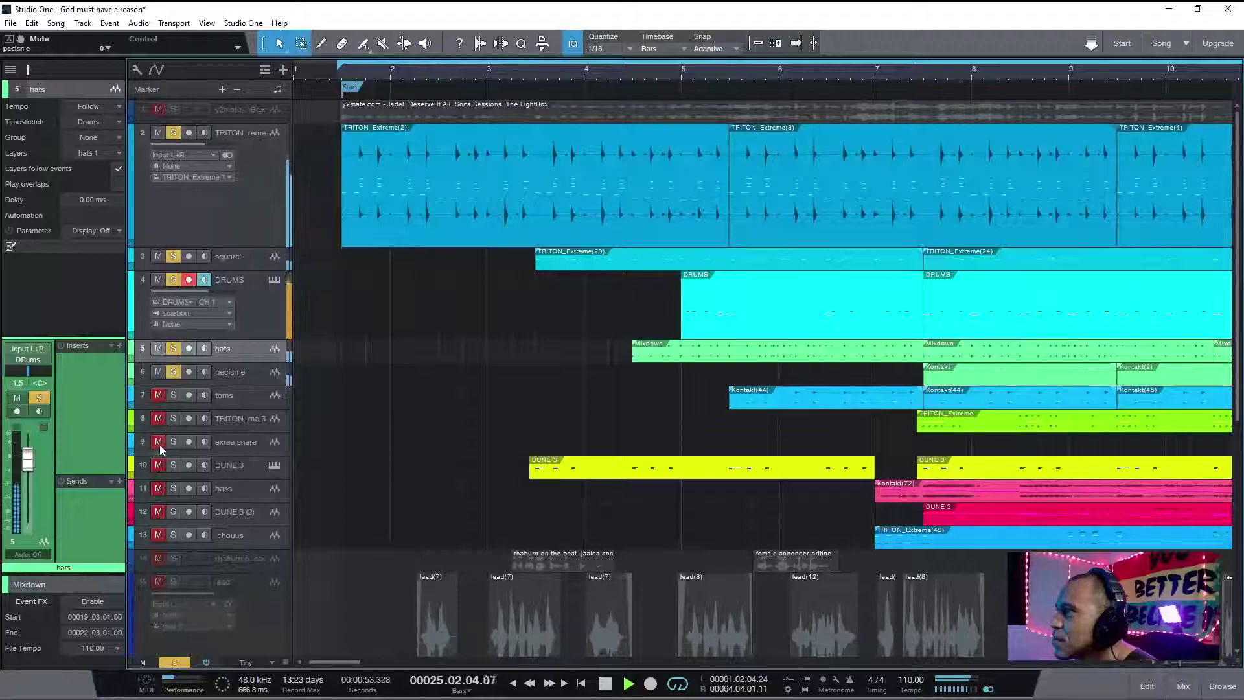
{"action": "left_click", "coordinate": [158, 490]}
{"action": "left_click", "coordinate": [241, 487]}
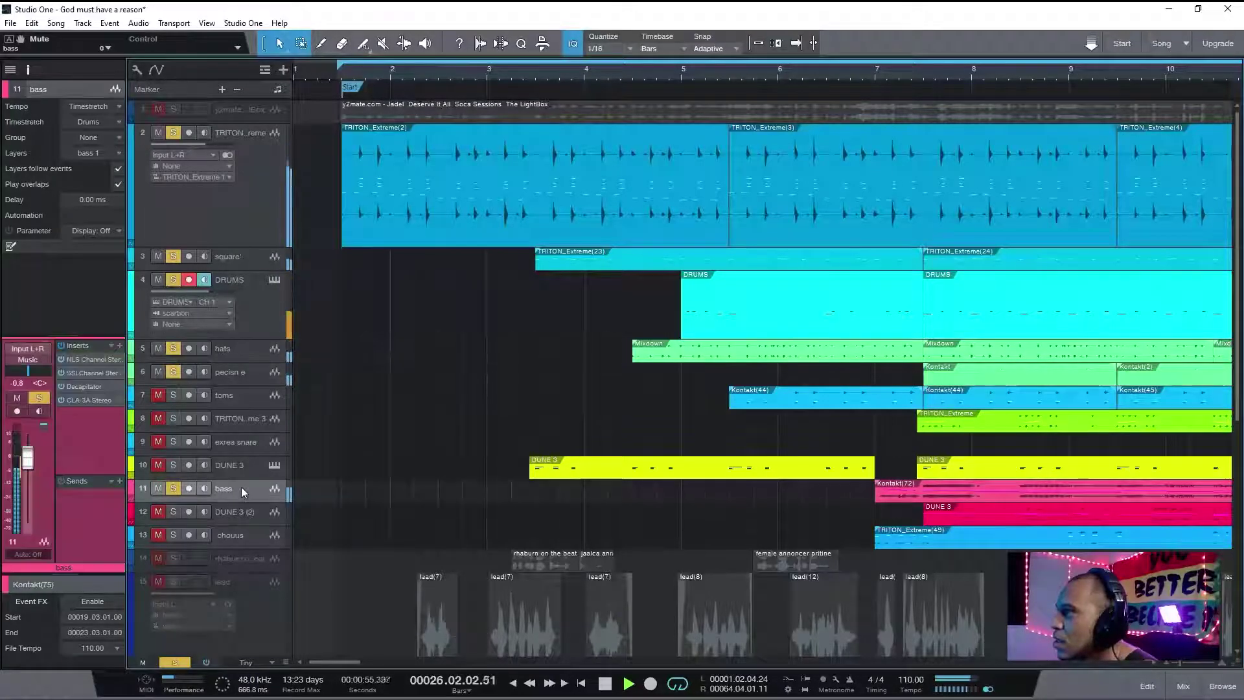
{"action": "left_click", "coordinate": [256, 206]}
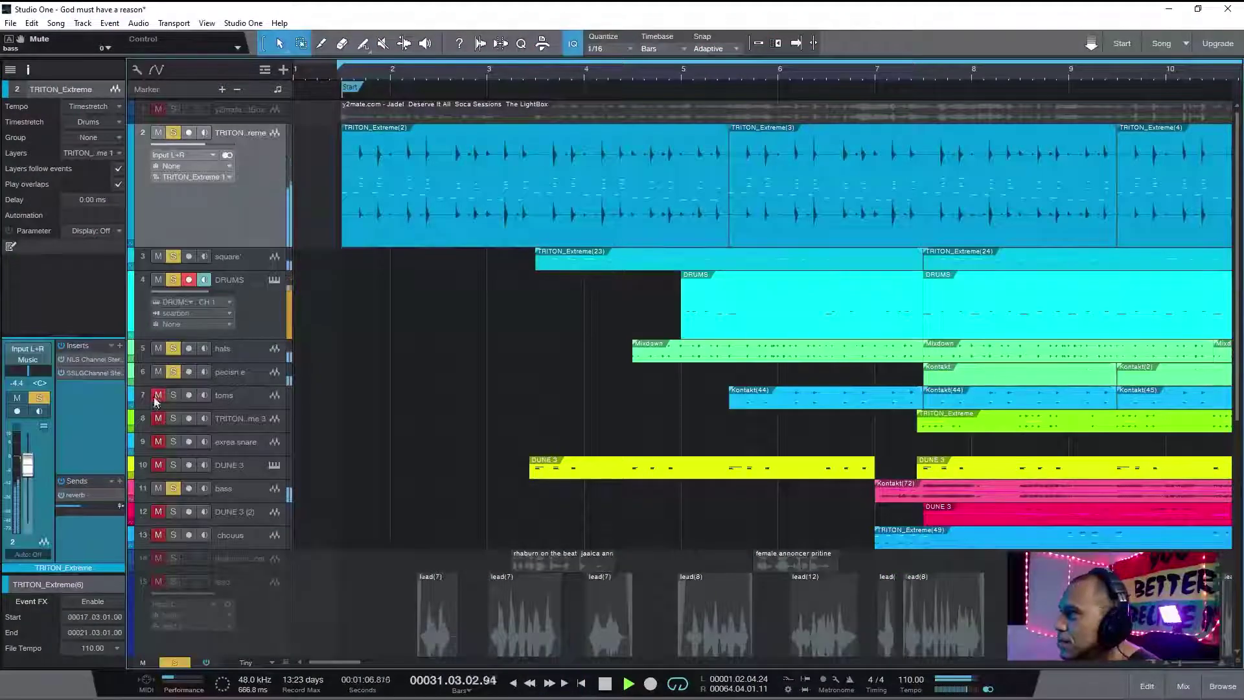
{"action": "left_click", "coordinate": [156, 397]}
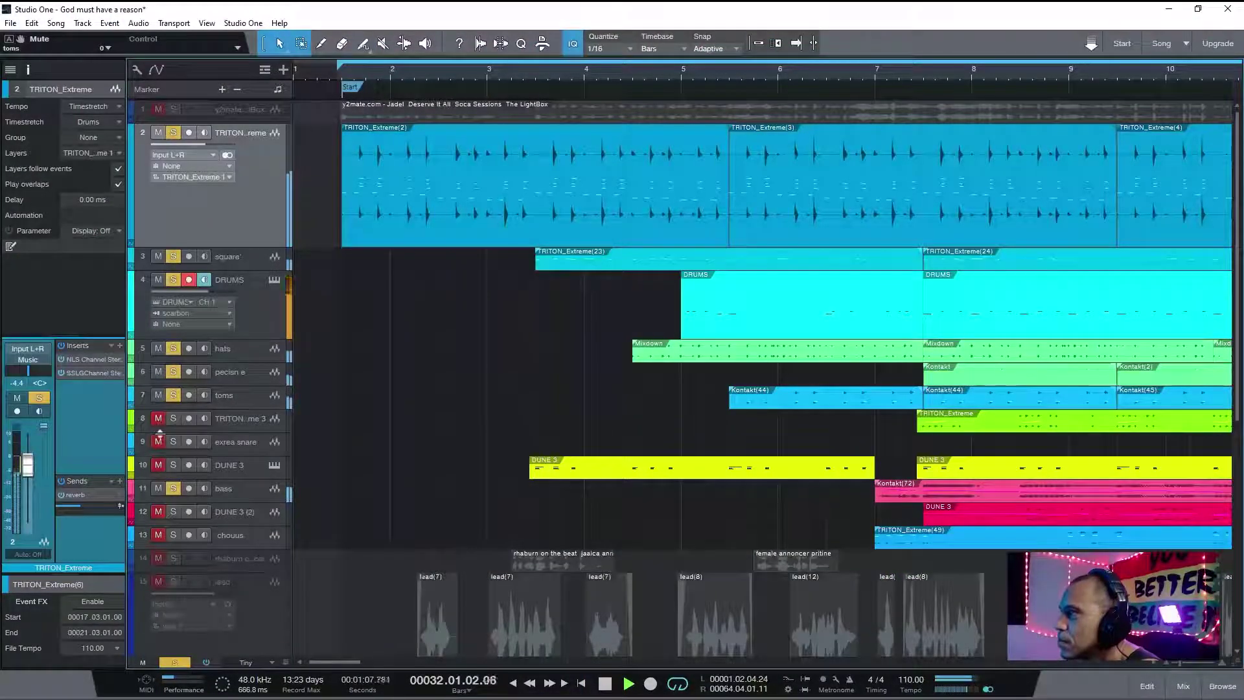
{"action": "left_click", "coordinate": [243, 445]}
{"action": "left_click", "coordinate": [245, 195]}
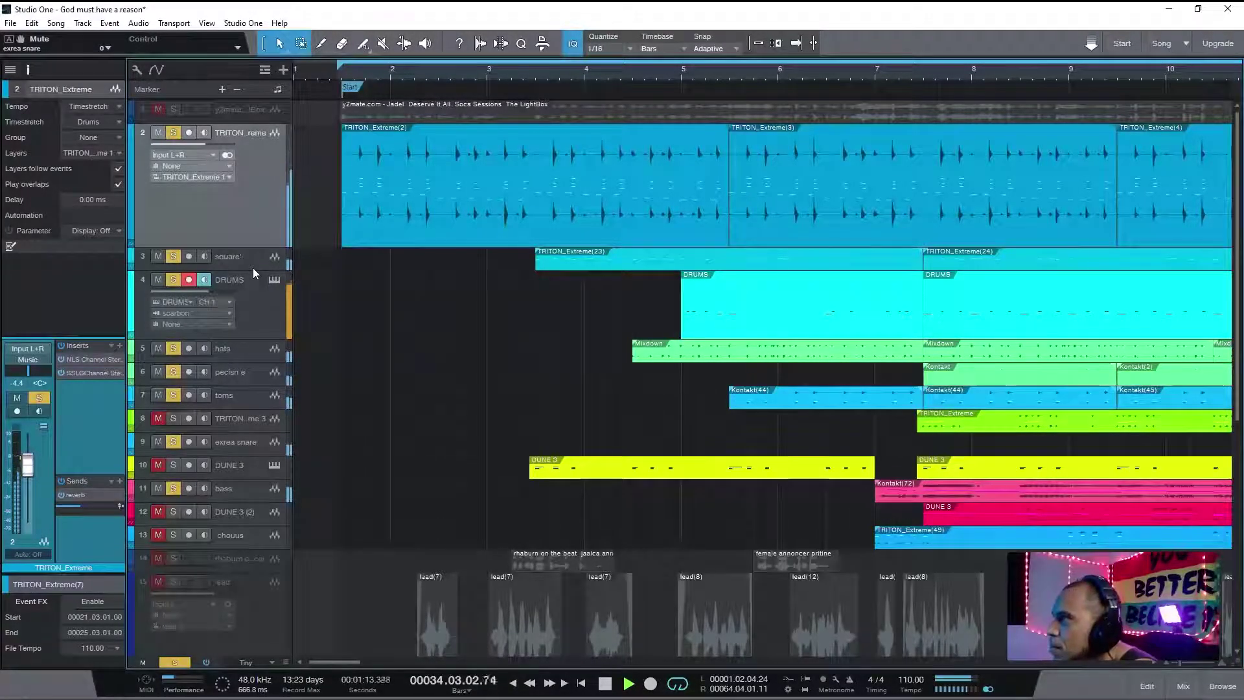
- Clear all solos, solo only the TRITON_Extreme track (track 2), and stop playback
{"action": "key", "text": "space"}
{"action": "left_click", "coordinate": [175, 661]}
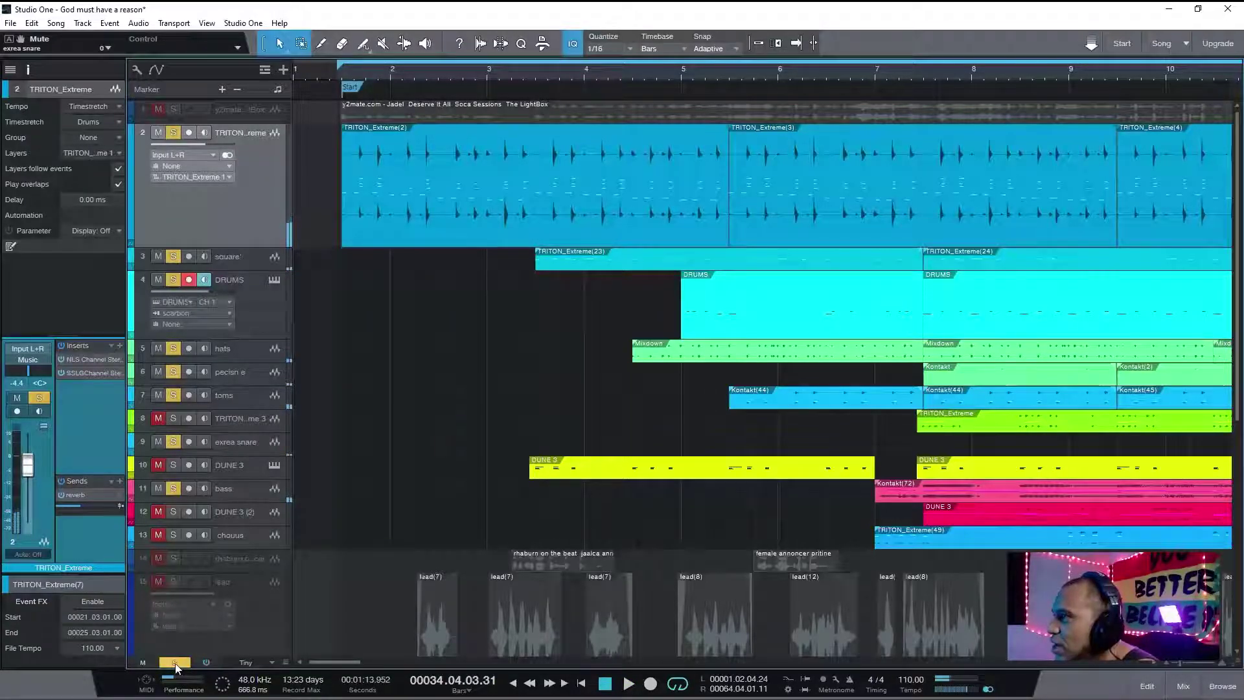
{"action": "left_click", "coordinate": [173, 133]}
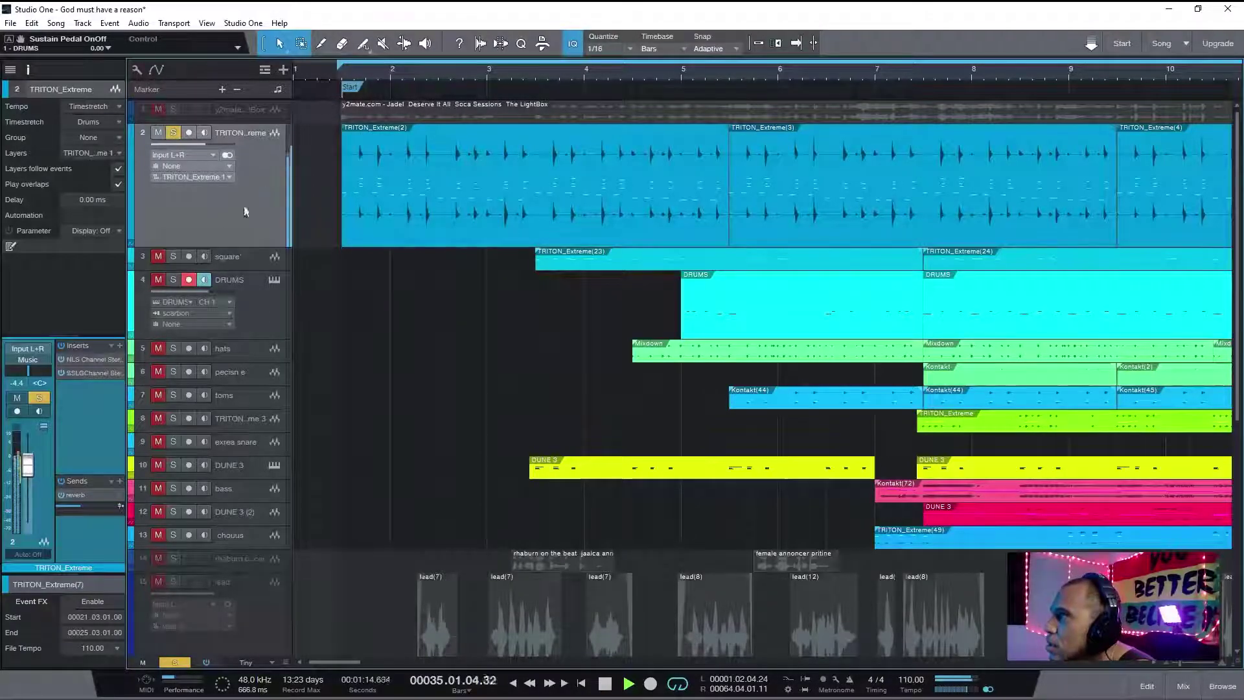
{"action": "key", "text": "space"}
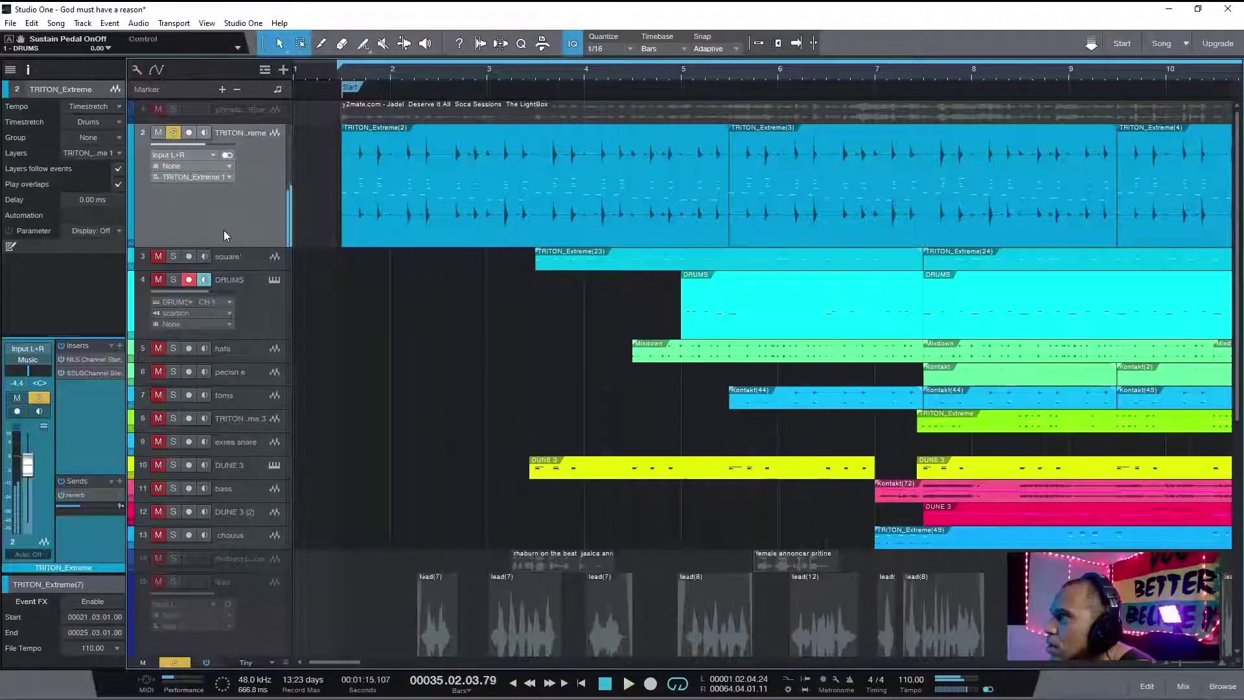
- Open the NLS Channel insert on the TRITON_Extreme track and play the track through it
{"action": "left_click", "coordinate": [79, 360]}
{"action": "left_click_drag", "start_coordinate": [464, 111], "coordinate": [622, 90]}
{"action": "key", "text": "space"}
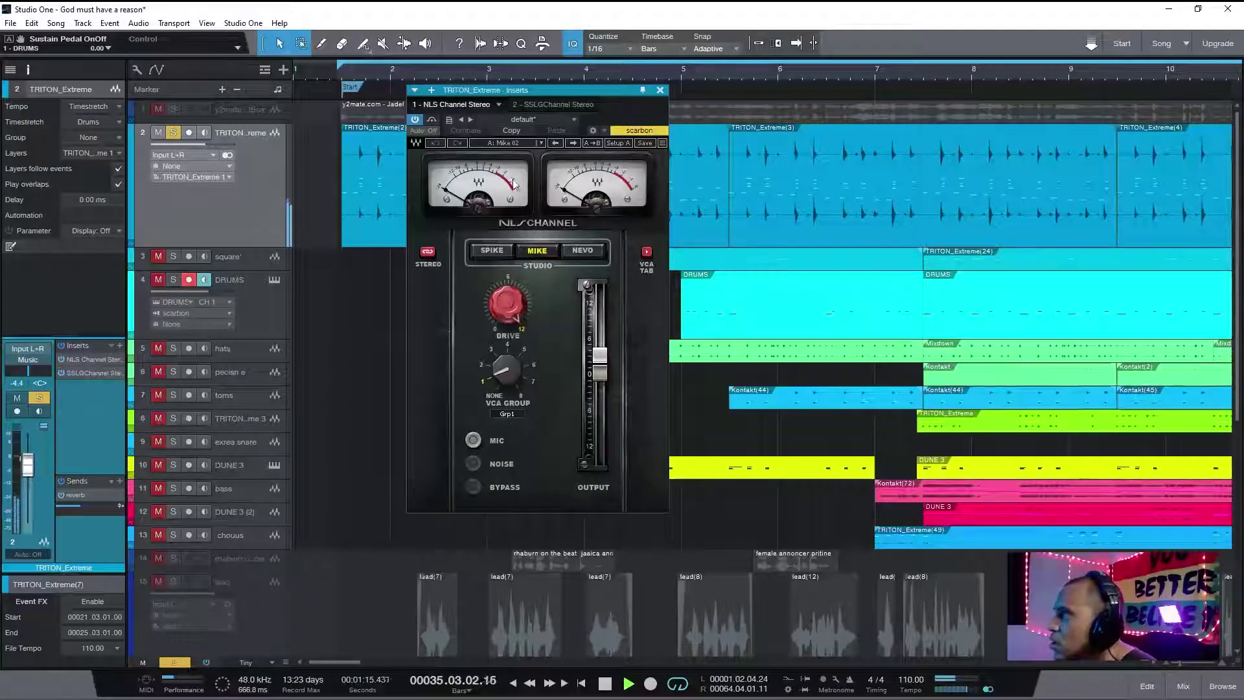
- Show the SSLGChannel insert and switch all of the track's inserts off and on to compare the sound
{"action": "left_click", "coordinate": [82, 370]}
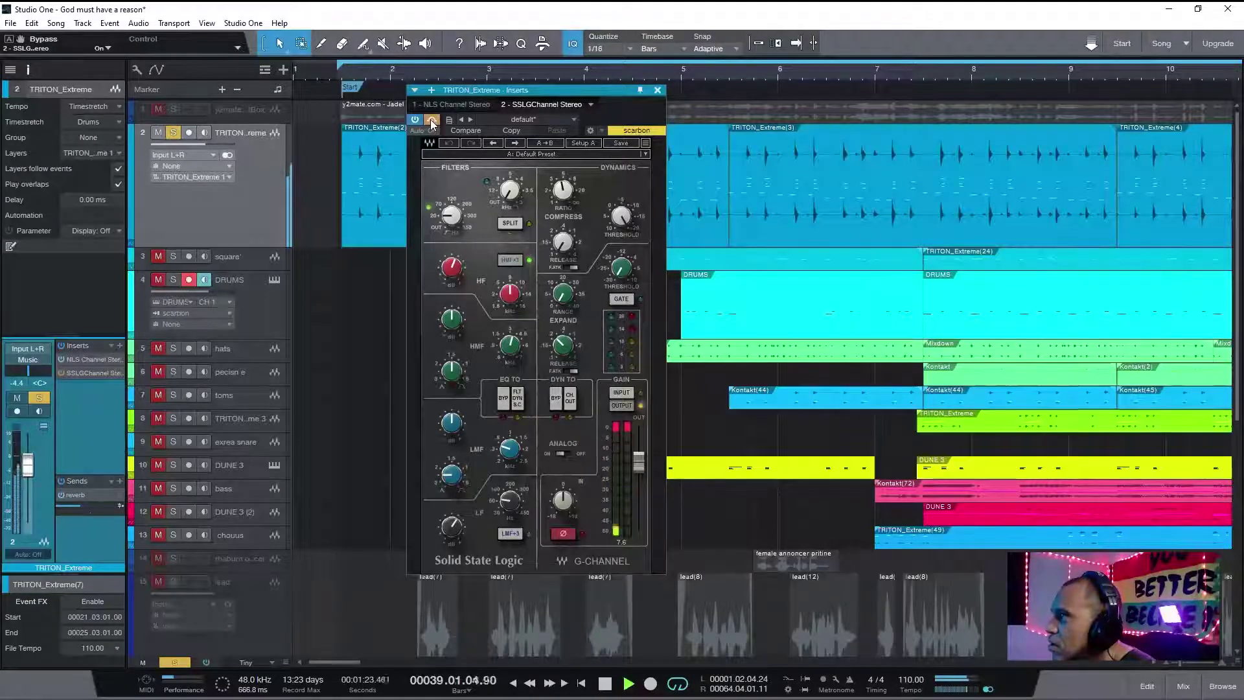
{"action": "left_click", "coordinate": [61, 346]}
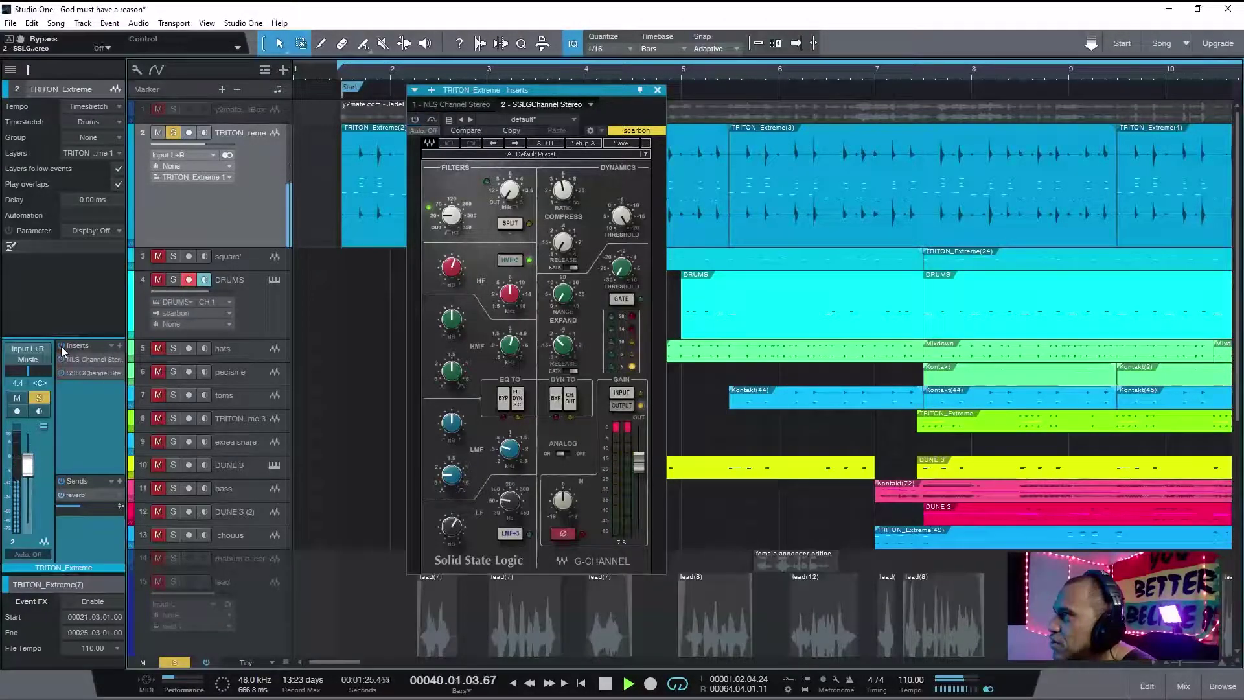
{"action": "left_click", "coordinate": [61, 346]}
- Show the NLS Channel insert again, listen with the track's sends switched off, and stop playback
{"action": "left_click", "coordinate": [91, 358]}
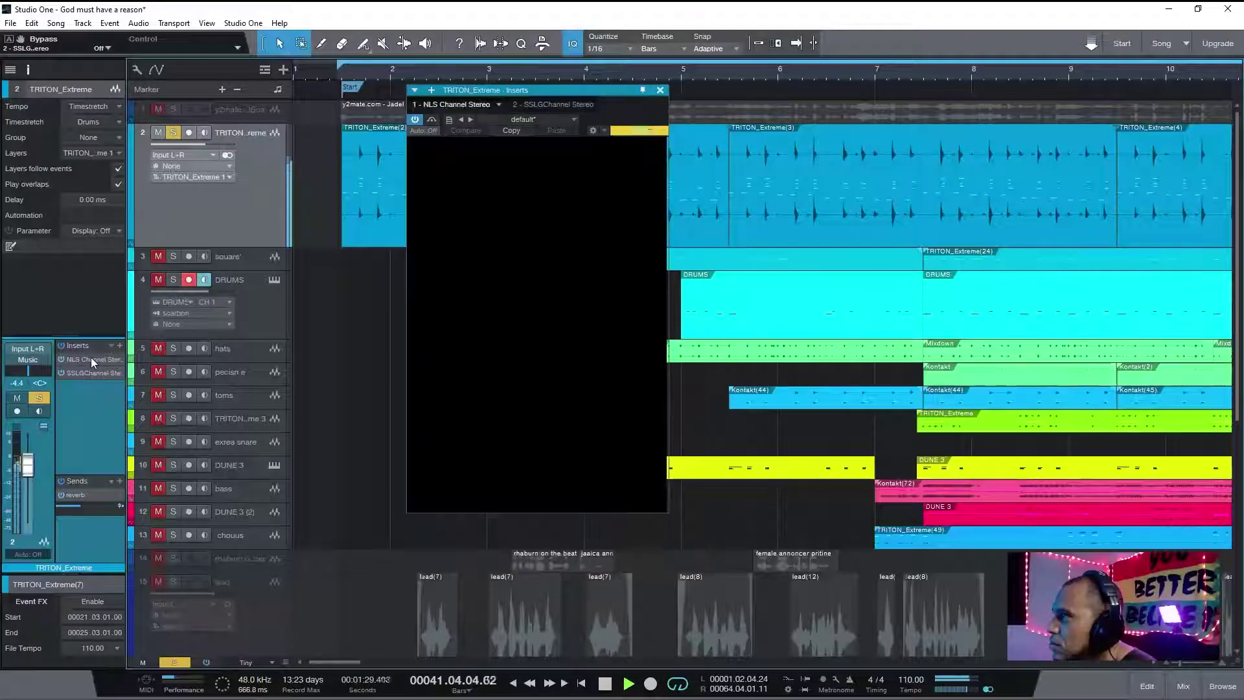
{"action": "left_click", "coordinate": [63, 481]}
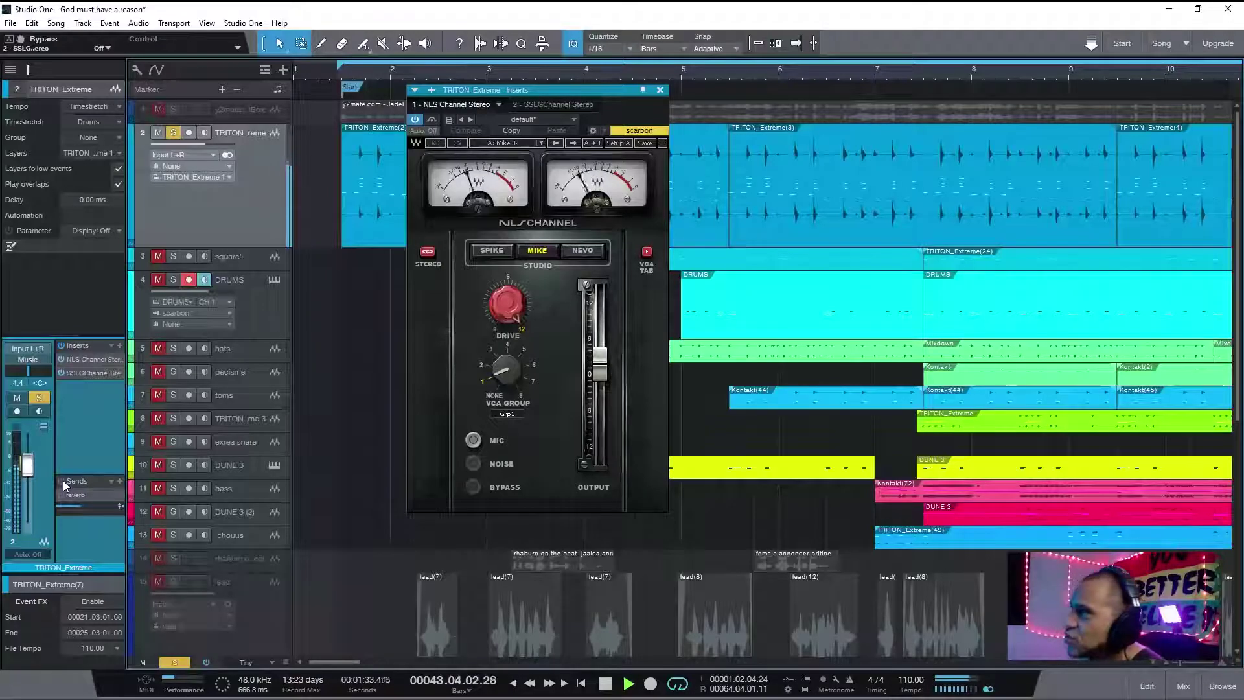
{"action": "key", "text": "space"}
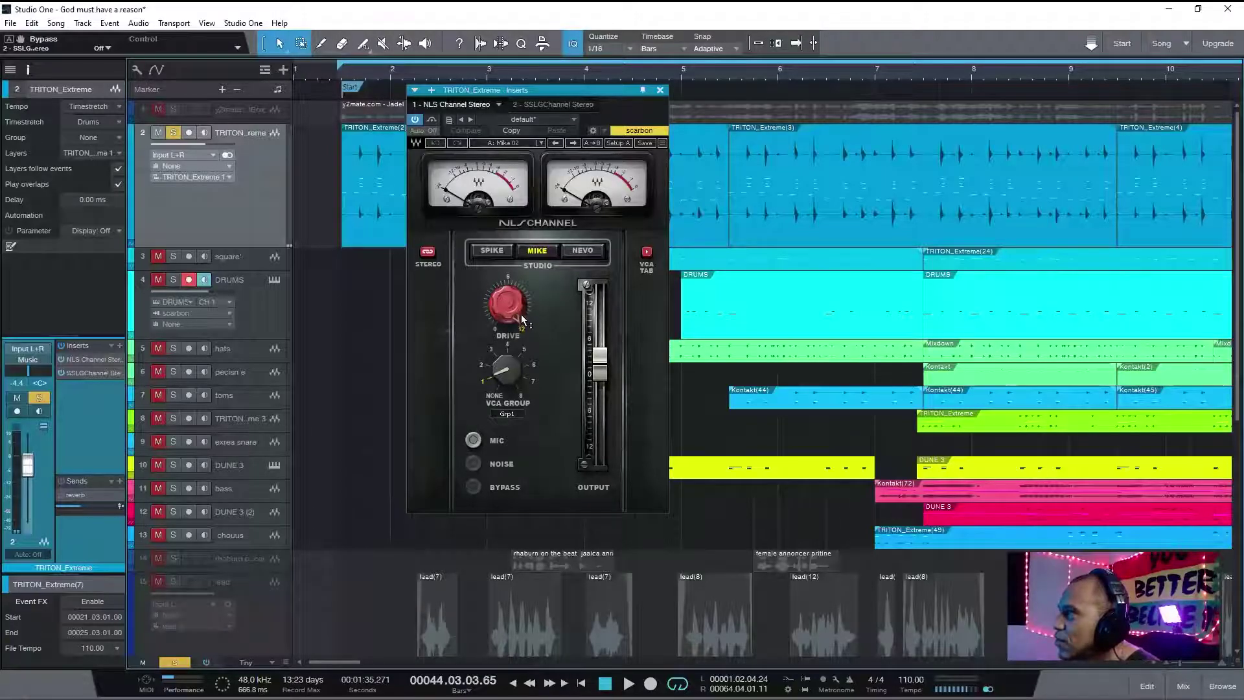
- Bypass and reactivate the NLS Channel insert during playback to compare its effect on the TRITON_Extreme track
{"action": "mouse_move", "coordinate": [509, 313]}
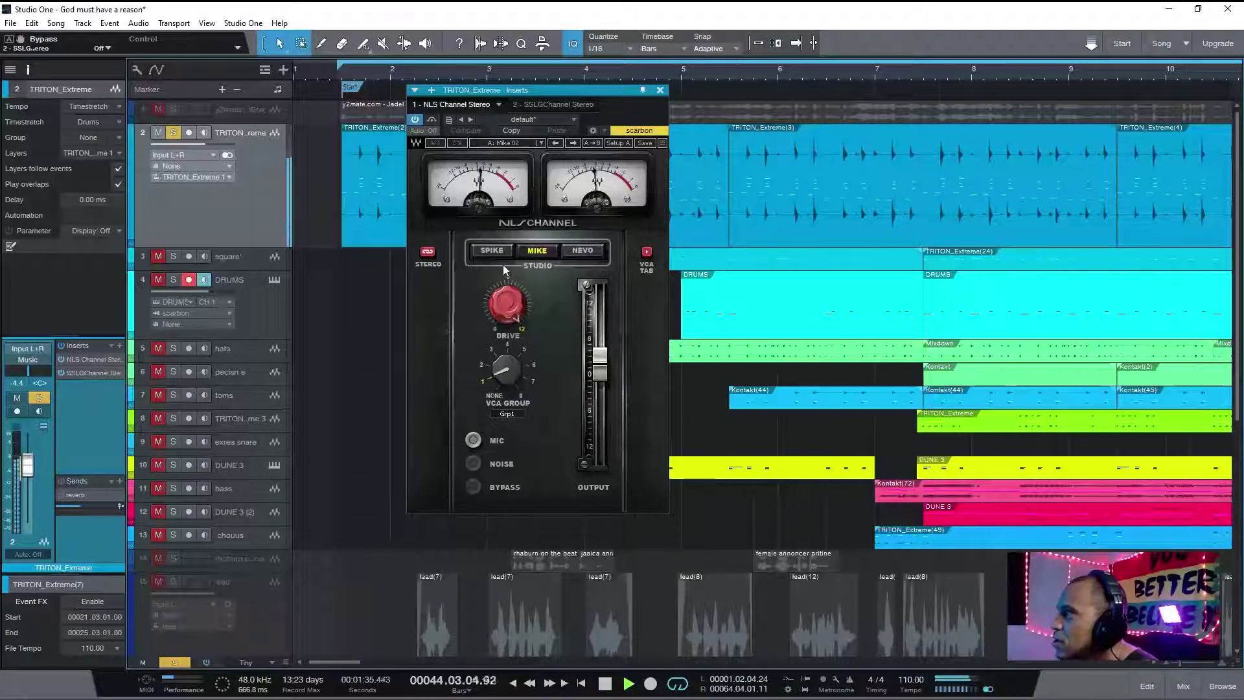
{"action": "left_click", "coordinate": [432, 120]}
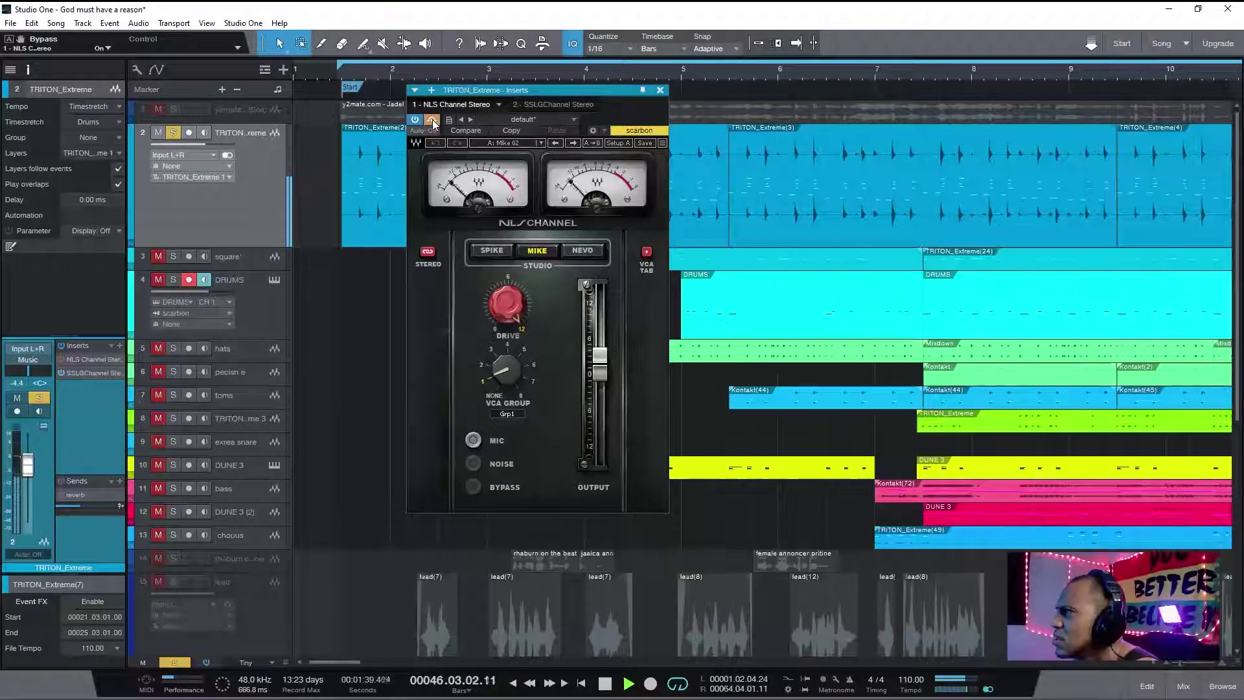
{"action": "left_click", "coordinate": [432, 120]}
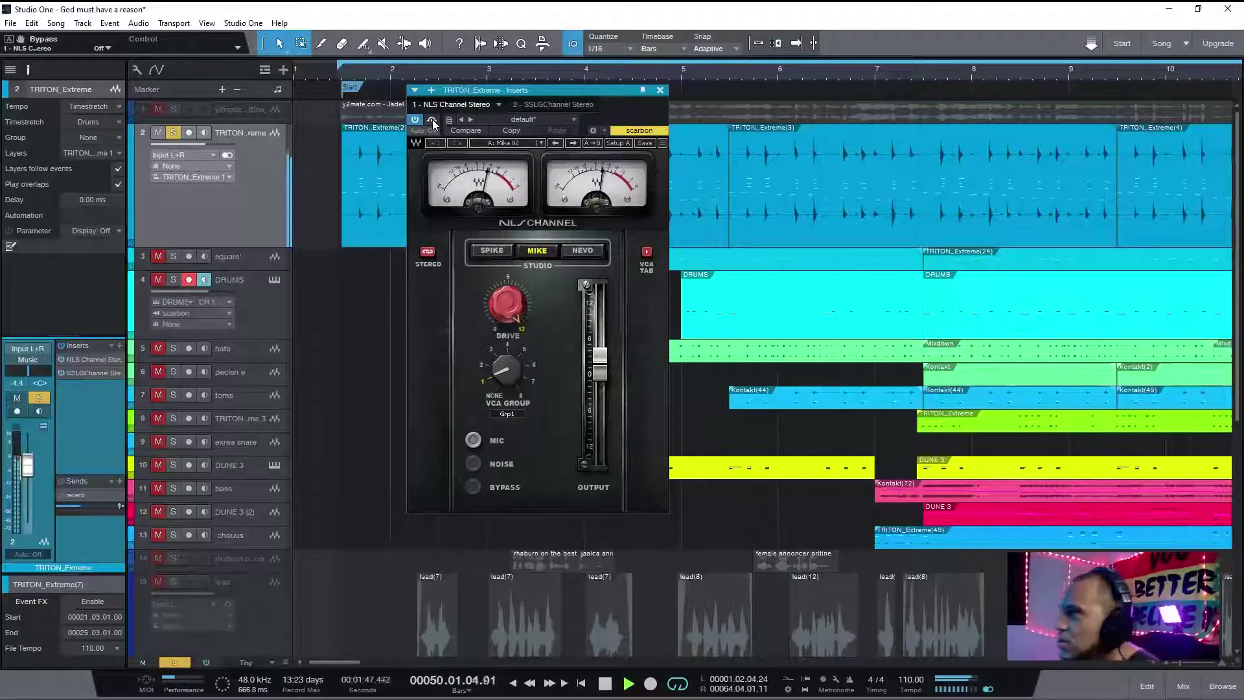
- Open the SSLGChannel insert, compare the track with it bypassed and active, and resume playback
{"action": "left_click", "coordinate": [91, 374]}
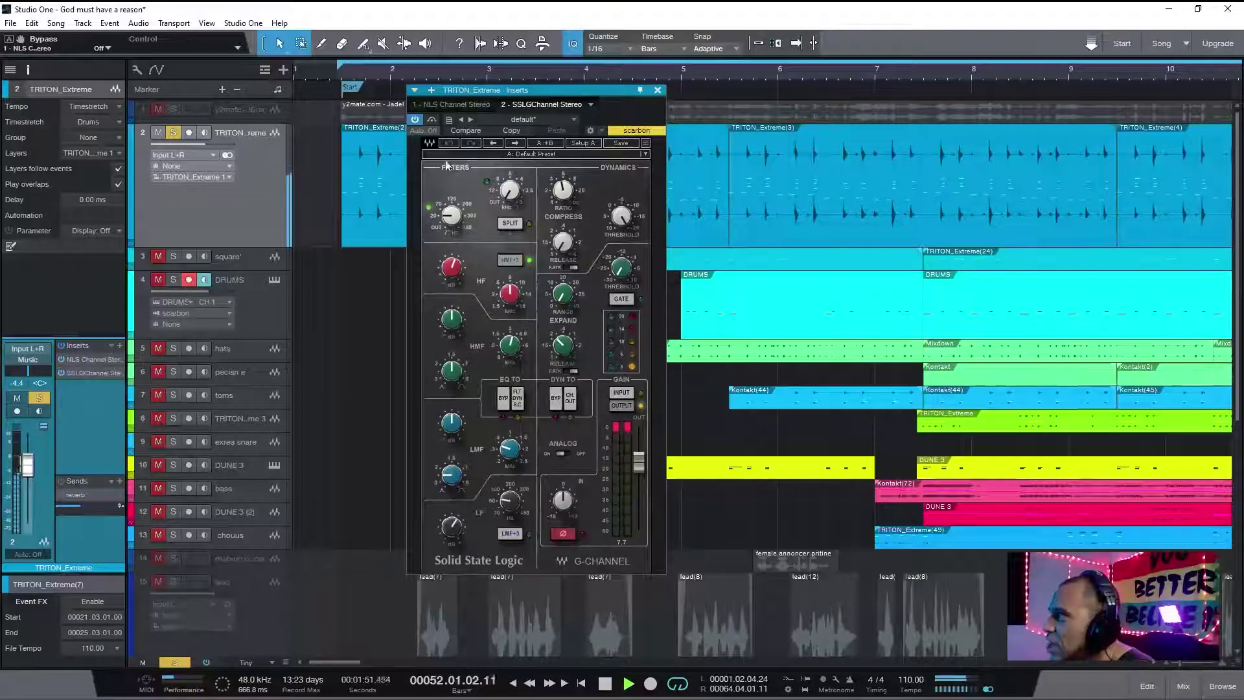
{"action": "left_click", "coordinate": [433, 121]}
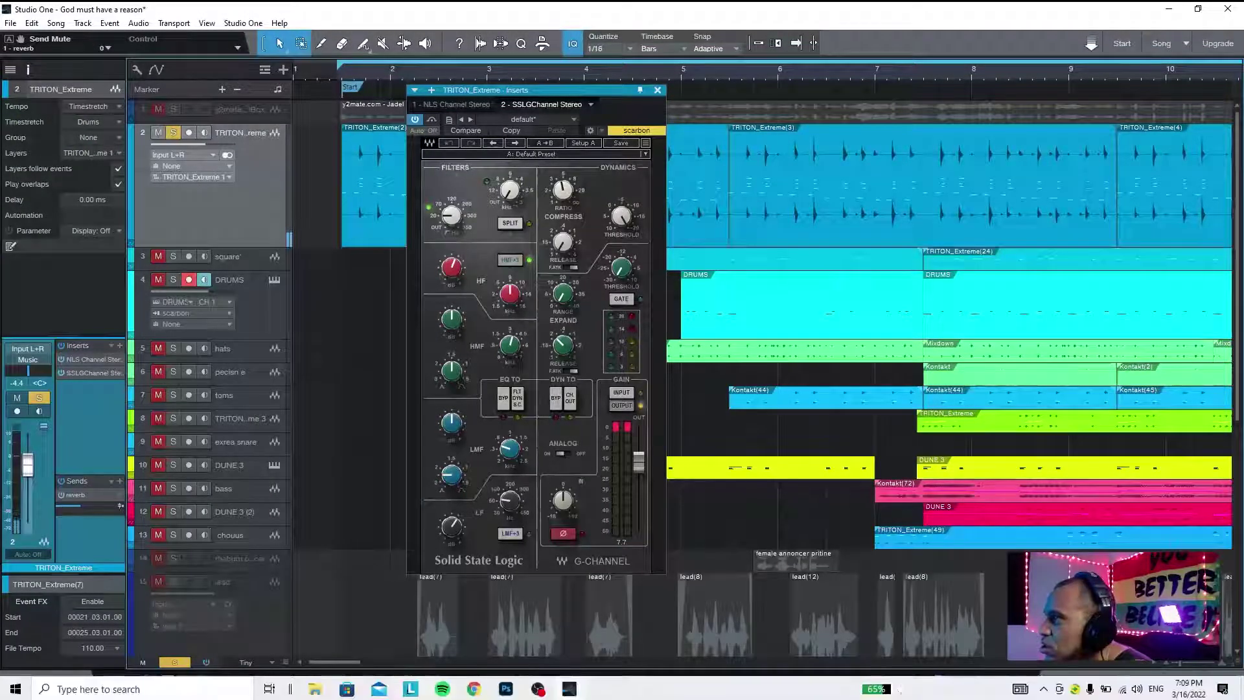
{"action": "mouse_move", "coordinate": [538, 689]}
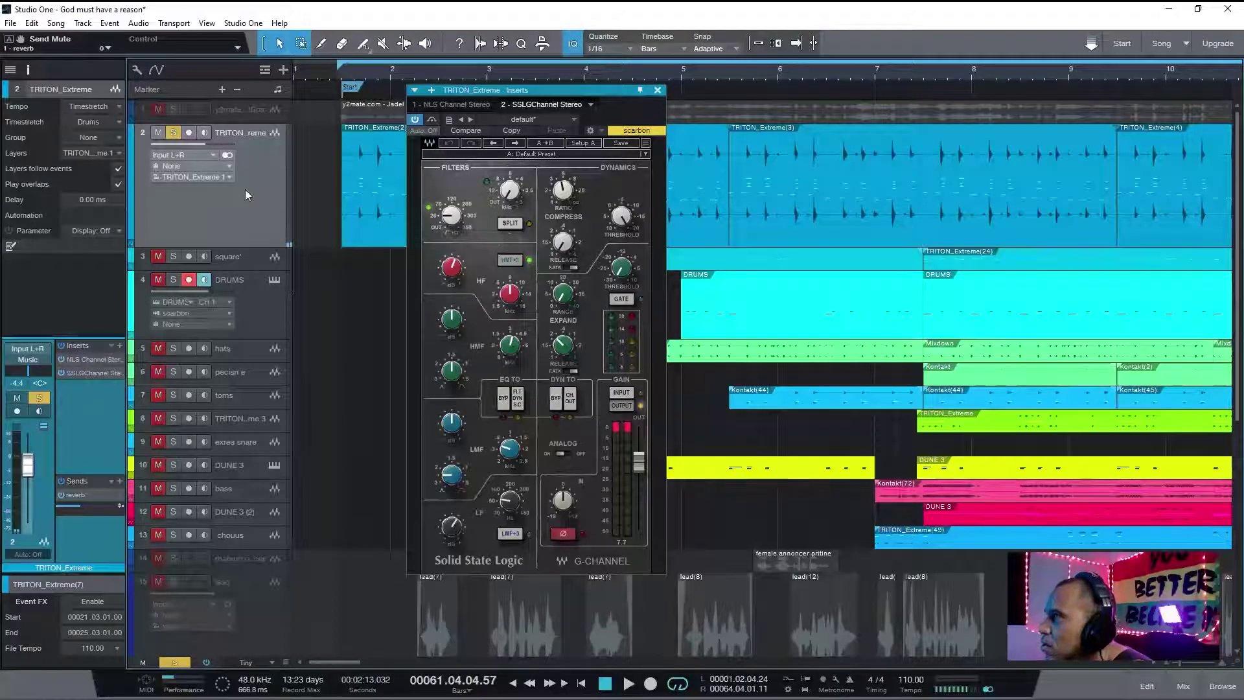
{"action": "key", "text": "space"}
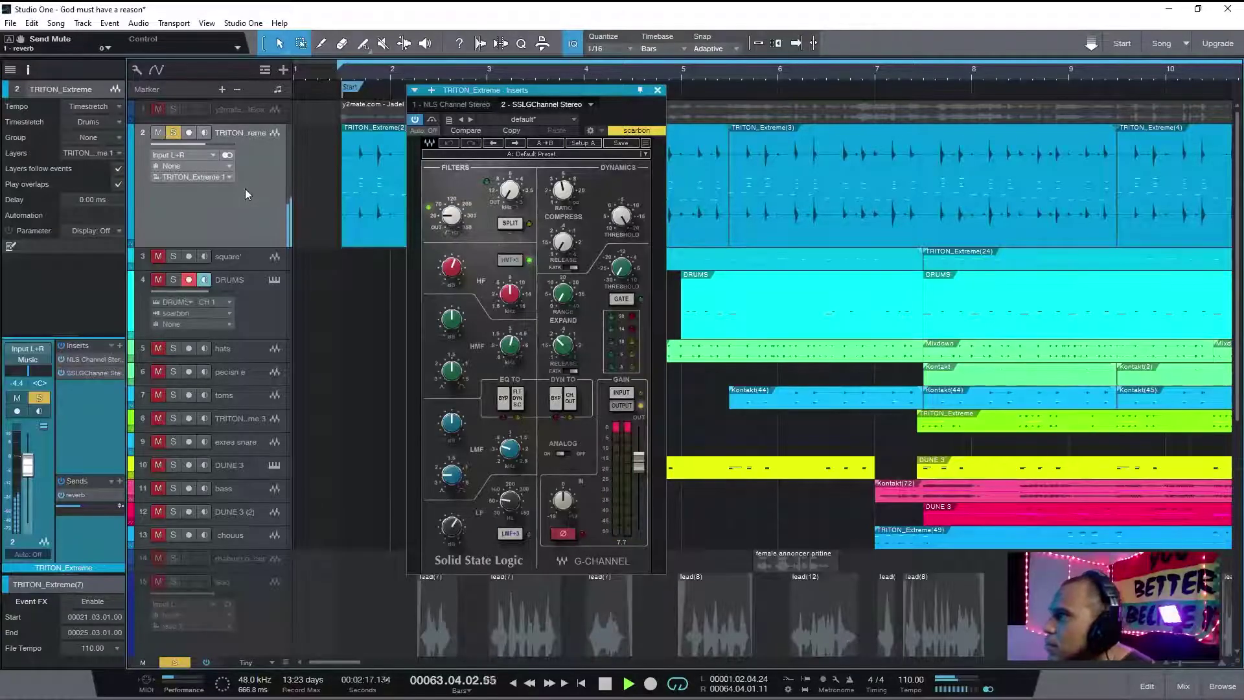
- Restart playback of the TRITON_Extreme track from the first bar and move its inserts window aside
{"action": "key", "text": "space"}
{"action": "left_click", "coordinate": [364, 69]}
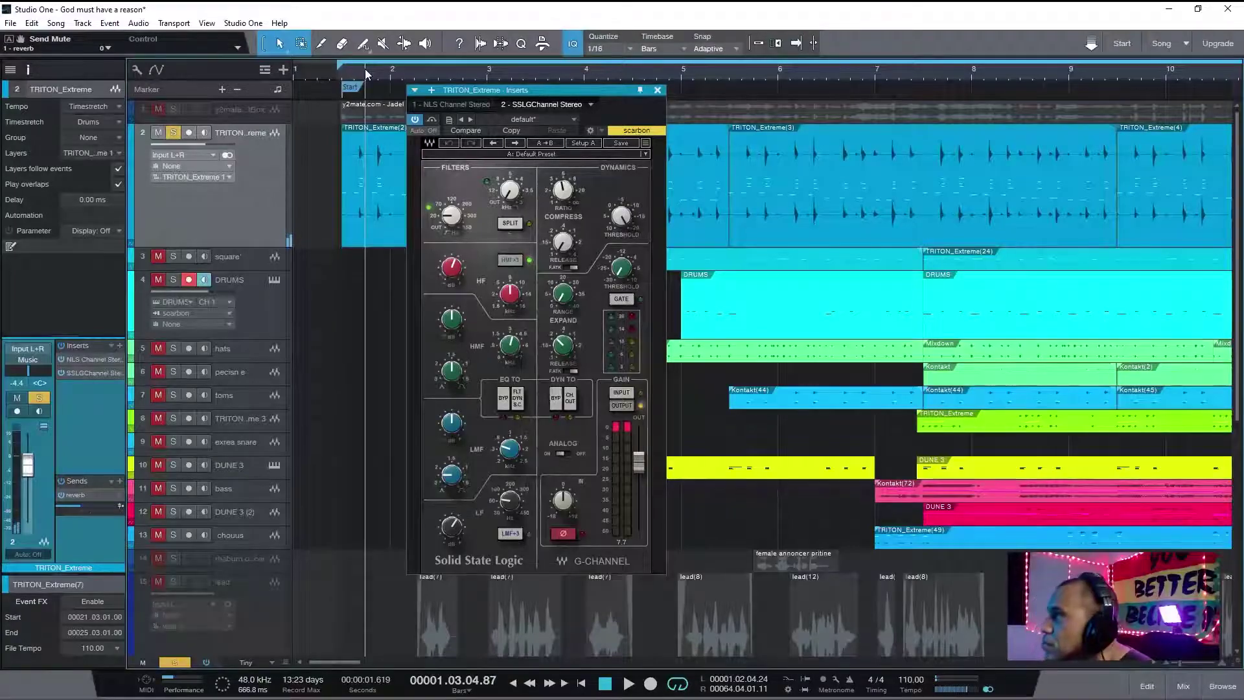
{"action": "key", "text": "space"}
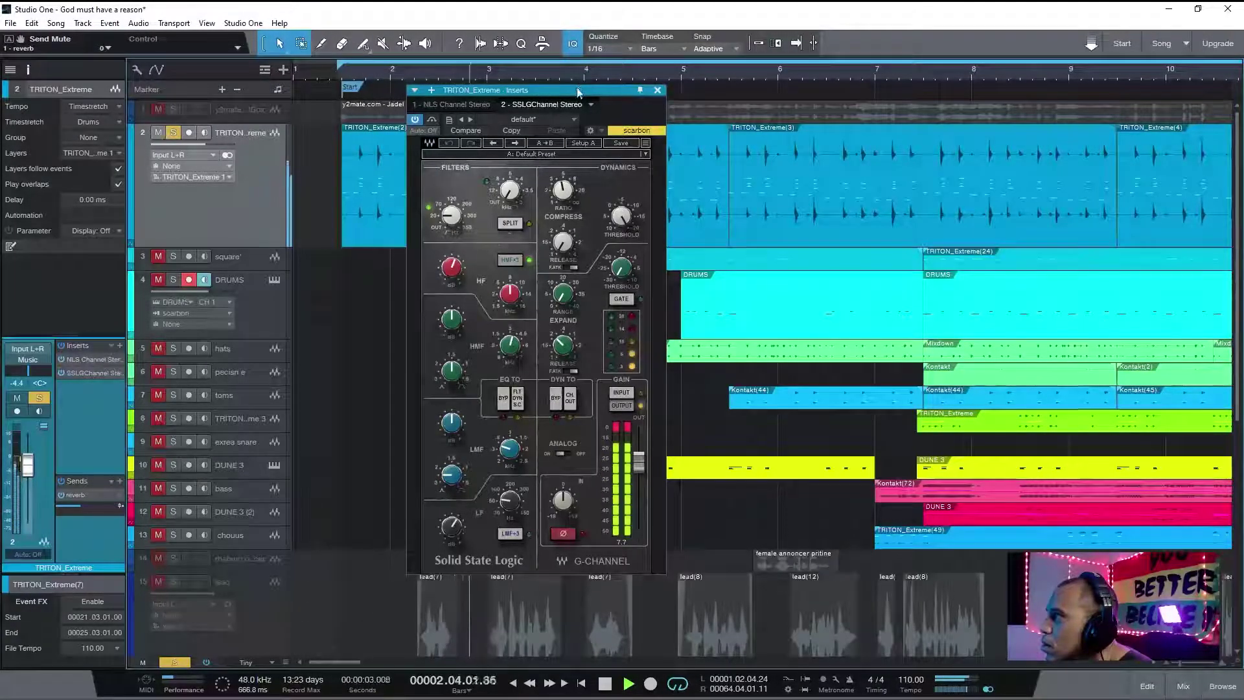
{"action": "left_click_drag", "start_coordinate": [586, 90], "coordinate": [751, 73]}
- Solo the square track alongside TRITON_Extreme, make its track lane taller, and stop playback
{"action": "left_click", "coordinate": [240, 260]}
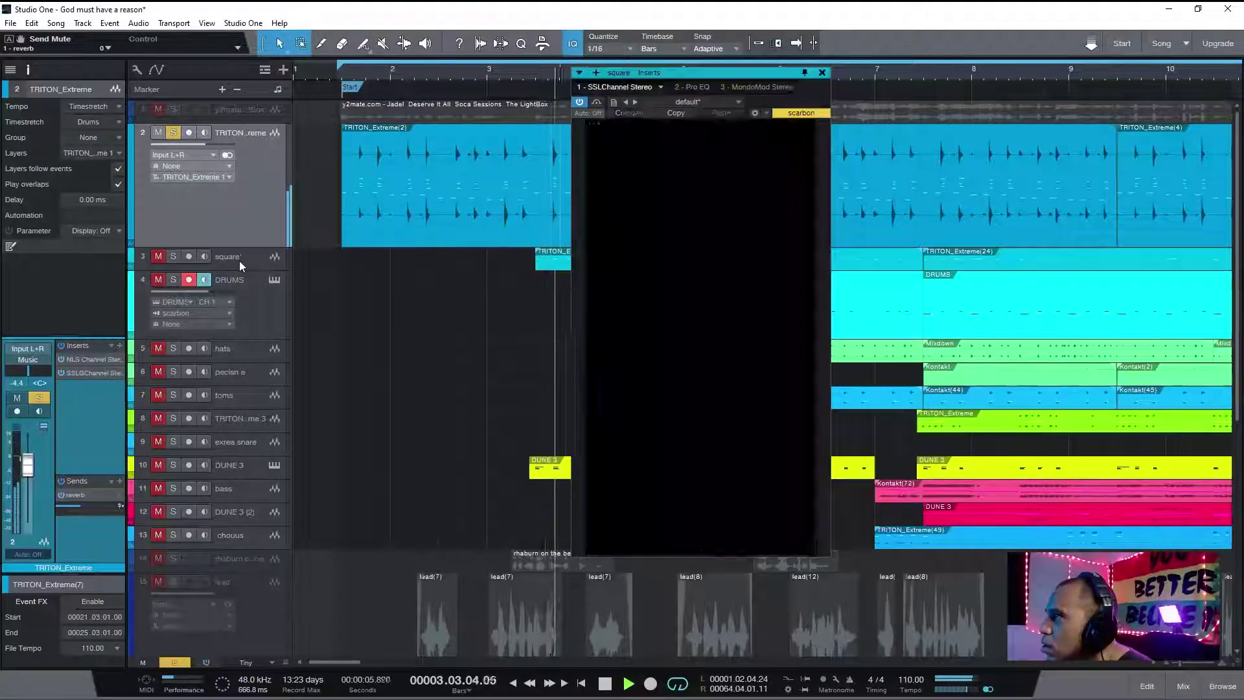
{"action": "left_click", "coordinate": [159, 257]}
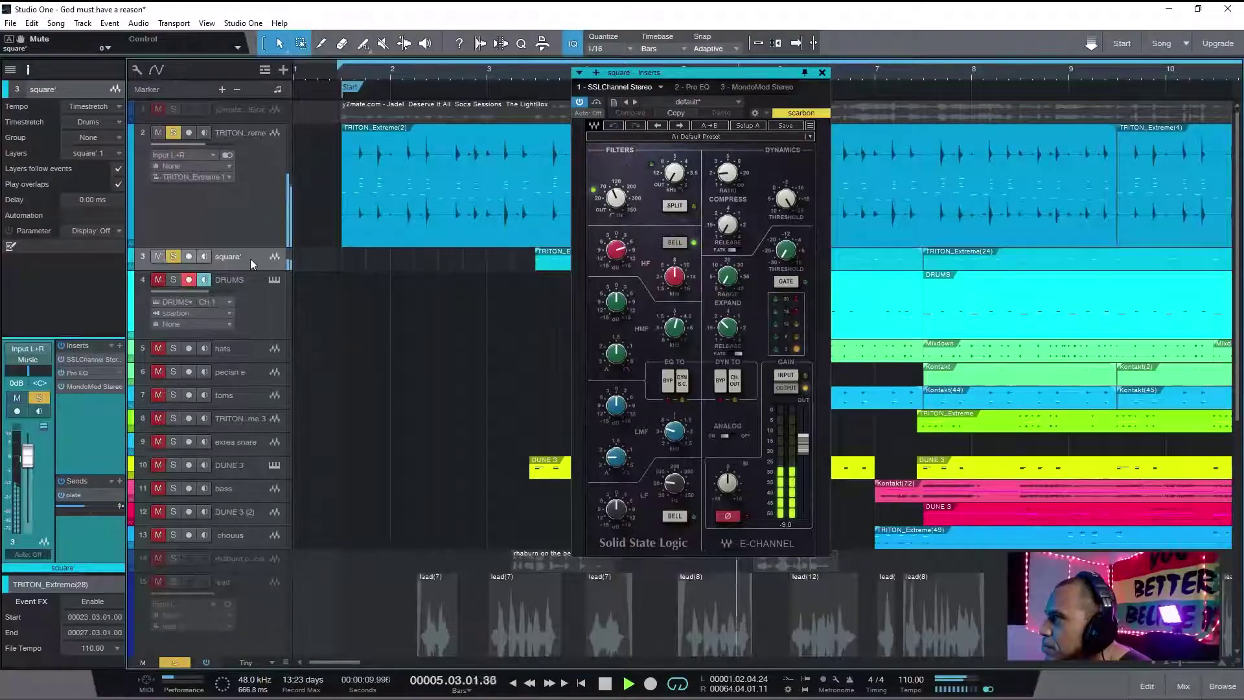
{"action": "left_click_drag", "start_coordinate": [254, 270], "coordinate": [254, 307]}
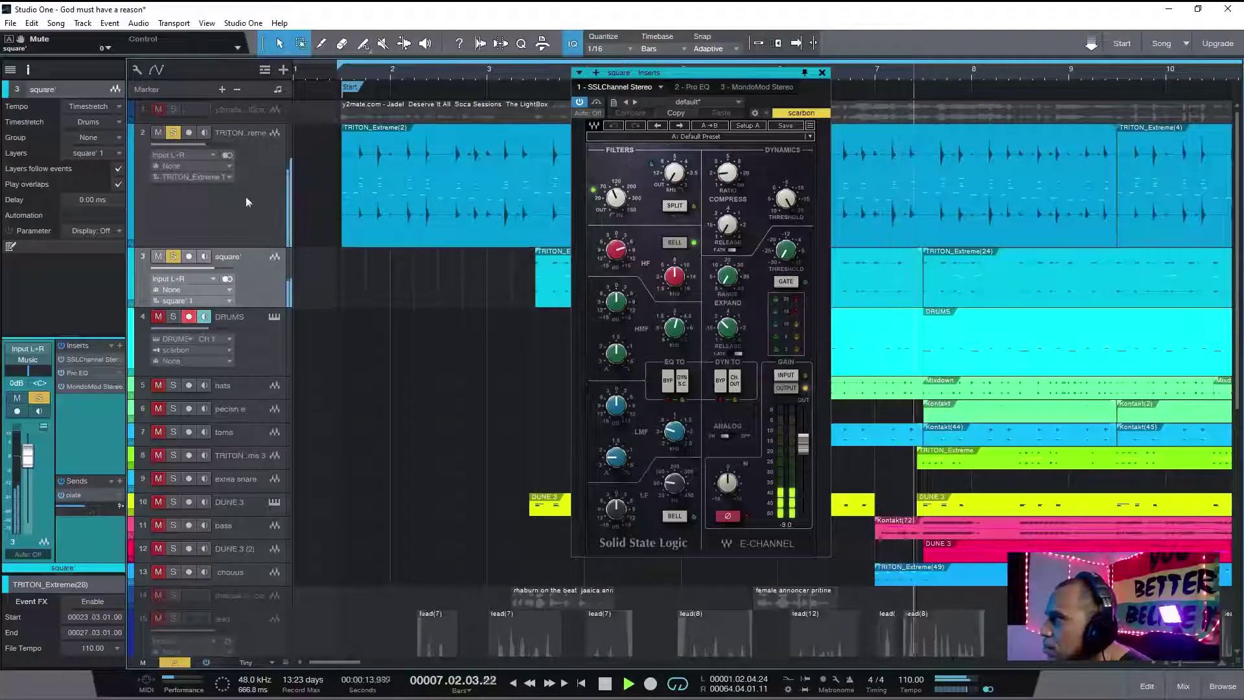
{"action": "key", "text": "space"}
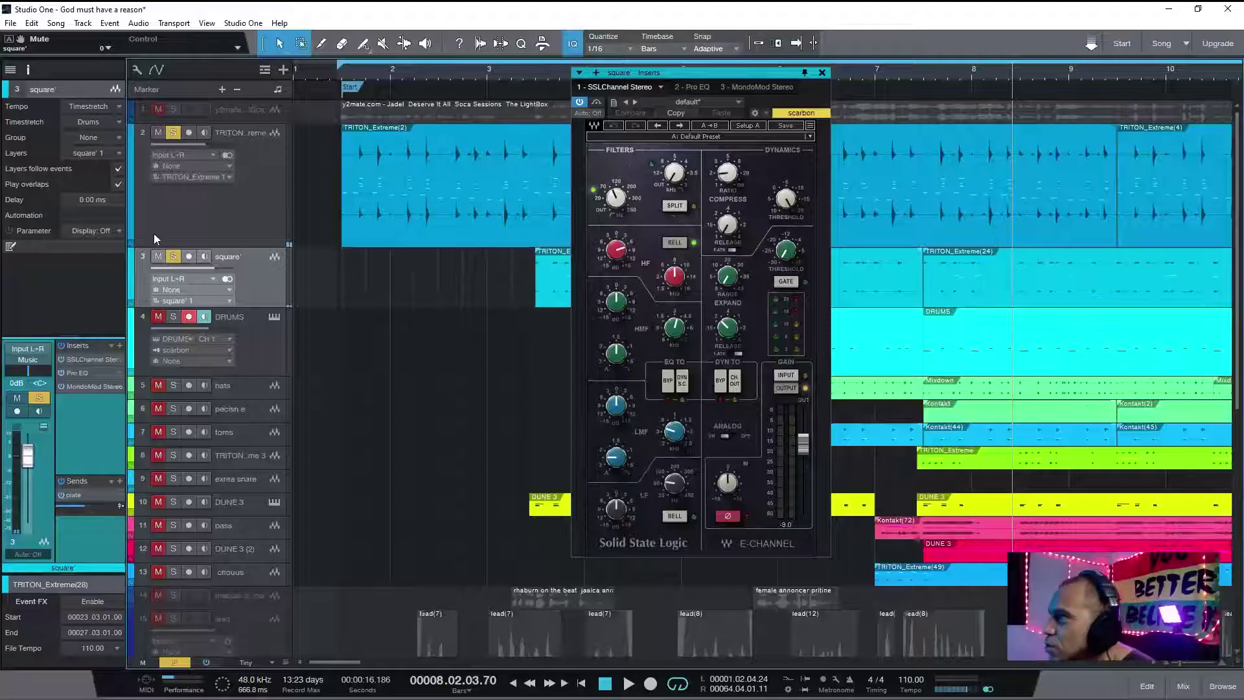
- Open the MondoMod insert of the square track, reposition its window over the arrangement, and resume playback
{"action": "double_click", "coordinate": [81, 385]}
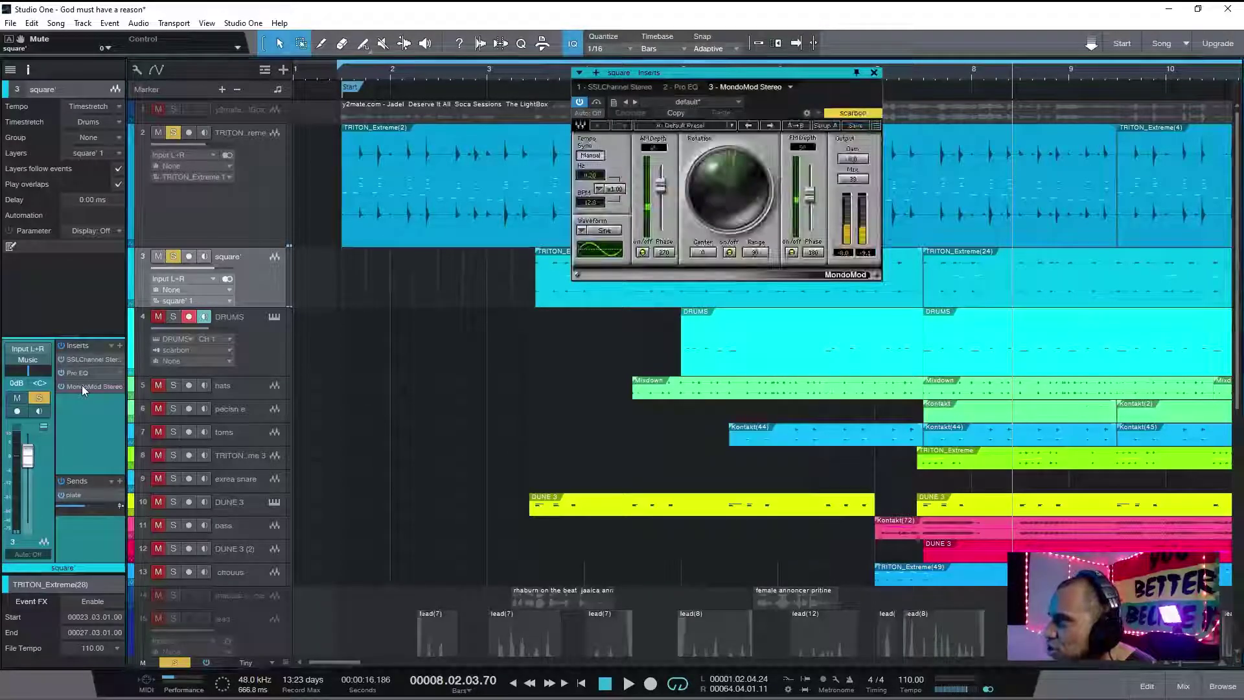
{"action": "left_click_drag", "start_coordinate": [783, 77], "coordinate": [644, 279]}
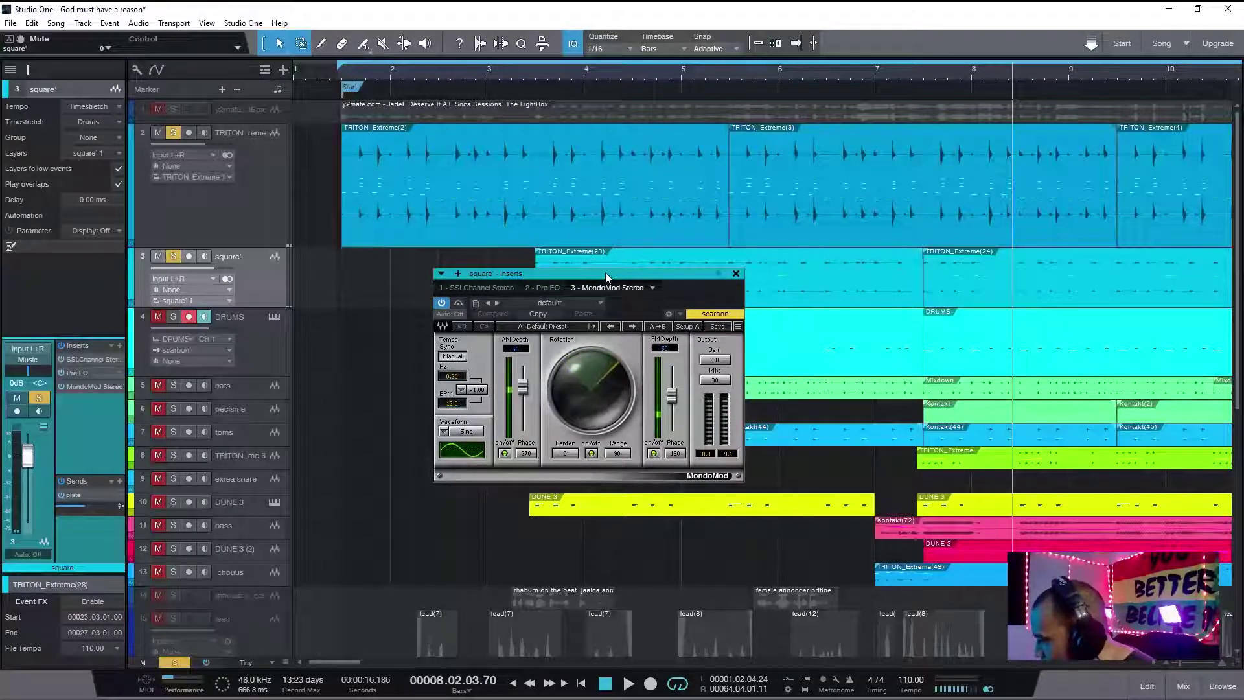
{"action": "left_click_drag", "start_coordinate": [605, 273], "coordinate": [632, 185]}
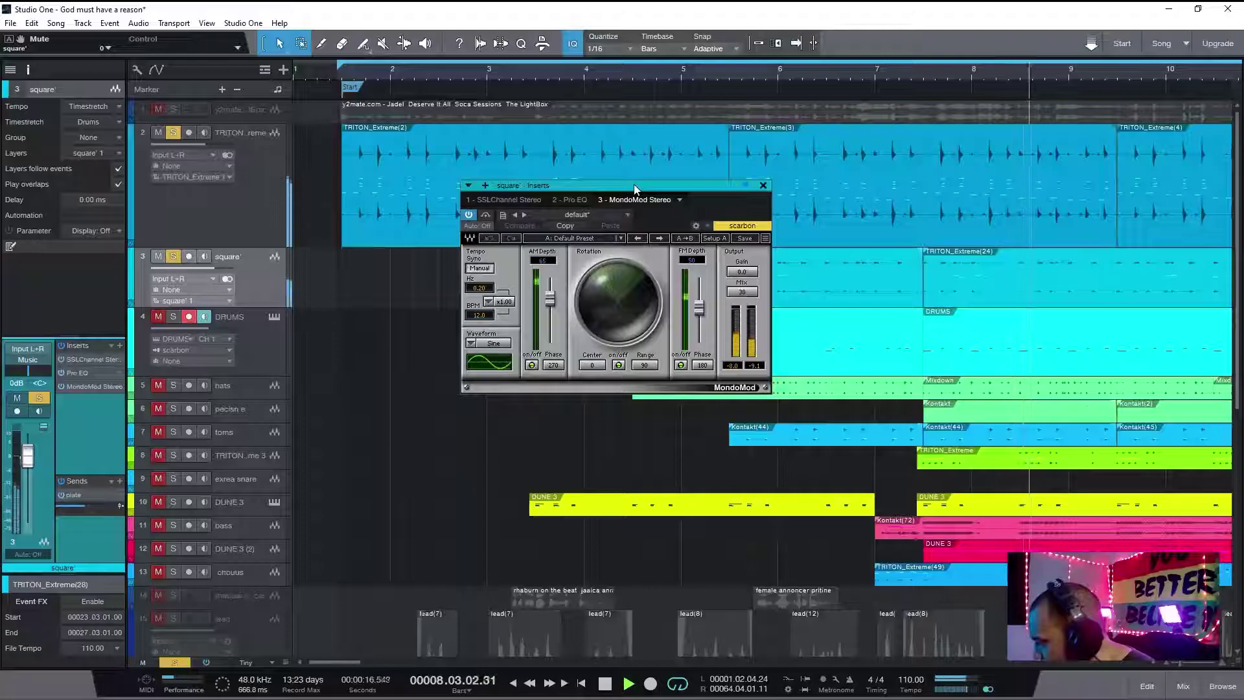
- Audition the square track without TRITON_Extreme, comparing its sends off and on, and solo TRITON_Extreme again
{"action": "left_click", "coordinate": [158, 132]}
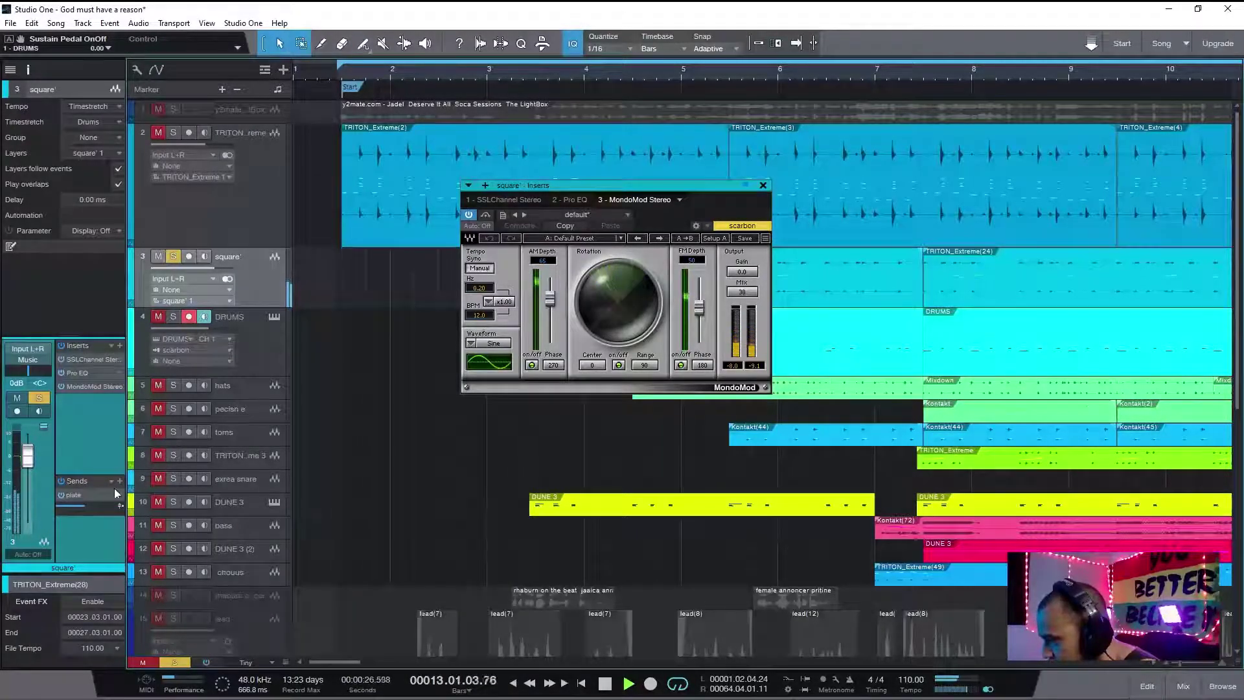
{"action": "left_click", "coordinate": [60, 495]}
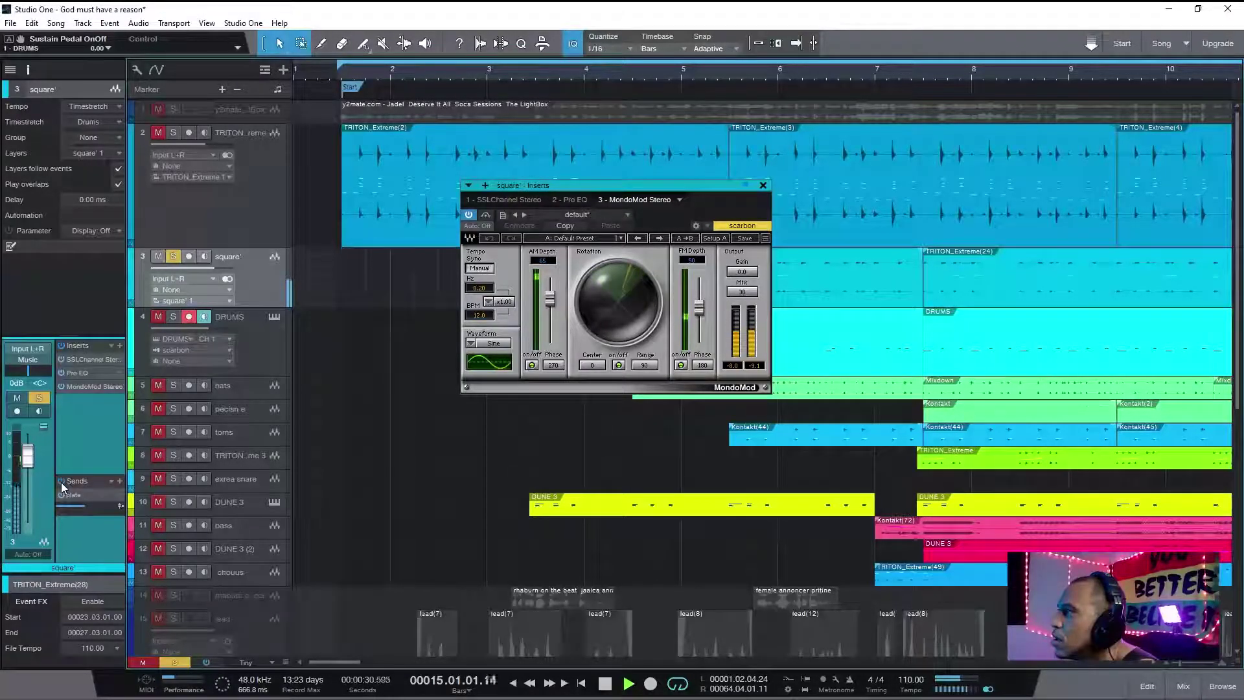
{"action": "left_click", "coordinate": [61, 482]}
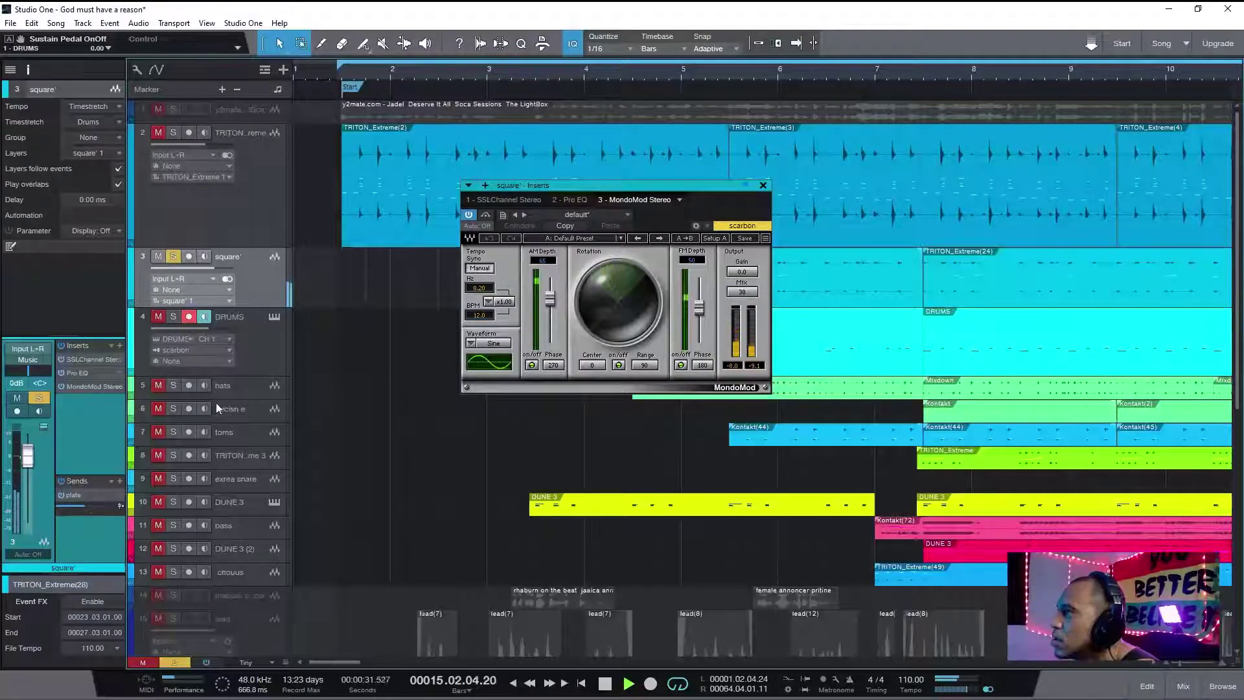
{"action": "left_click", "coordinate": [173, 132]}
{"action": "left_click", "coordinate": [158, 132]}
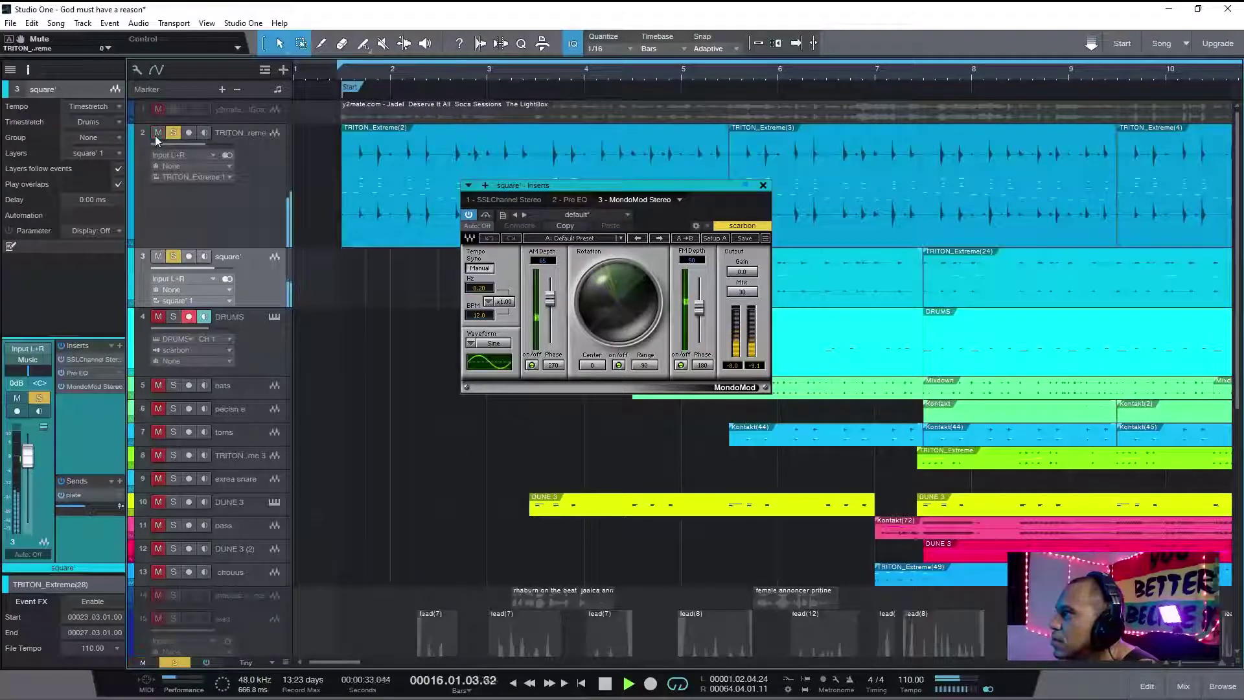
- Close the MondoMod window and take a brief look at the square track's SSLChannel insert
{"action": "left_click", "coordinate": [764, 186]}
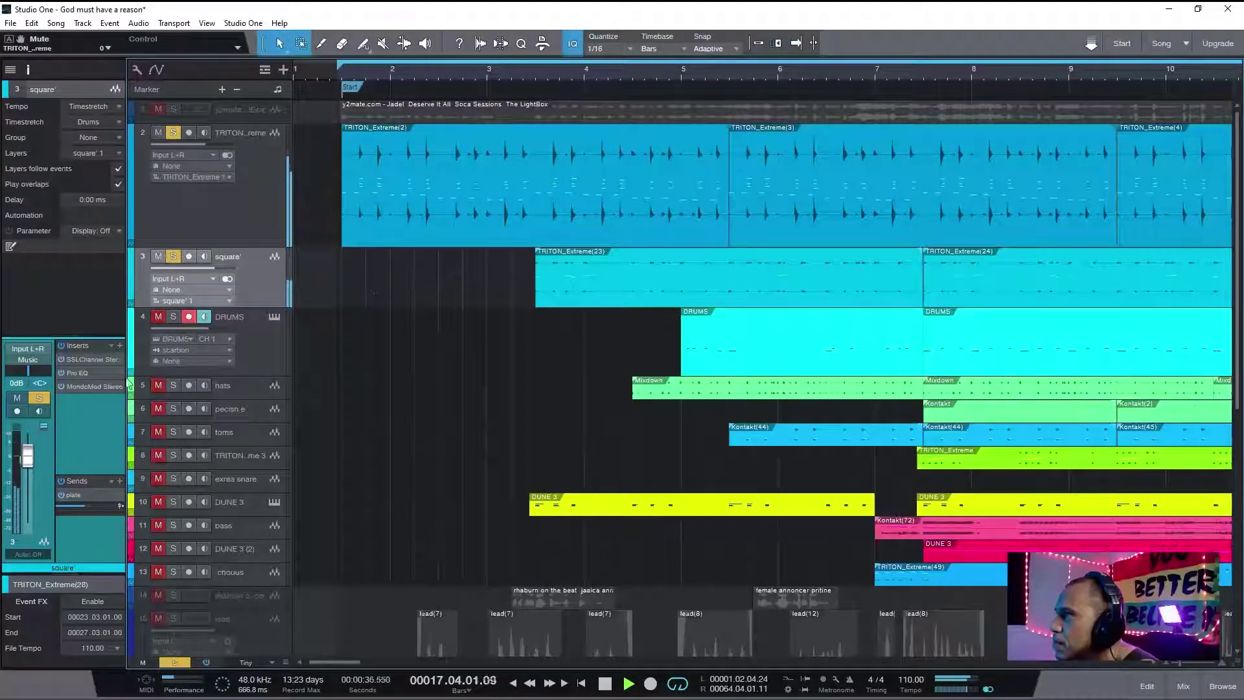
{"action": "left_click", "coordinate": [85, 360]}
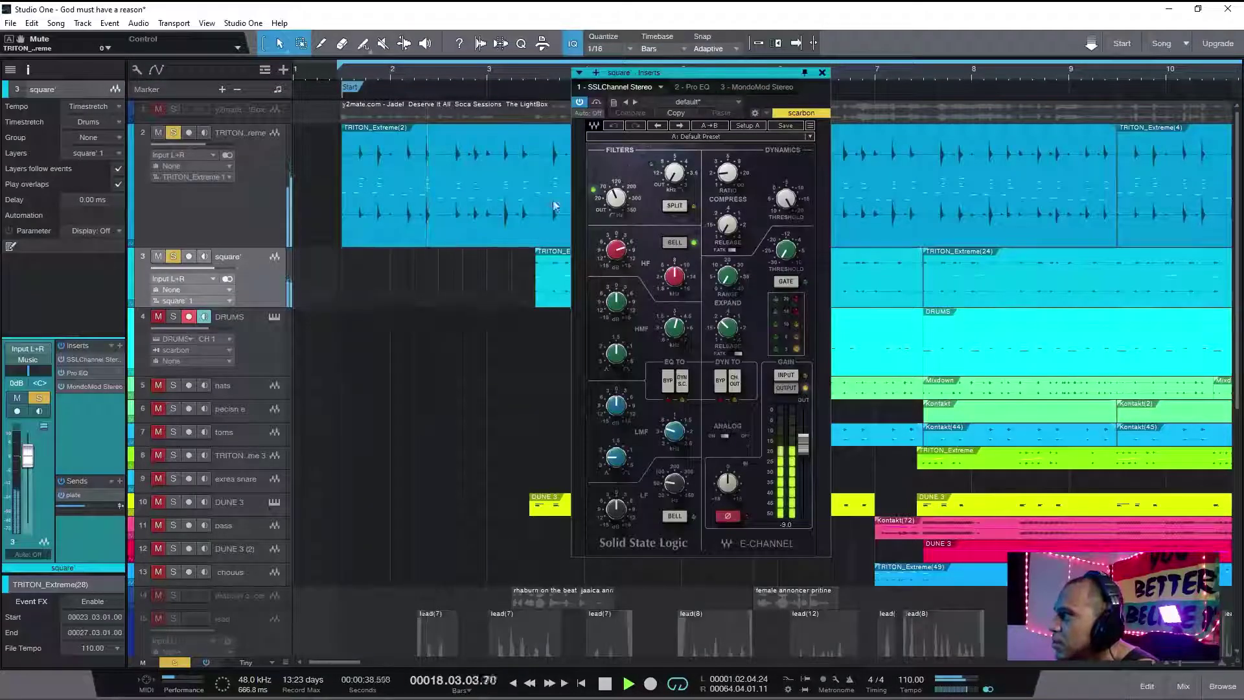
{"action": "left_click", "coordinate": [821, 72]}
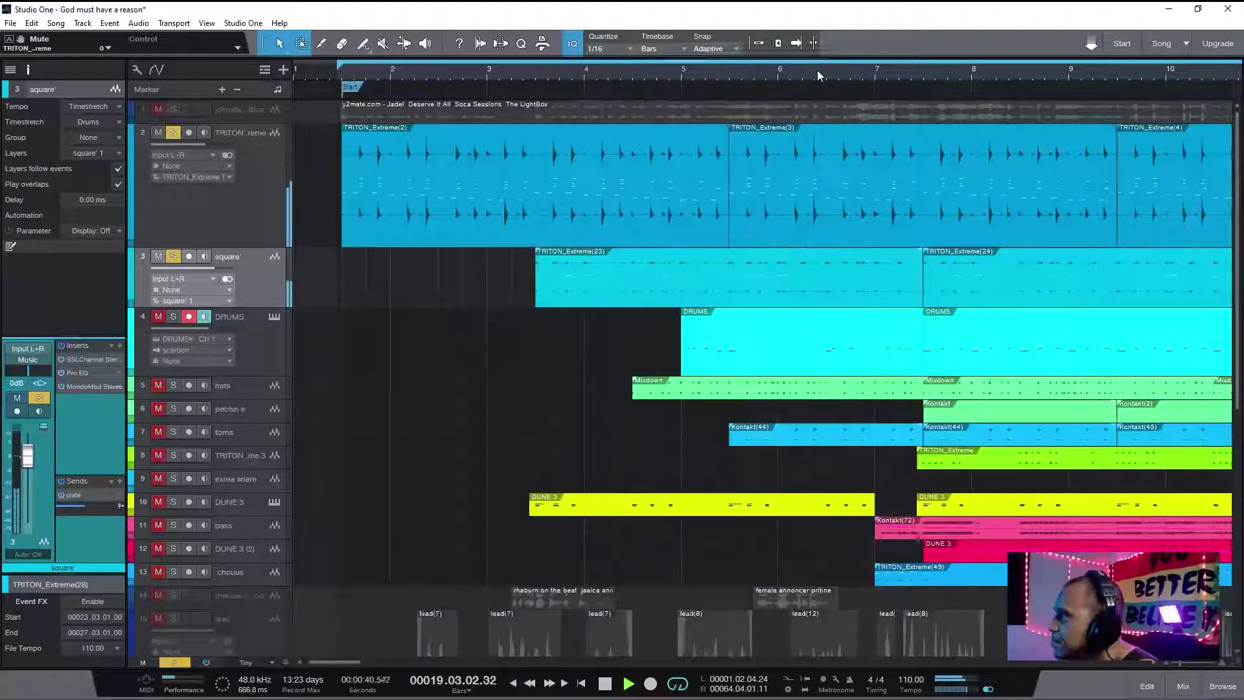
- Select the DRUMS track and solo it with TRITON_Extreme and square during playback
{"action": "left_click", "coordinate": [241, 197]}
{"action": "left_click", "coordinate": [261, 345]}
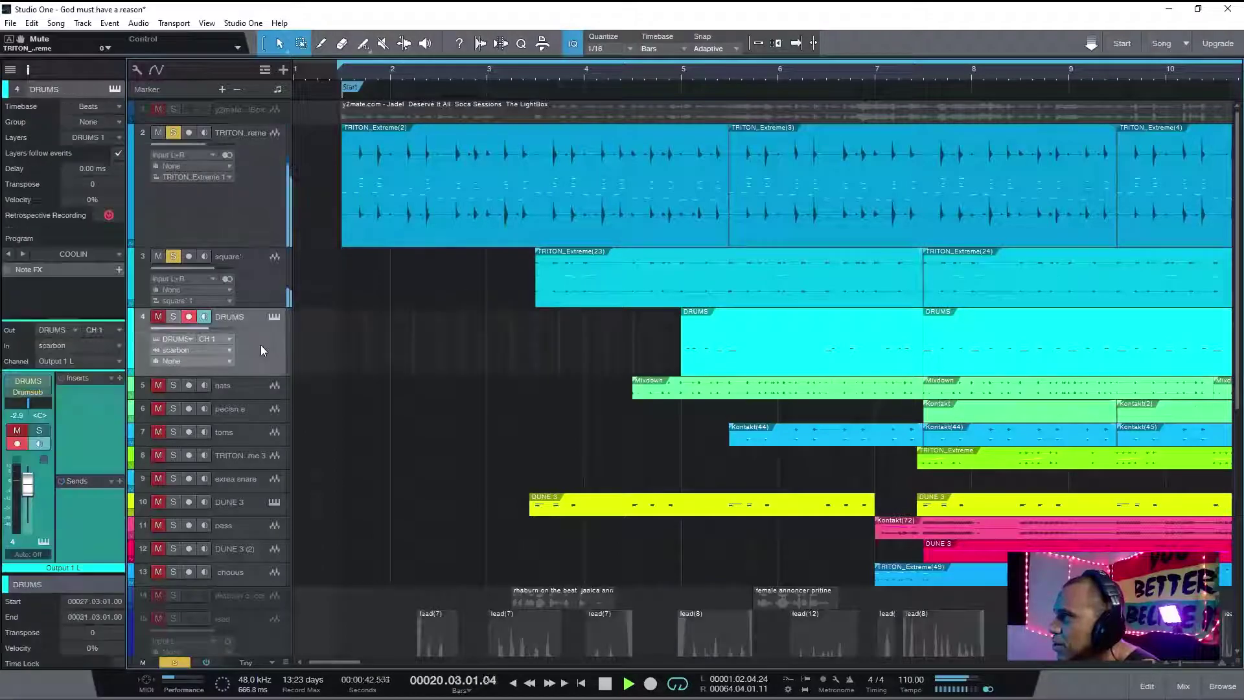
{"action": "left_click", "coordinate": [158, 316]}
{"action": "left_click", "coordinate": [173, 316]}
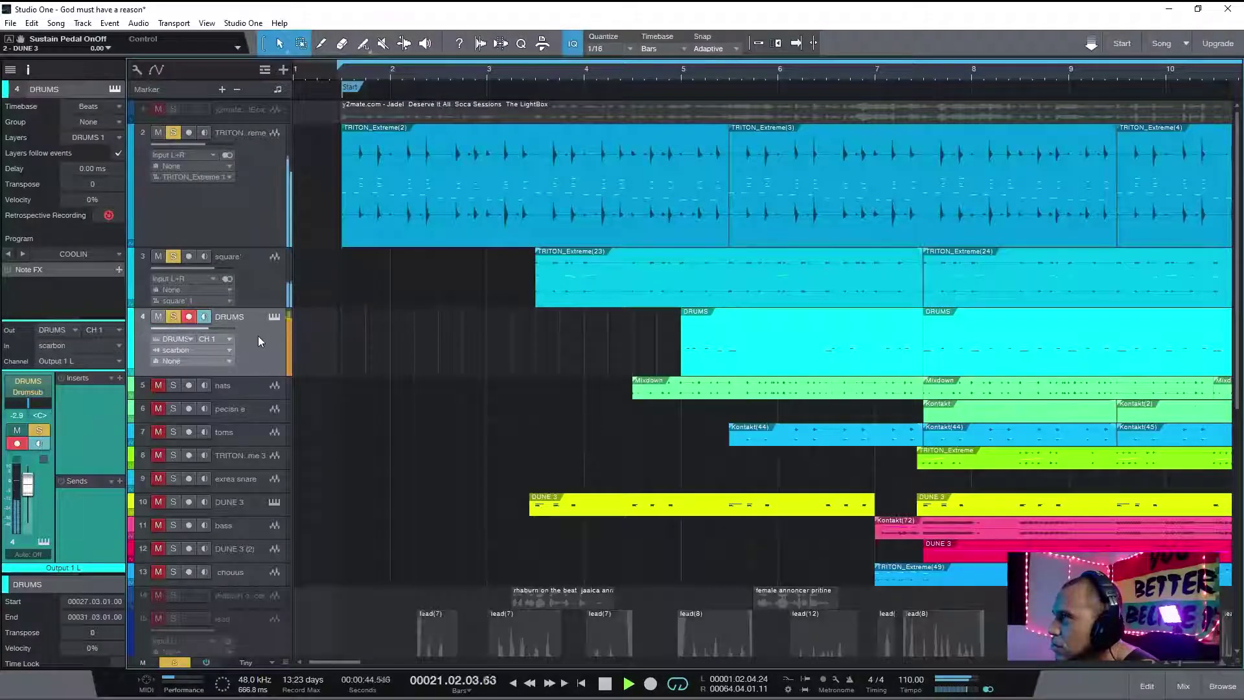
- Examine the Pro EQ insert on the DRums bus in the mixing console, and return to the arrangement
{"action": "left_click", "coordinate": [1181, 686]}
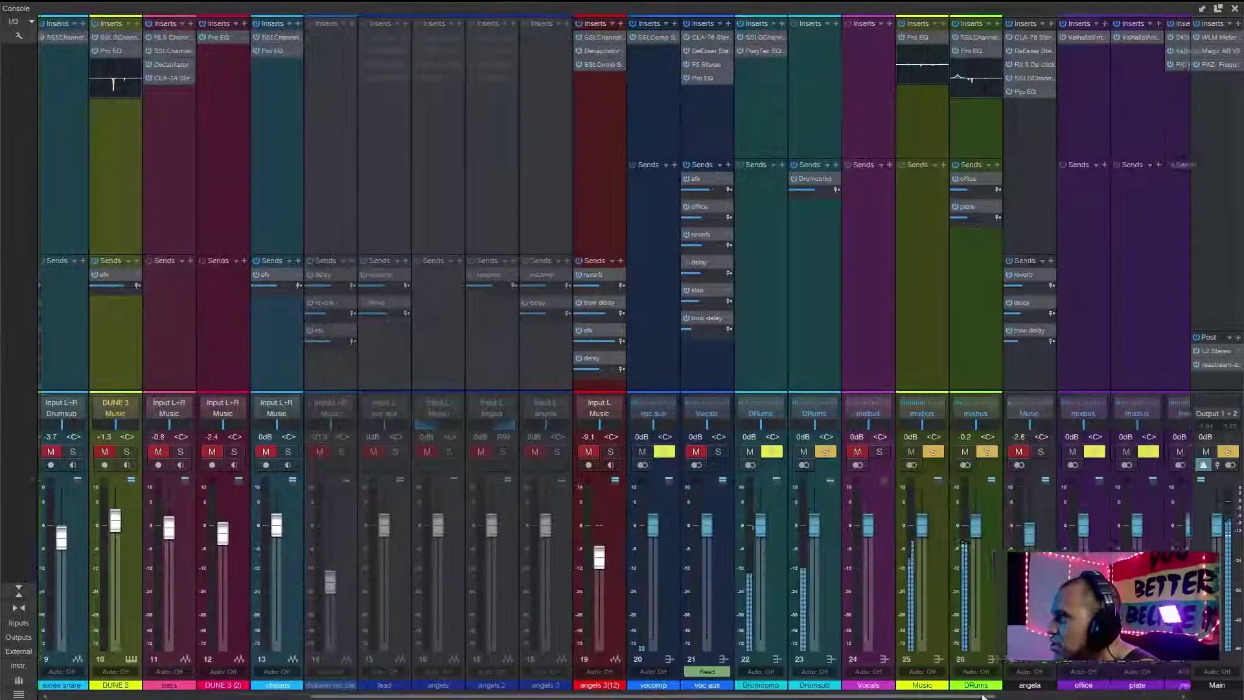
{"action": "left_click_drag", "start_coordinate": [982, 696], "coordinate": [1138, 697]}
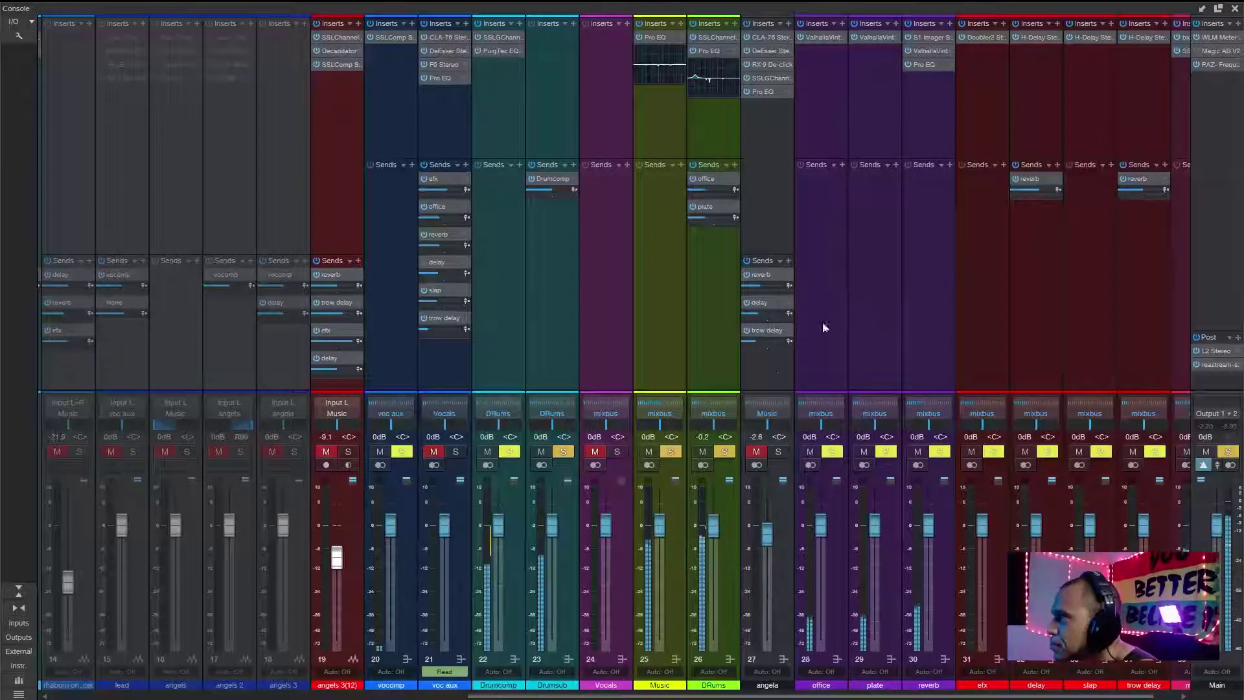
{"action": "left_click", "coordinate": [728, 605]}
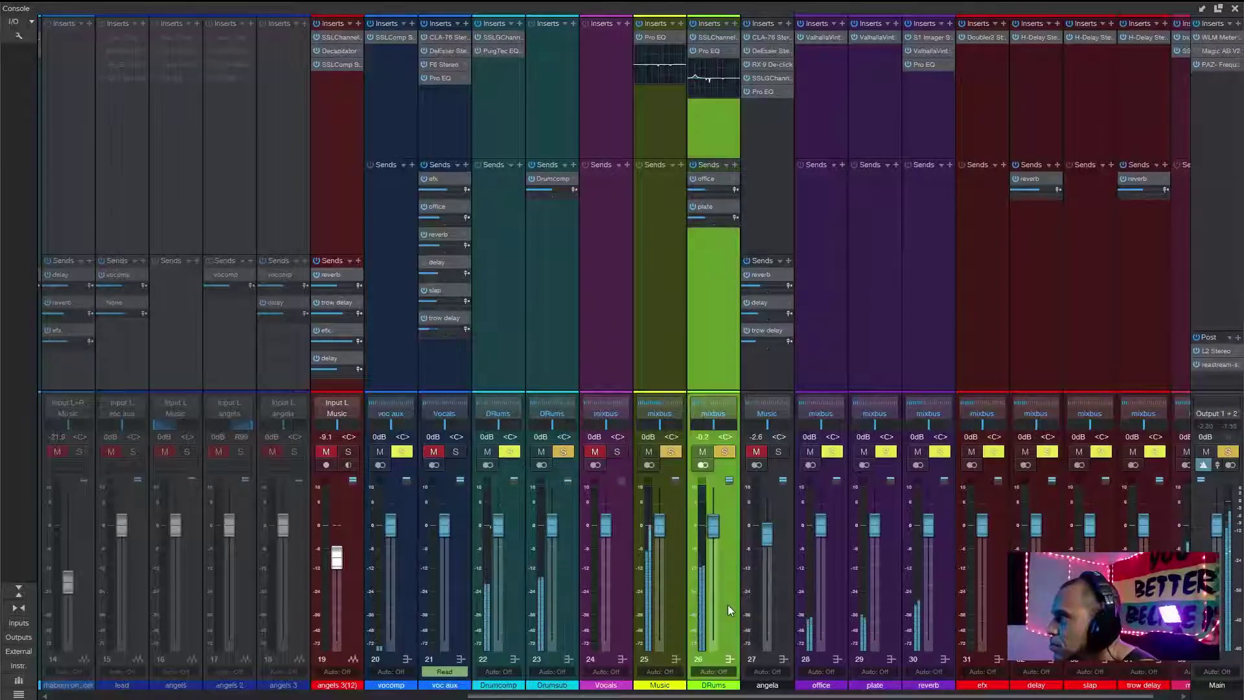
{"action": "left_click", "coordinate": [701, 52]}
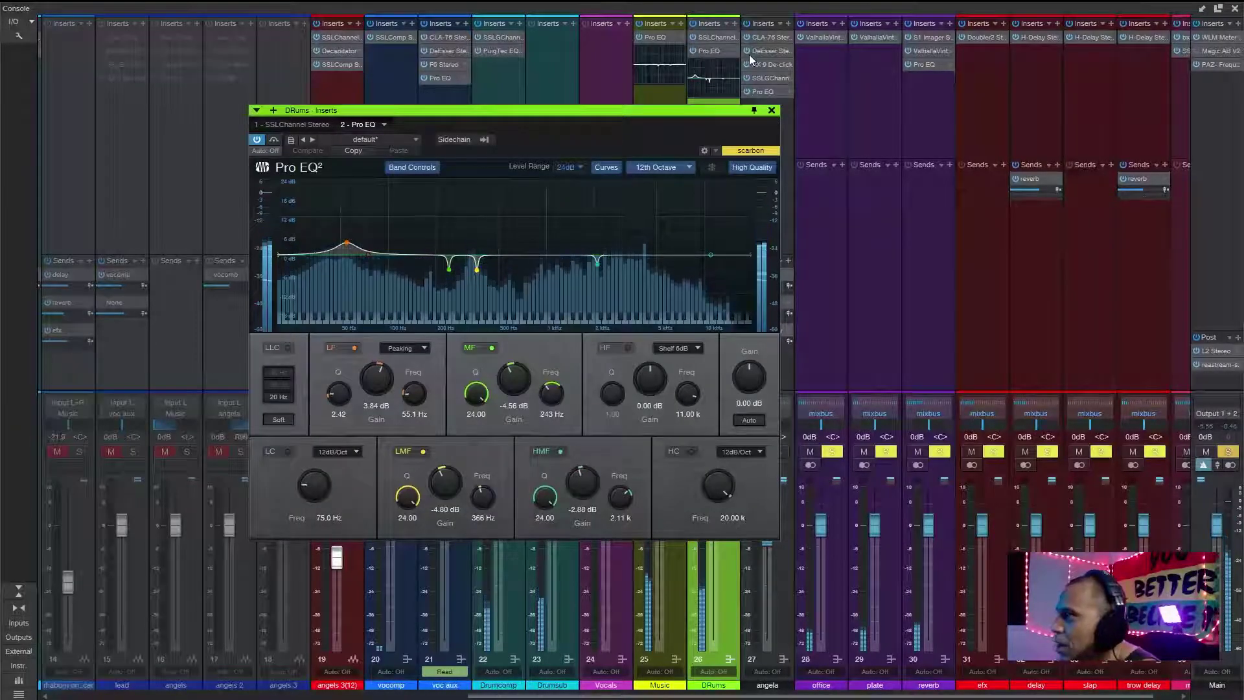
{"action": "left_click", "coordinate": [1220, 9]}
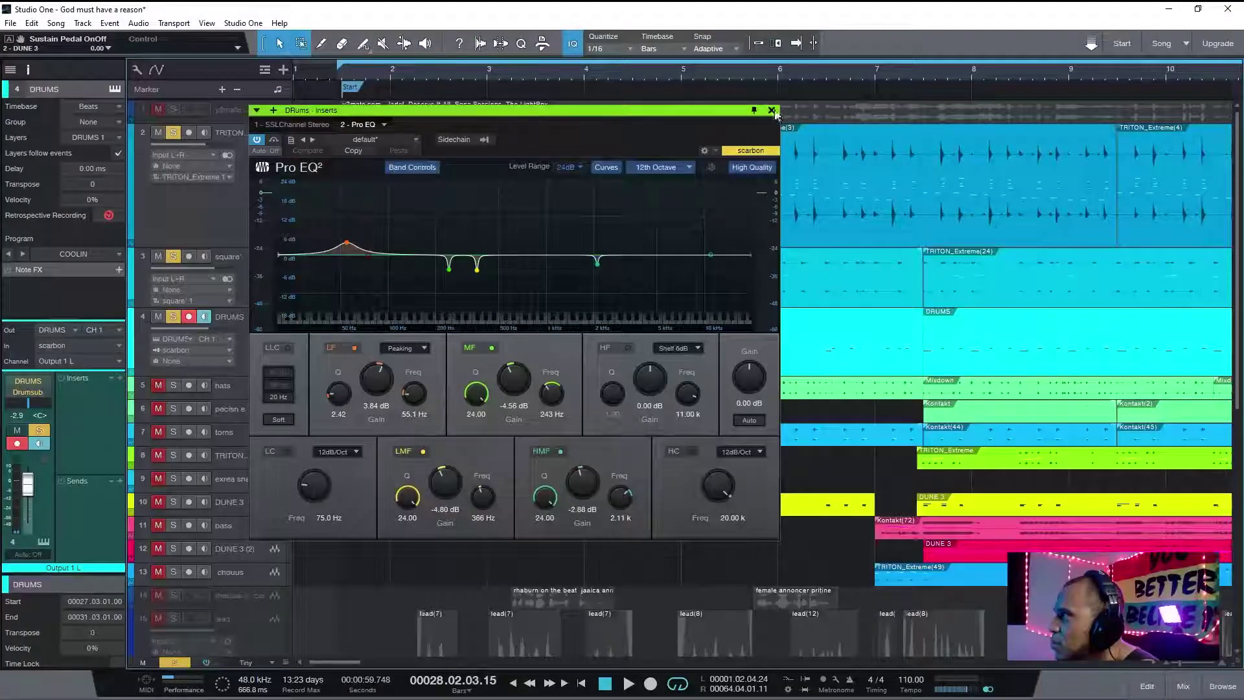
{"action": "left_click", "coordinate": [772, 110]}
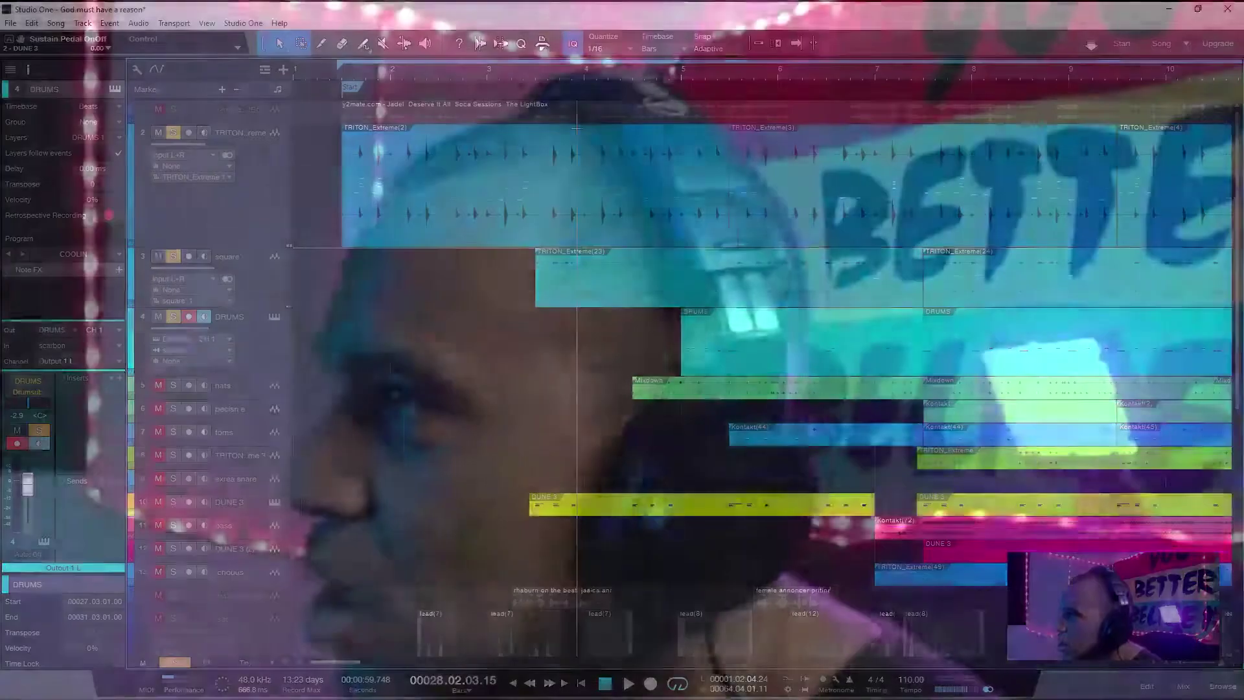
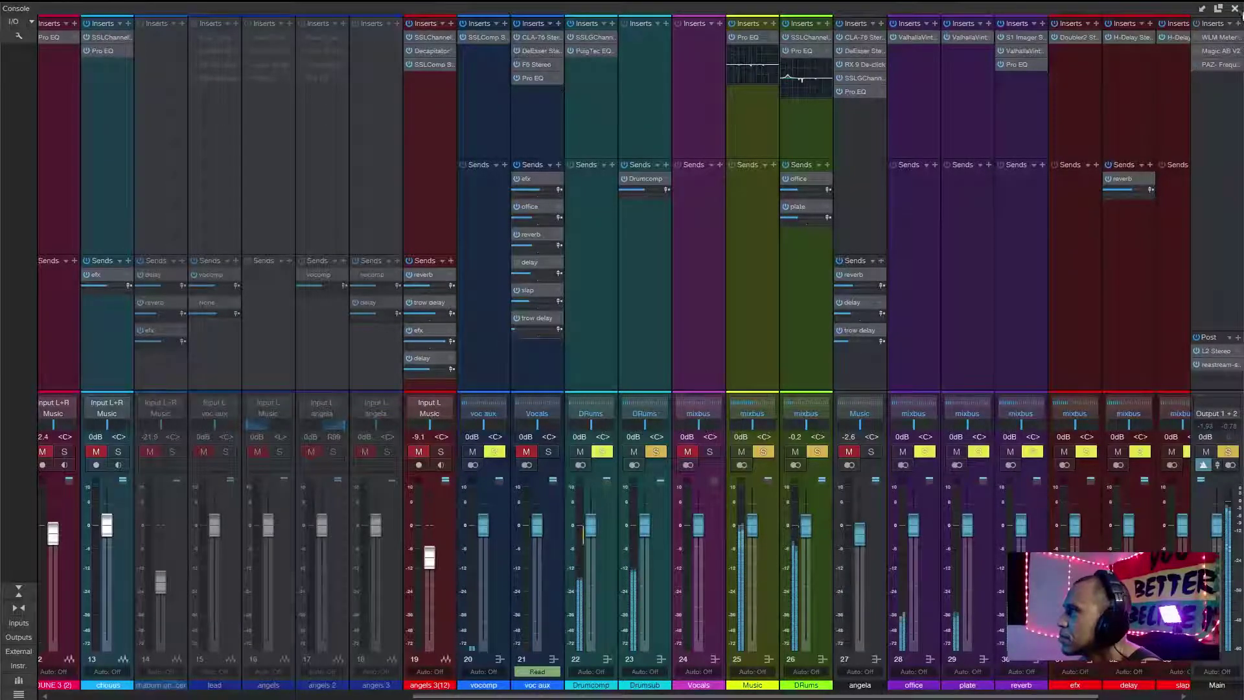
- Return from the console to the arrangement and solo the pecisn e track with playback stopped
{"action": "left_click", "coordinate": [1235, 9]}
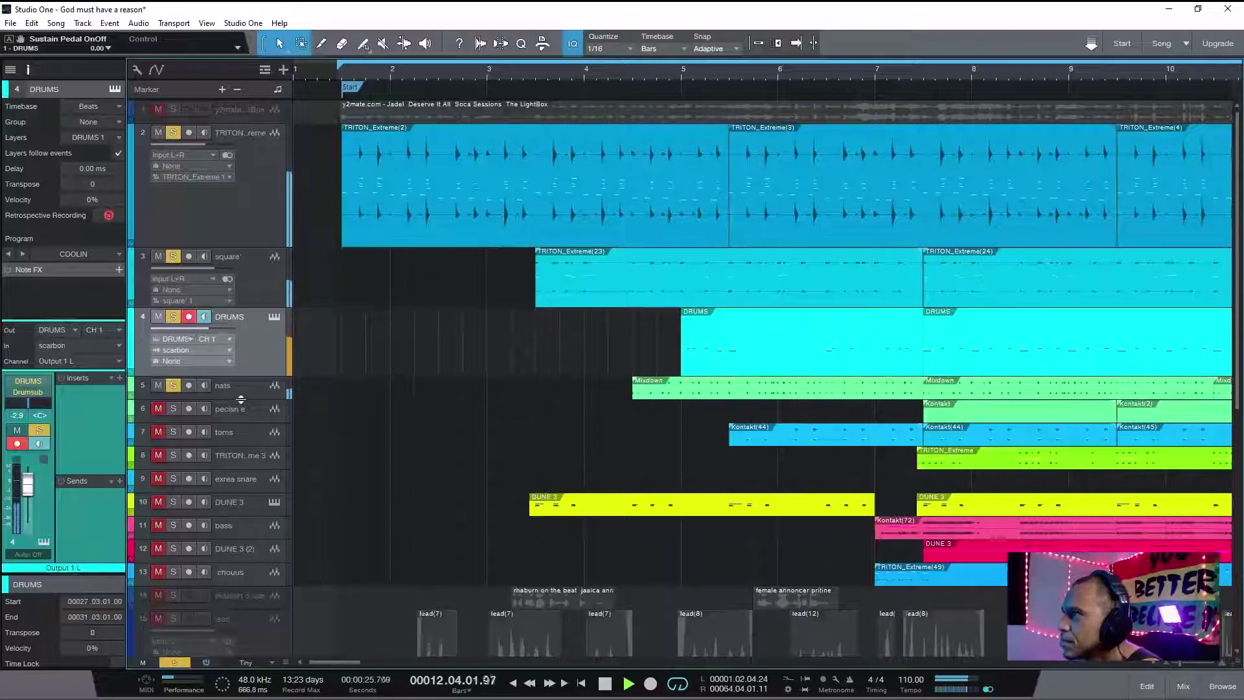
{"action": "key", "text": "space"}
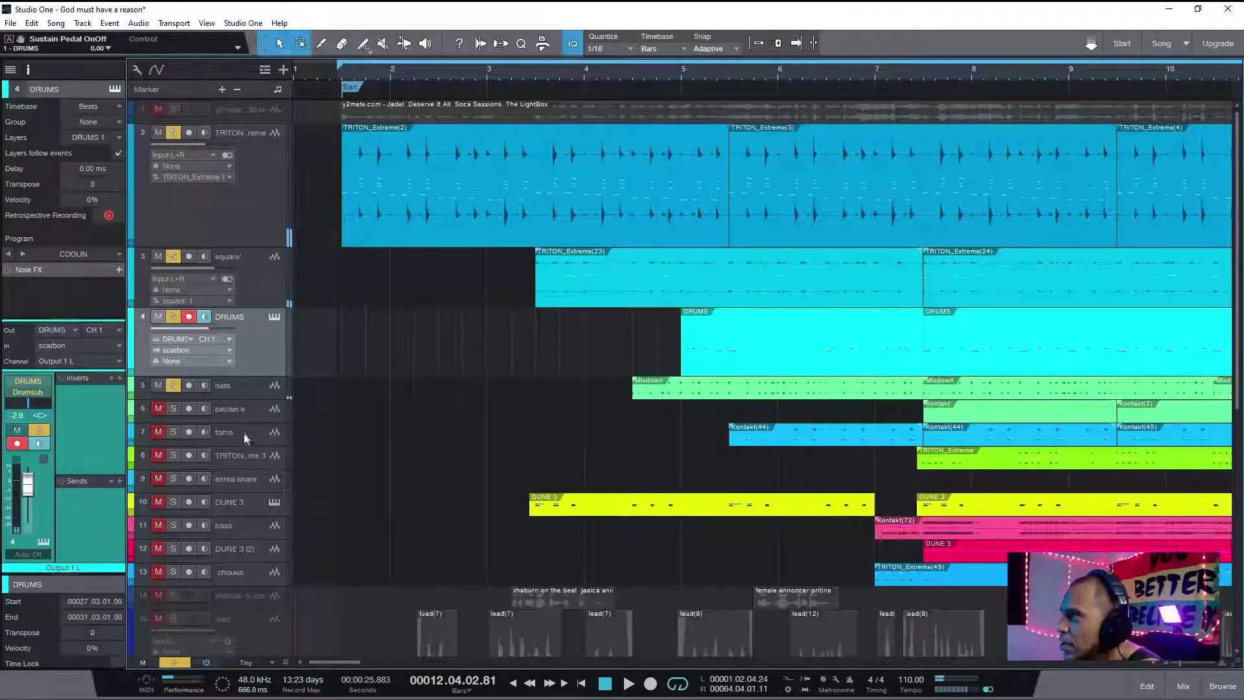
{"action": "left_click", "coordinate": [241, 410]}
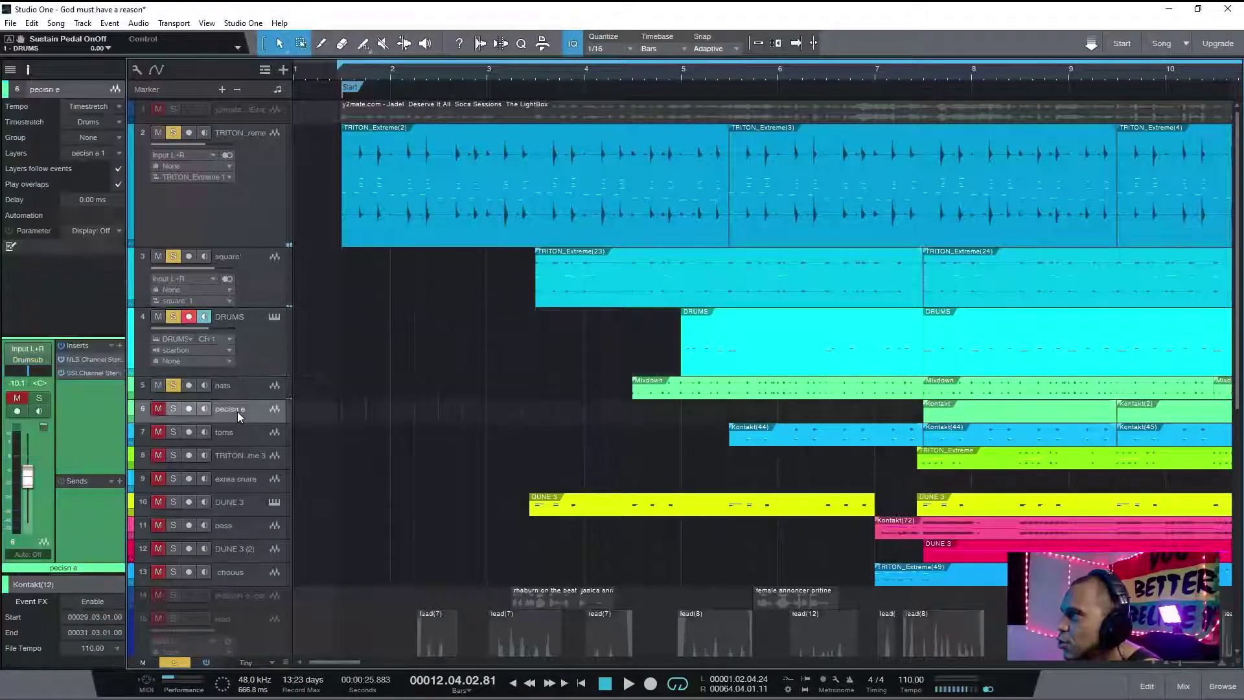
{"action": "left_click", "coordinate": [173, 409]}
{"action": "left_click", "coordinate": [159, 408]}
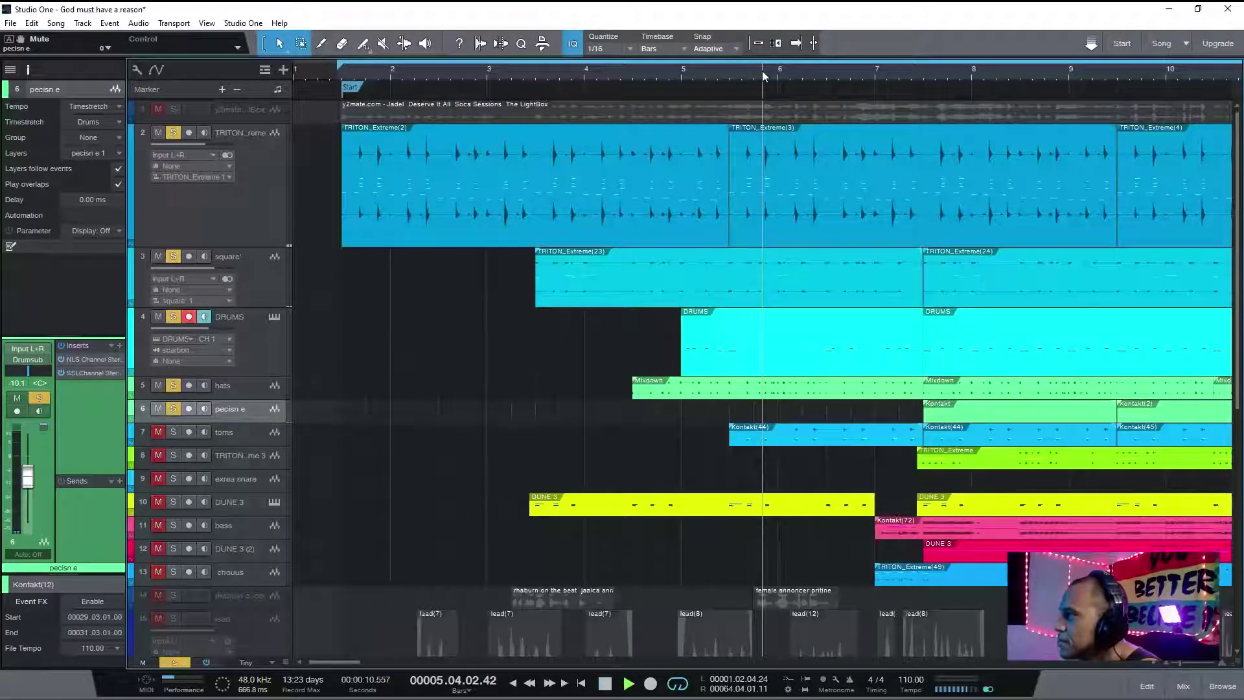
- Listen to the soloed percussion tracks together, stop playback, and select the exrea snare track
{"action": "key", "text": "space"}
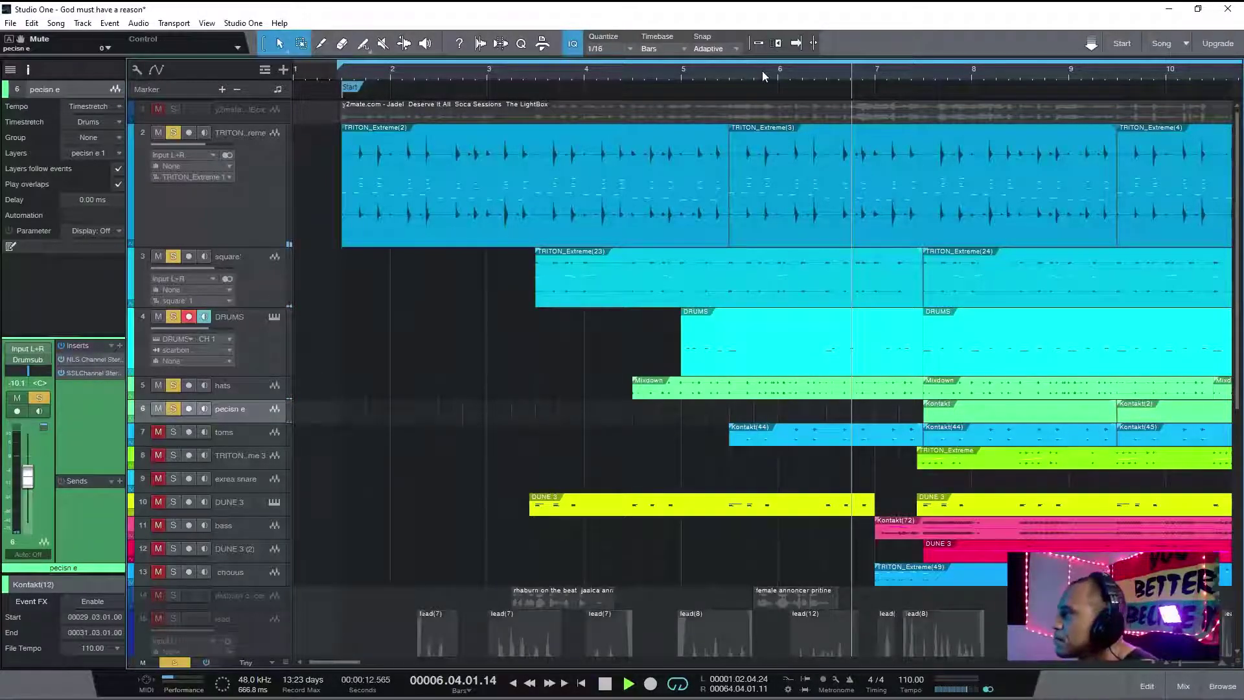
{"action": "key", "text": "space"}
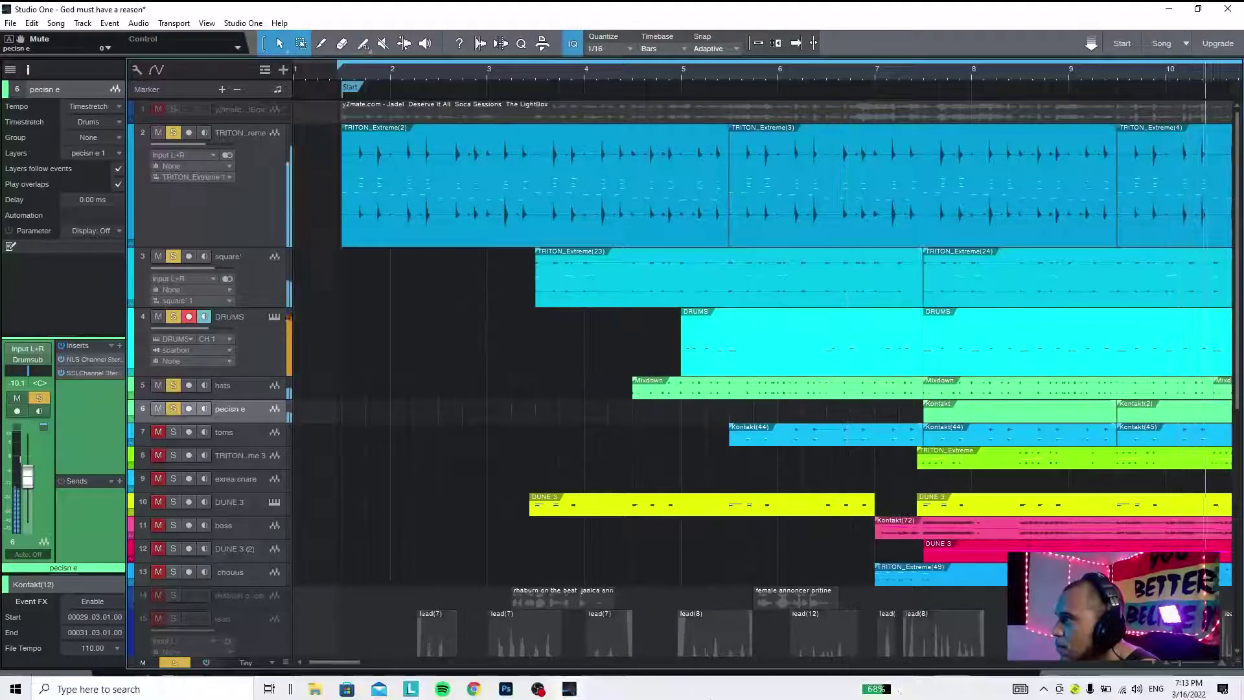
{"action": "mouse_move", "coordinate": [536, 690]}
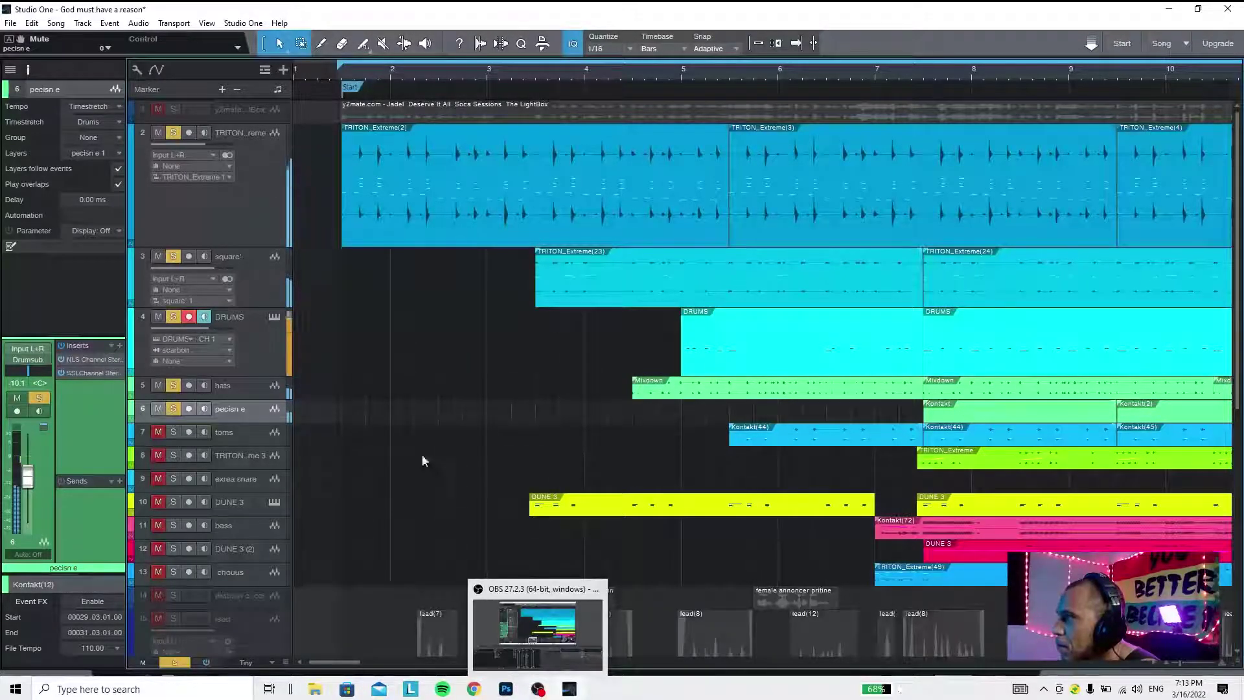
{"action": "left_click", "coordinate": [254, 352]}
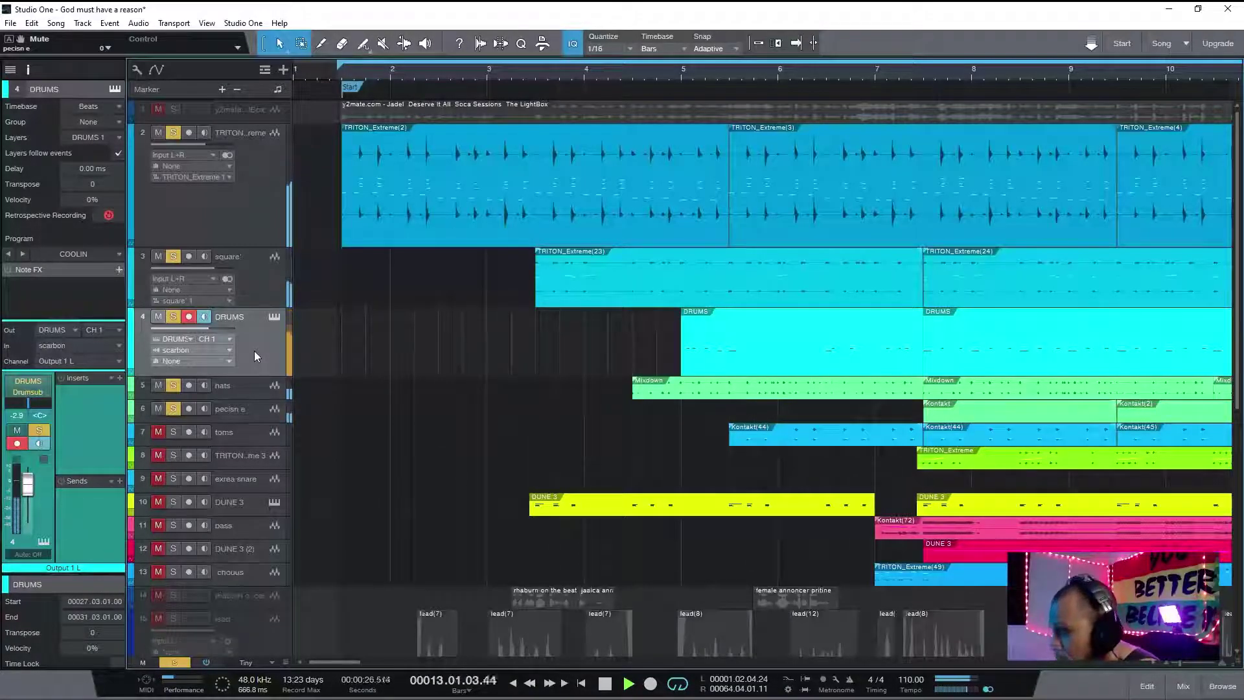
{"action": "key", "text": "space"}
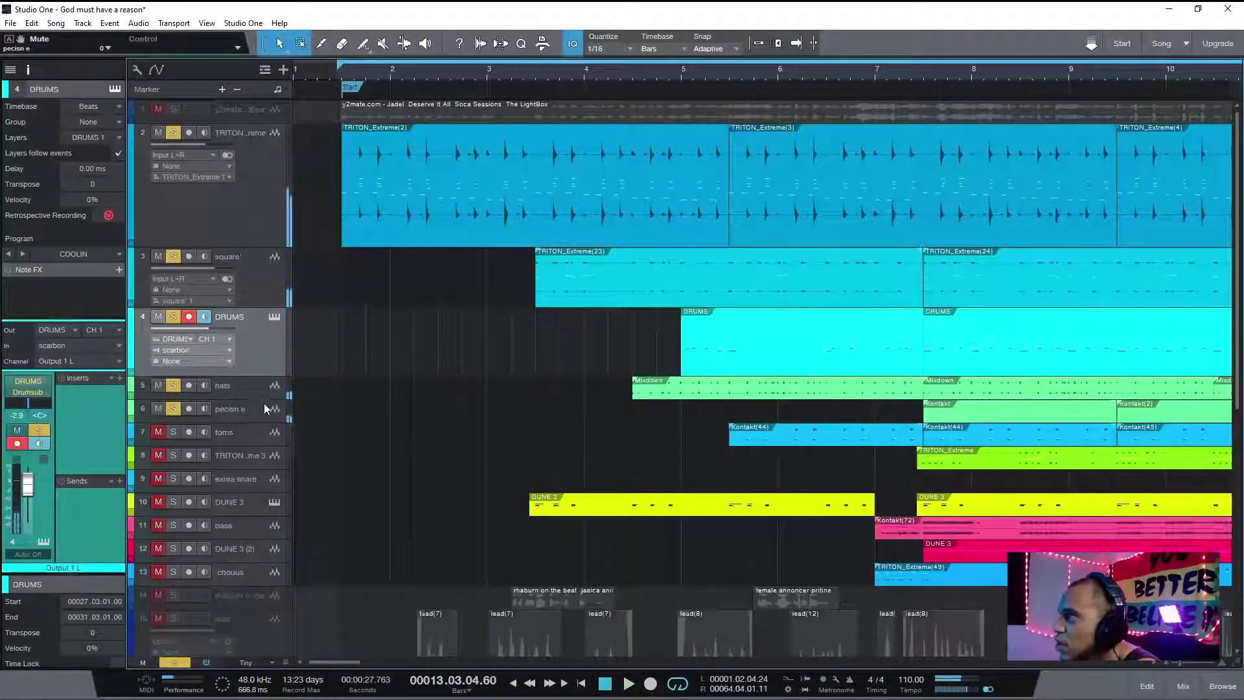
{"action": "left_click", "coordinate": [274, 473]}
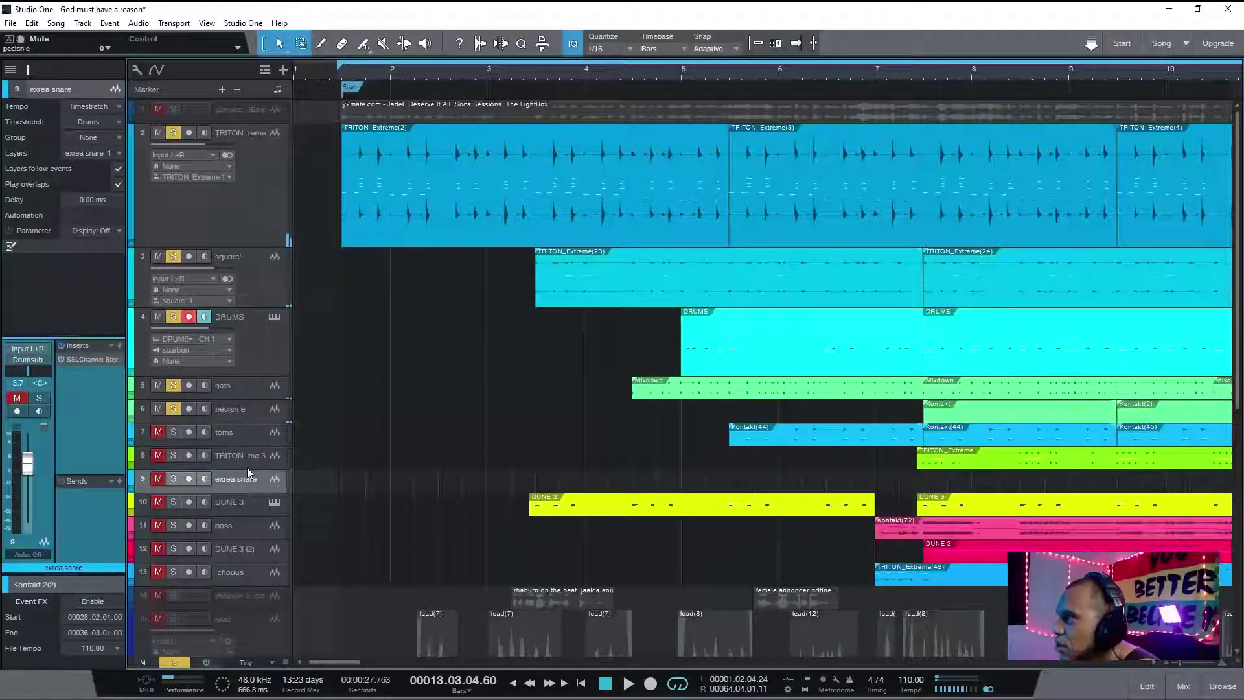
- Solo the toms track, listen to it with the other percussion, and enlarge its track height
{"action": "left_click", "coordinate": [250, 433]}
{"action": "left_click", "coordinate": [154, 434]}
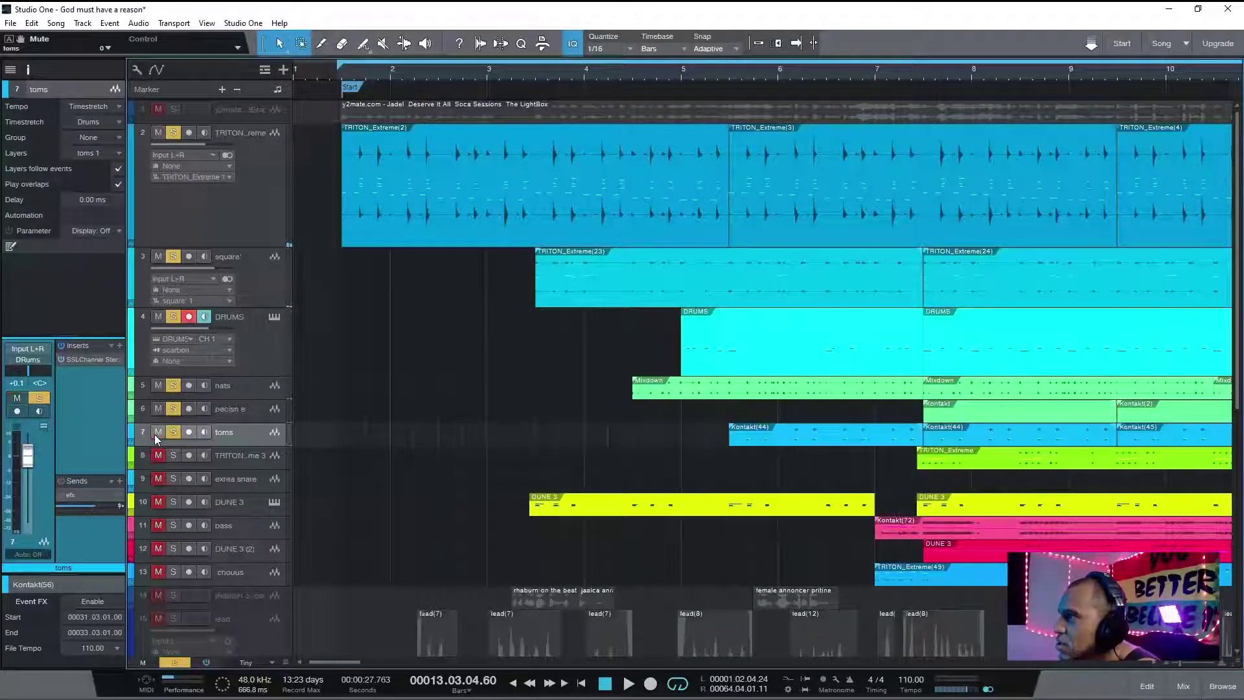
{"action": "key", "text": "space"}
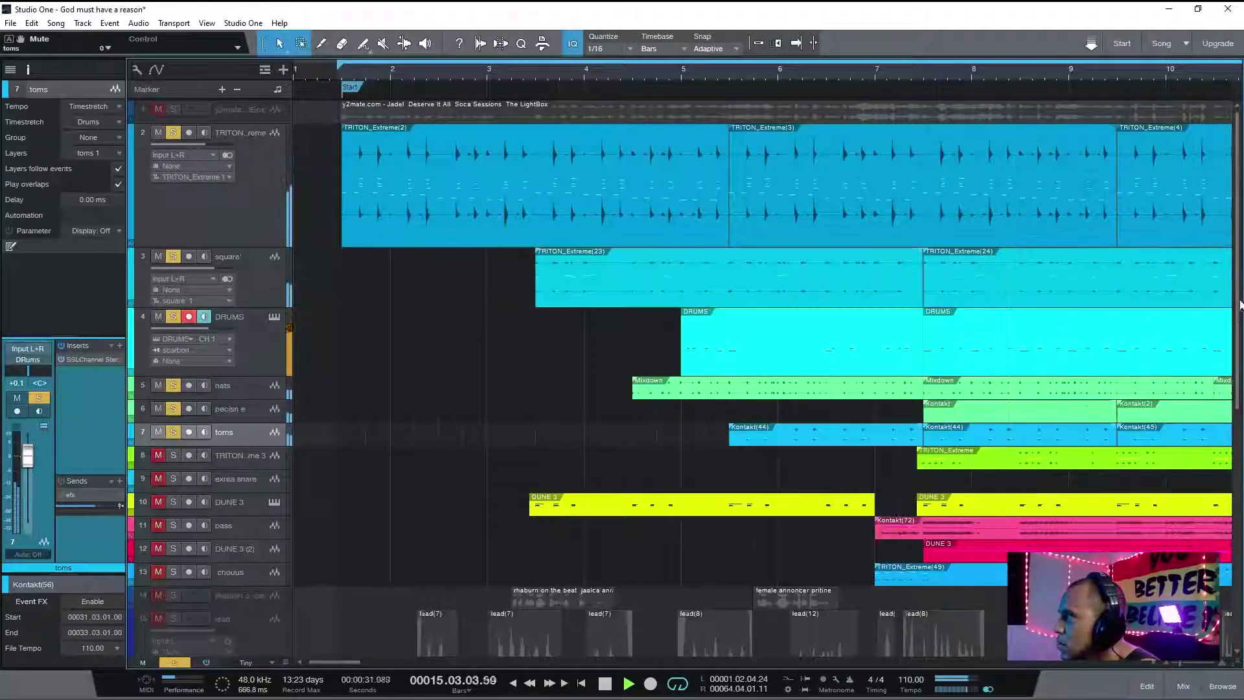
{"action": "scroll", "coordinate": [651, 326], "scroll_direction": "down", "scroll_amount": 2}
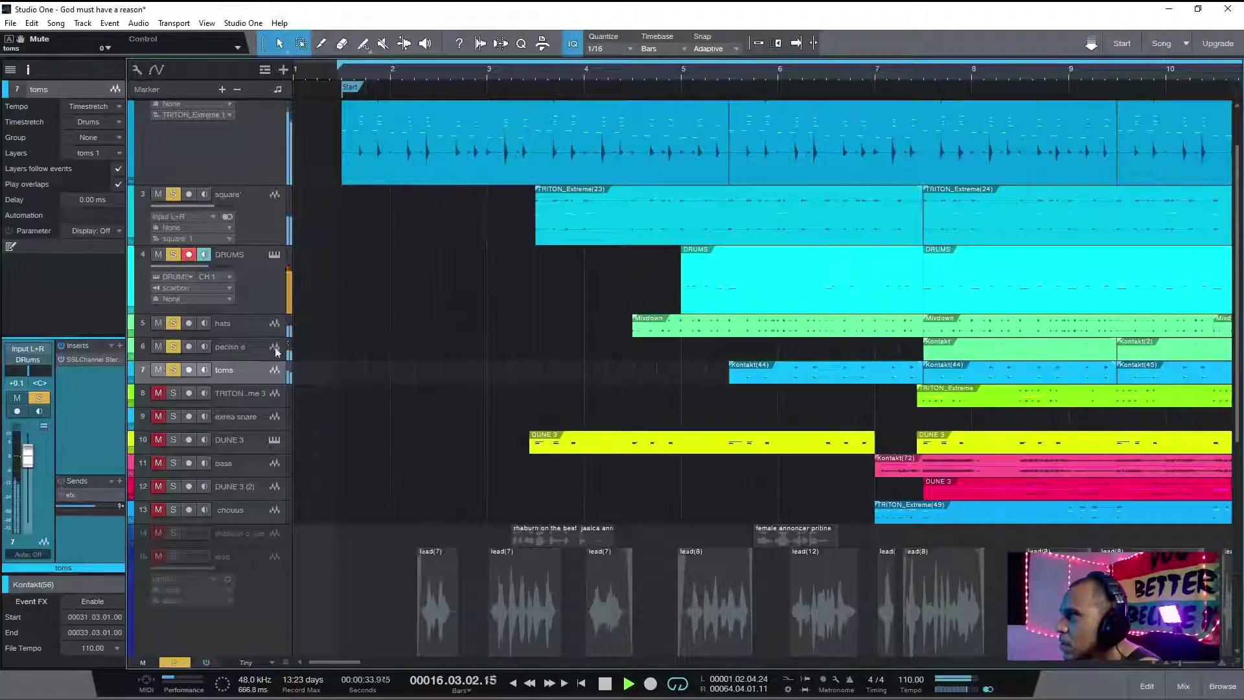
{"action": "left_click_drag", "start_coordinate": [245, 386], "coordinate": [246, 423]}
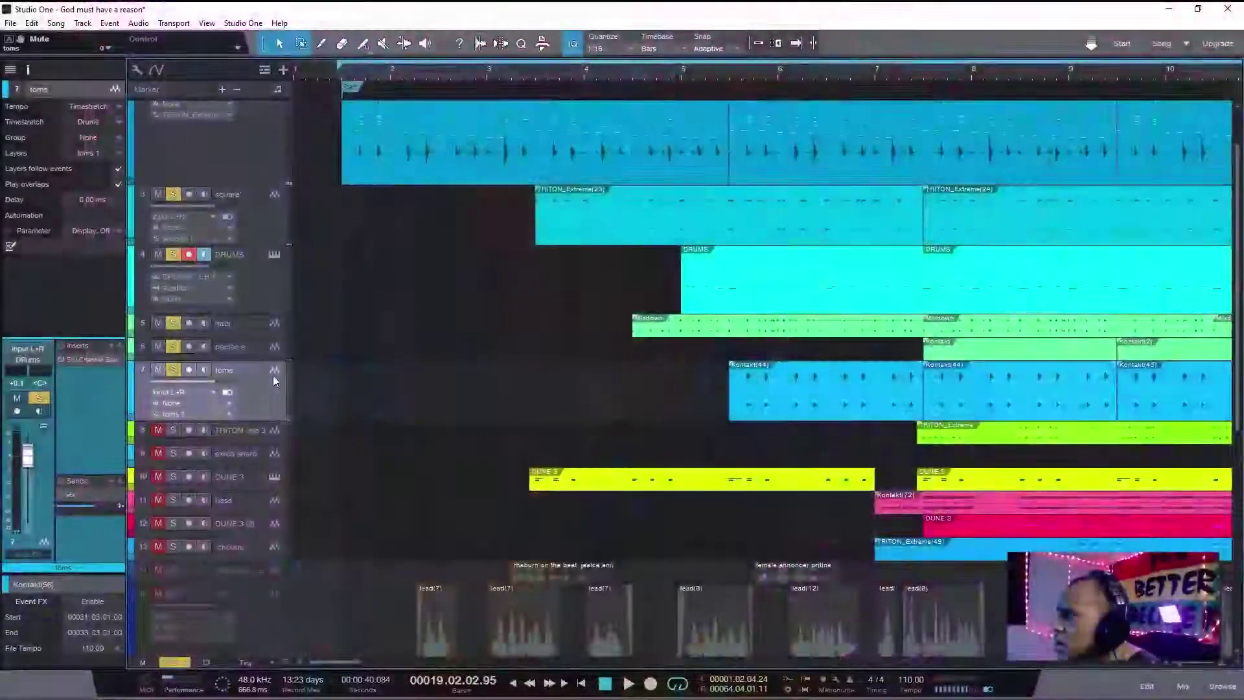
- Solo the TRITON_Extreme 3 track, listen from between bars 5 and 6, and stop playback
{"action": "left_click", "coordinate": [217, 437]}
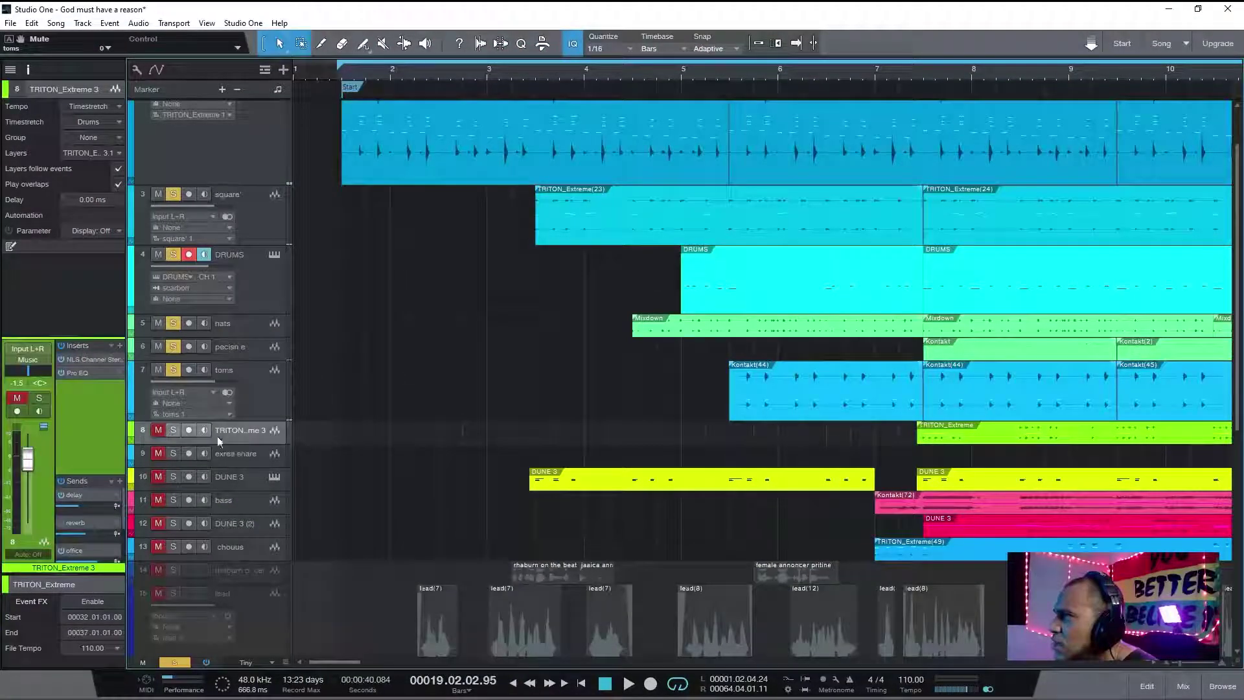
{"action": "left_click", "coordinate": [158, 430]}
{"action": "key", "text": "s"}
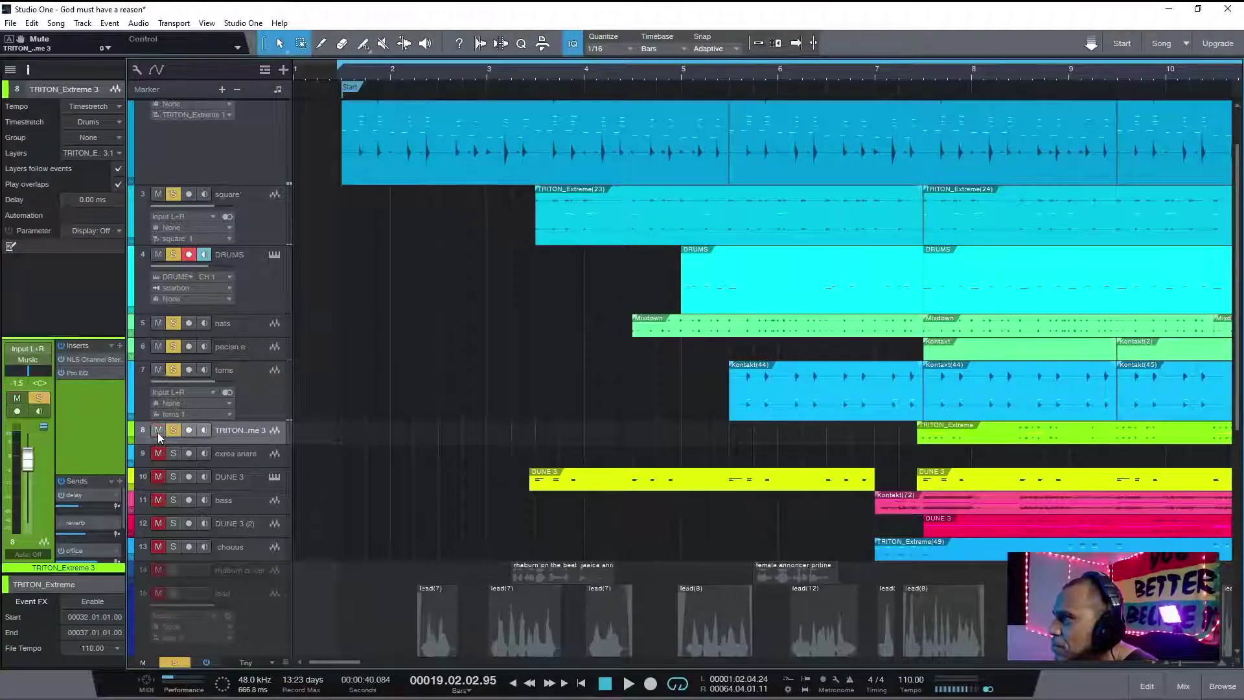
{"action": "left_click", "coordinate": [720, 75]}
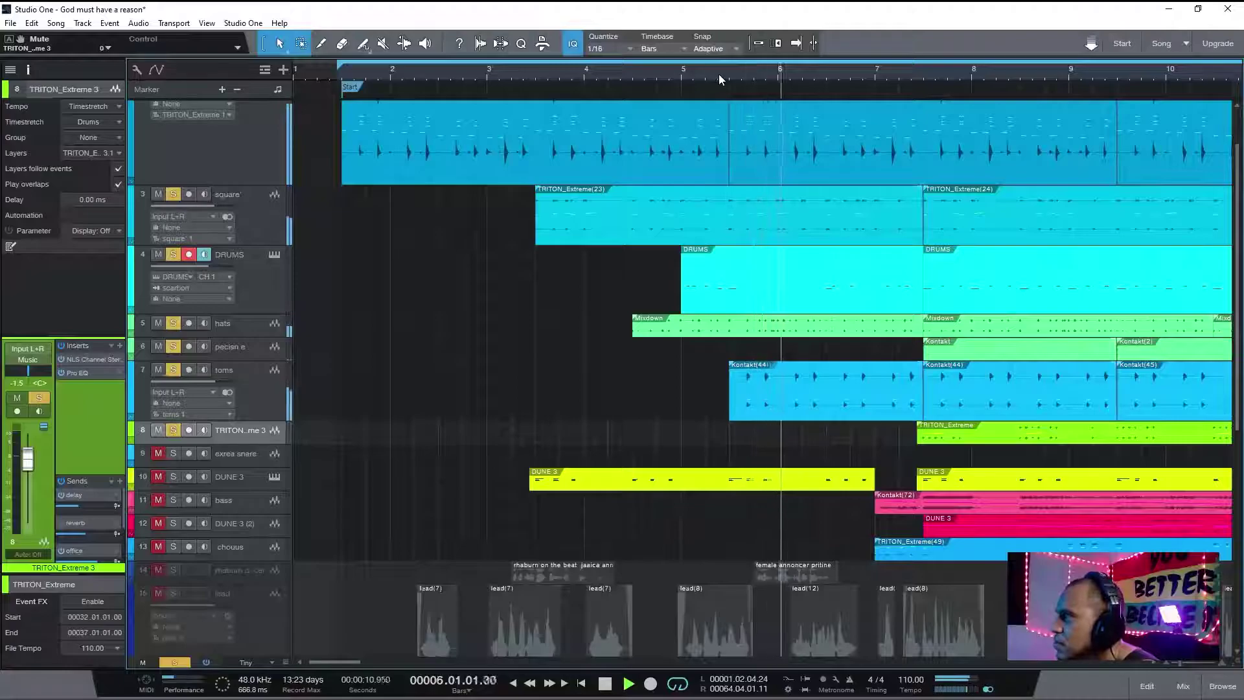
{"action": "left_click", "coordinate": [258, 403]}
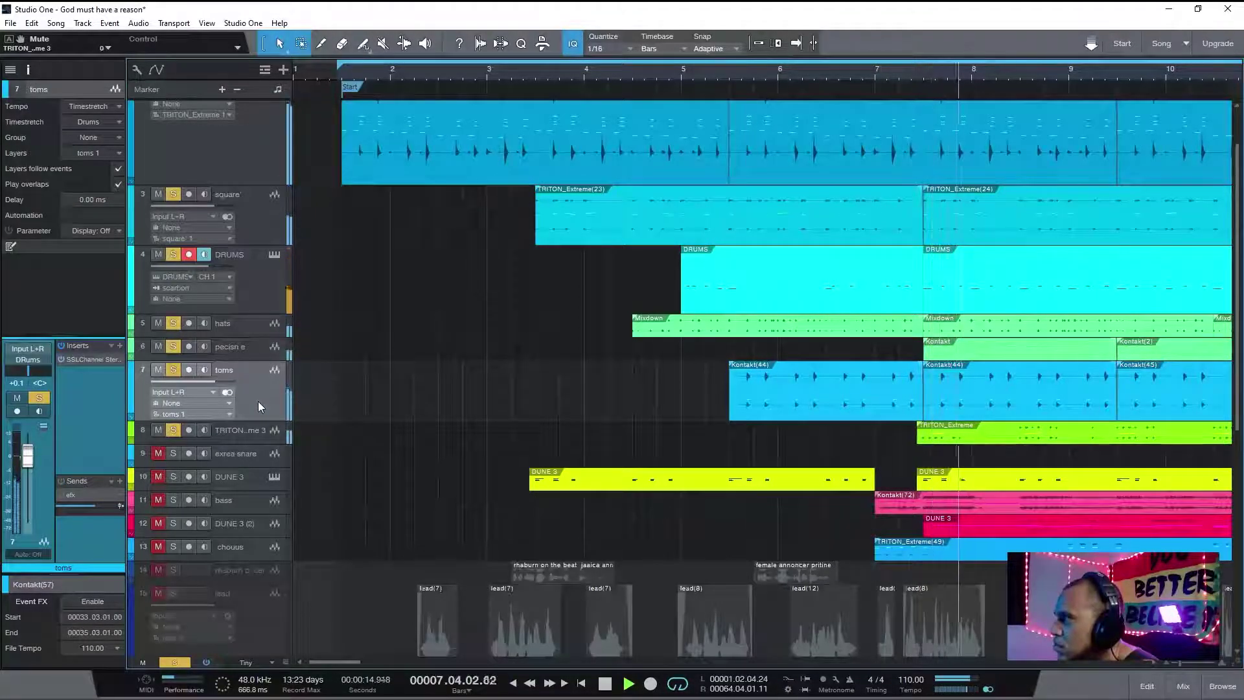
{"action": "left_click", "coordinate": [251, 438]}
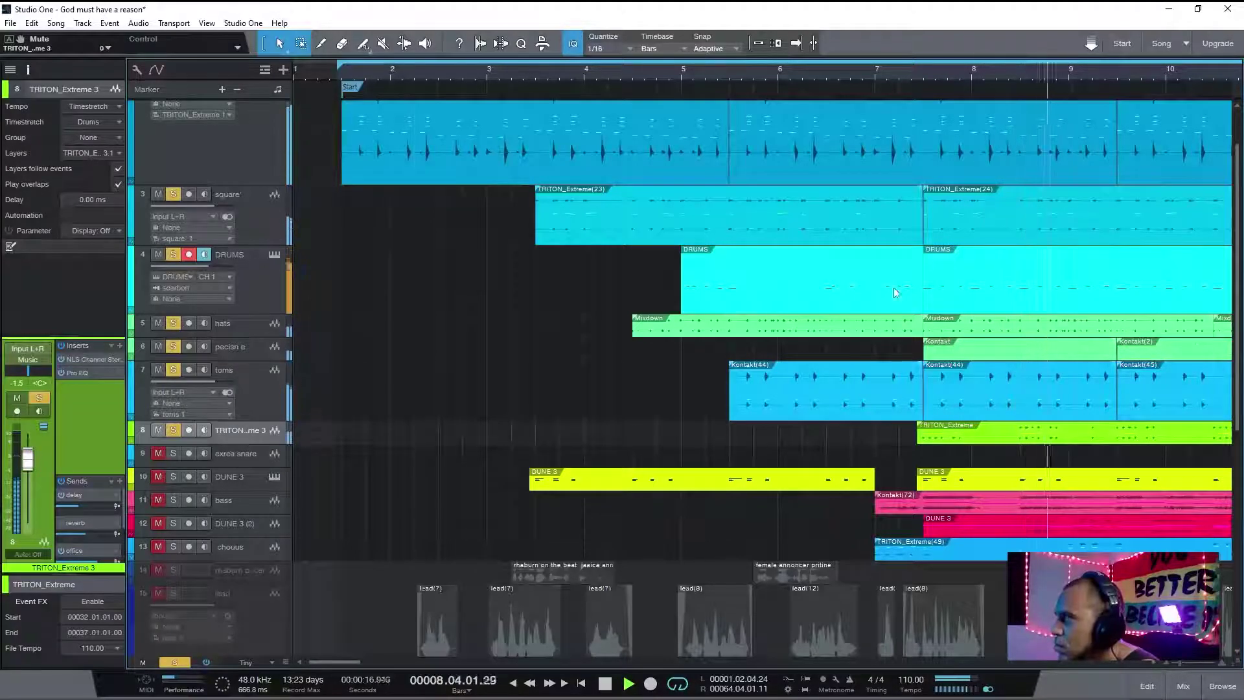
{"action": "scroll", "coordinate": [1238, 326], "scroll_direction": "down", "scroll_amount": 4}
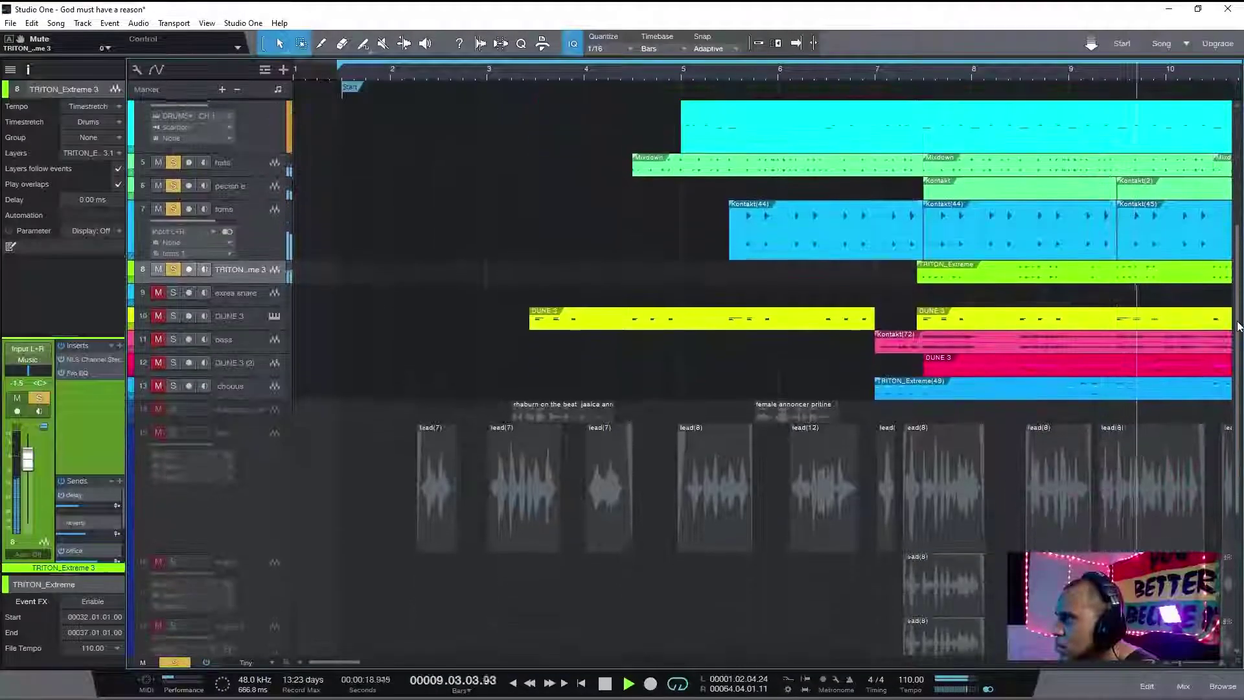
{"action": "key", "text": "space"}
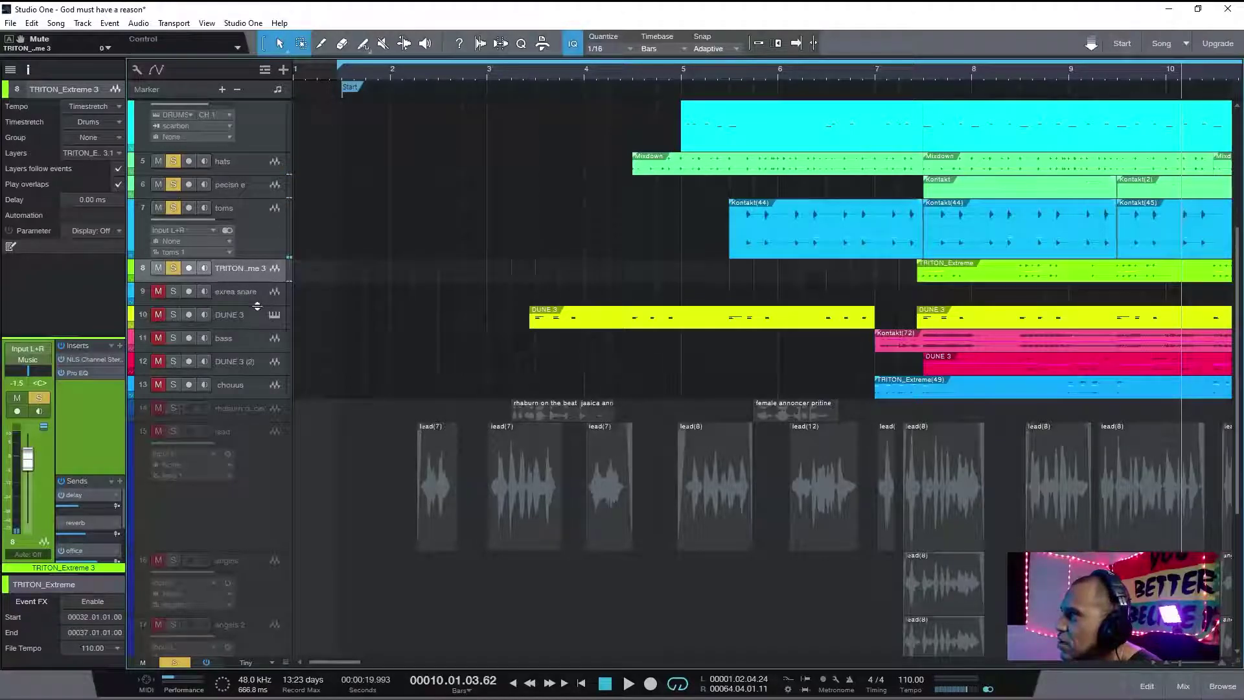
- Enlarge the exrea snare track, and unmute and solo the bass track for playback from just before bar 5
{"action": "left_click_drag", "start_coordinate": [257, 306], "coordinate": [257, 328]}
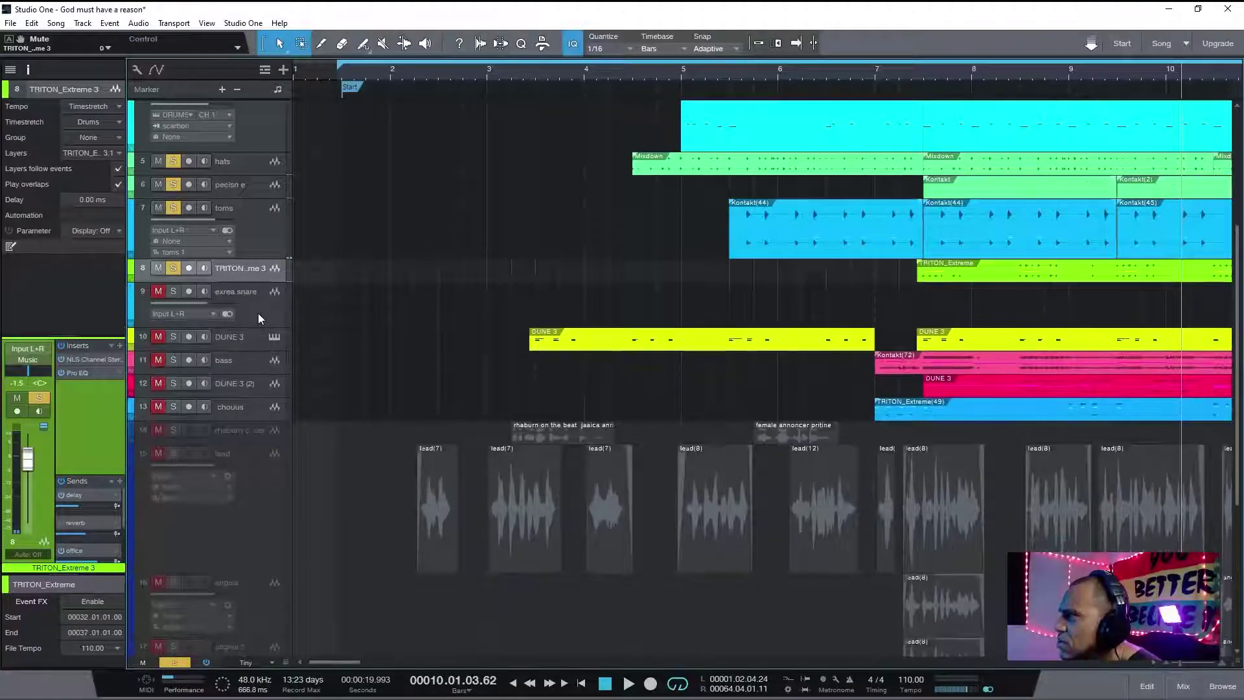
{"action": "left_click", "coordinate": [258, 313]}
{"action": "left_click", "coordinate": [258, 366]}
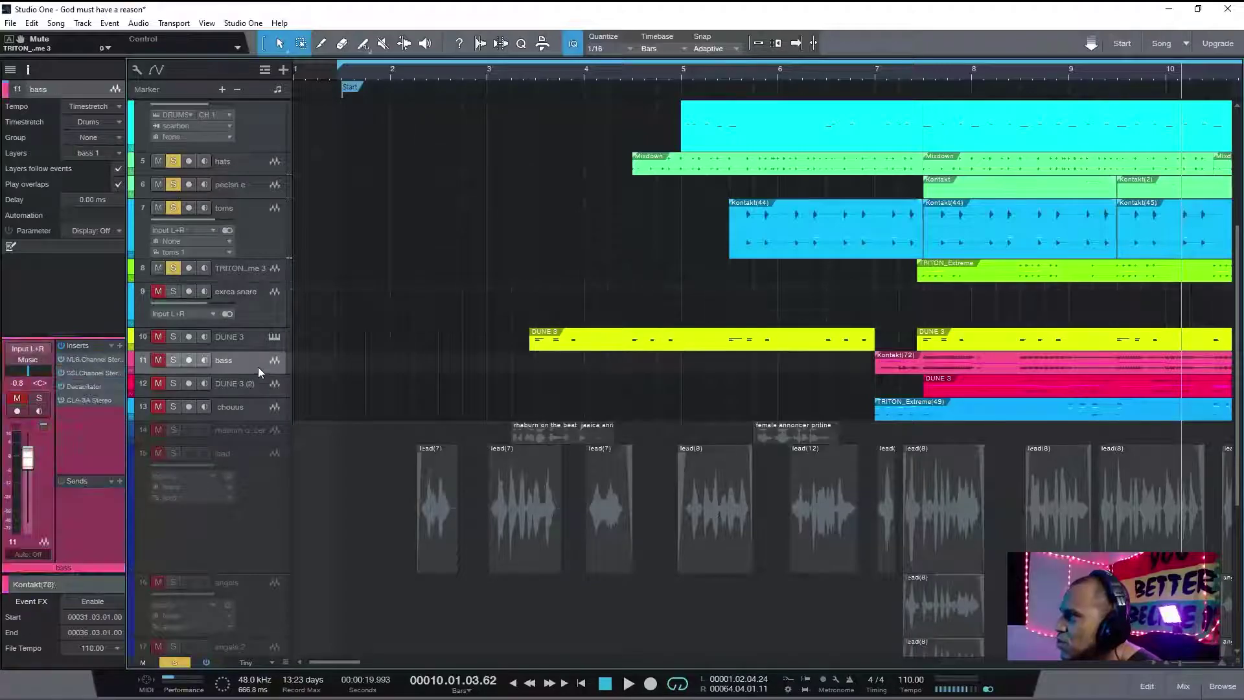
{"action": "left_click", "coordinate": [158, 360]}
{"action": "left_click", "coordinate": [173, 360]}
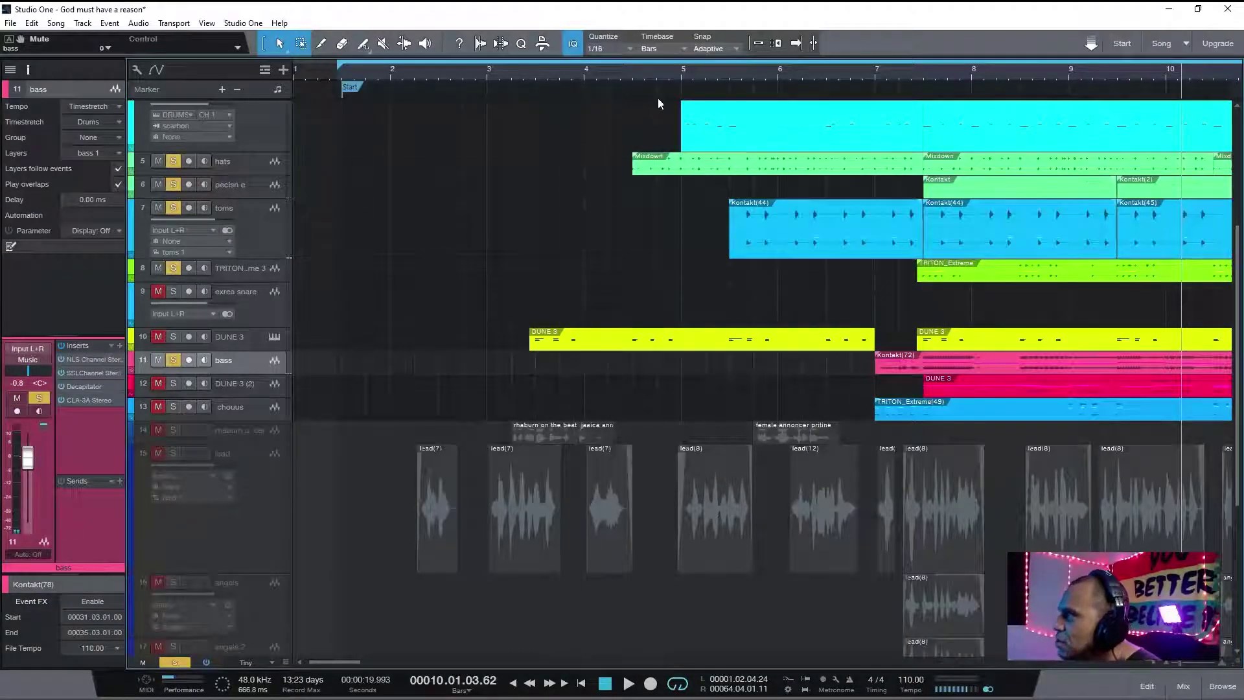
{"action": "left_click", "coordinate": [667, 76]}
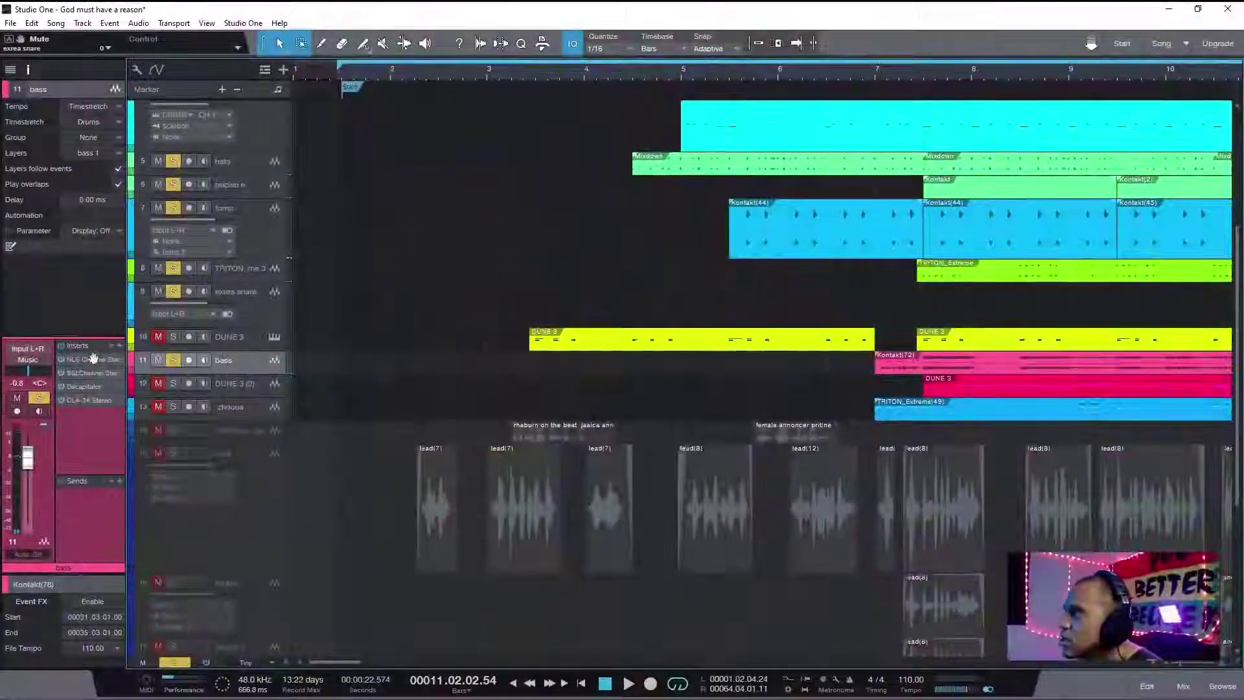
- Open the bass track's NLS Channel Stereo and SSLChannel Stereo inserts and arrange their windows side by side
{"action": "left_click", "coordinate": [80, 360]}
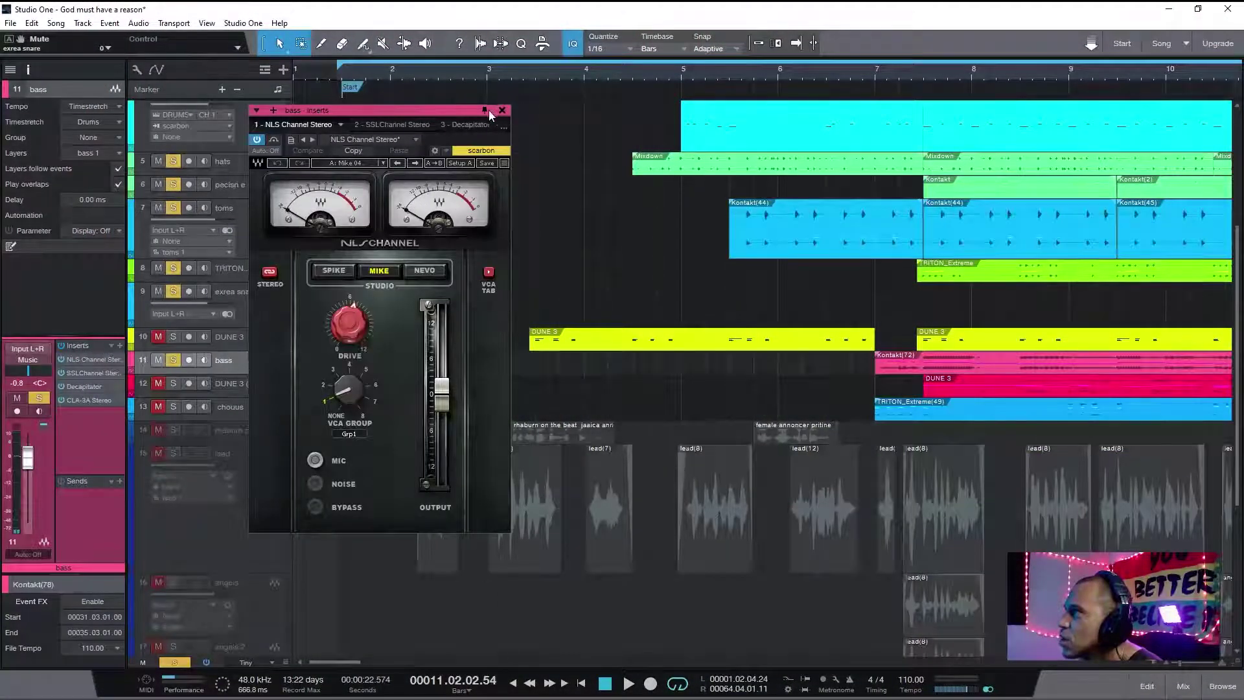
{"action": "left_click_drag", "start_coordinate": [484, 112], "coordinate": [693, 83]}
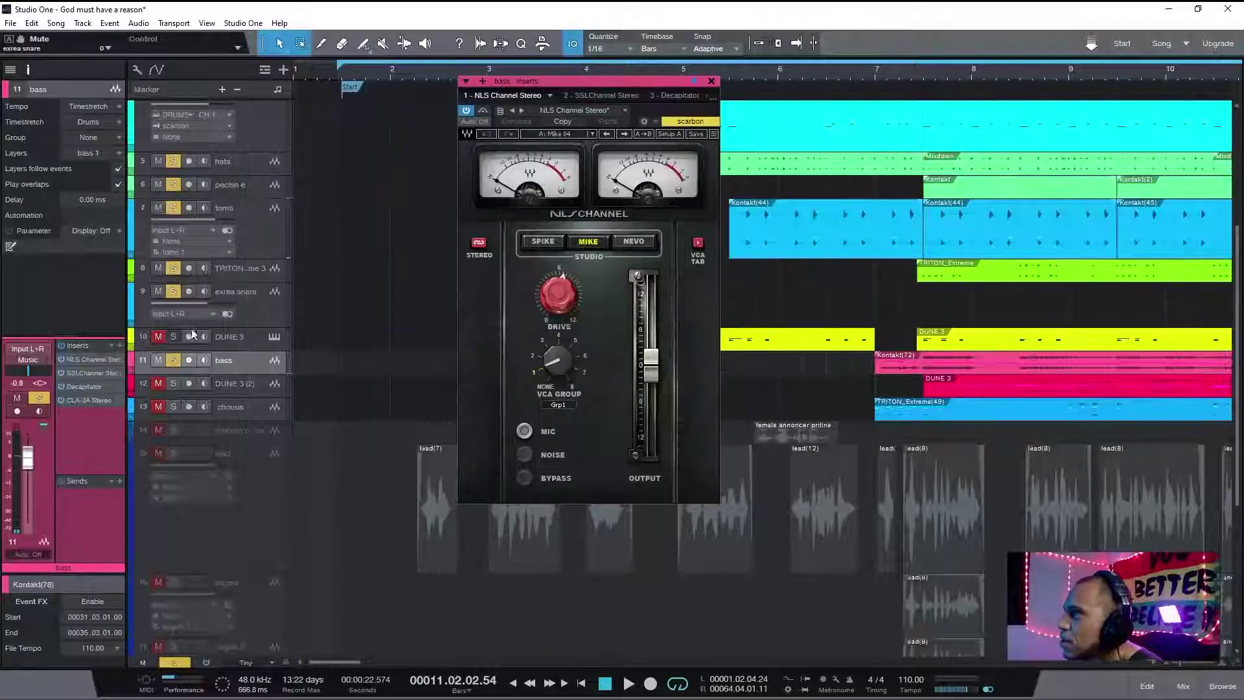
{"action": "left_click", "coordinate": [73, 374]}
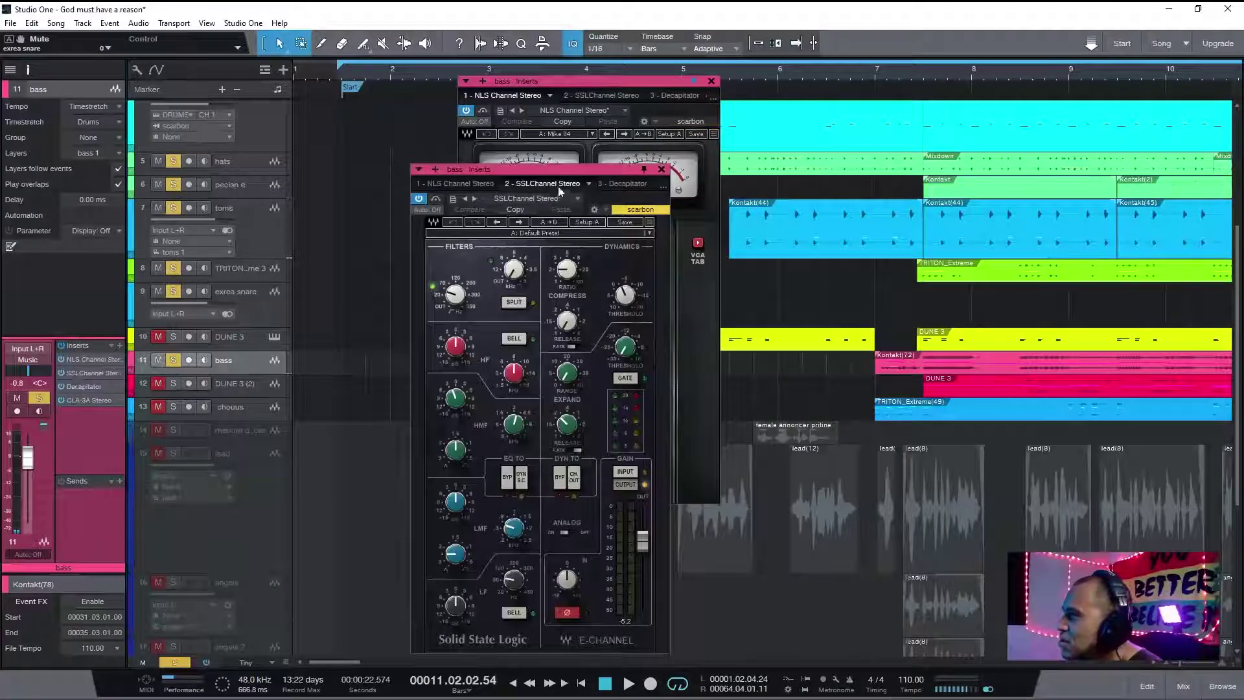
{"action": "left_click_drag", "start_coordinate": [565, 168], "coordinate": [931, 123]}
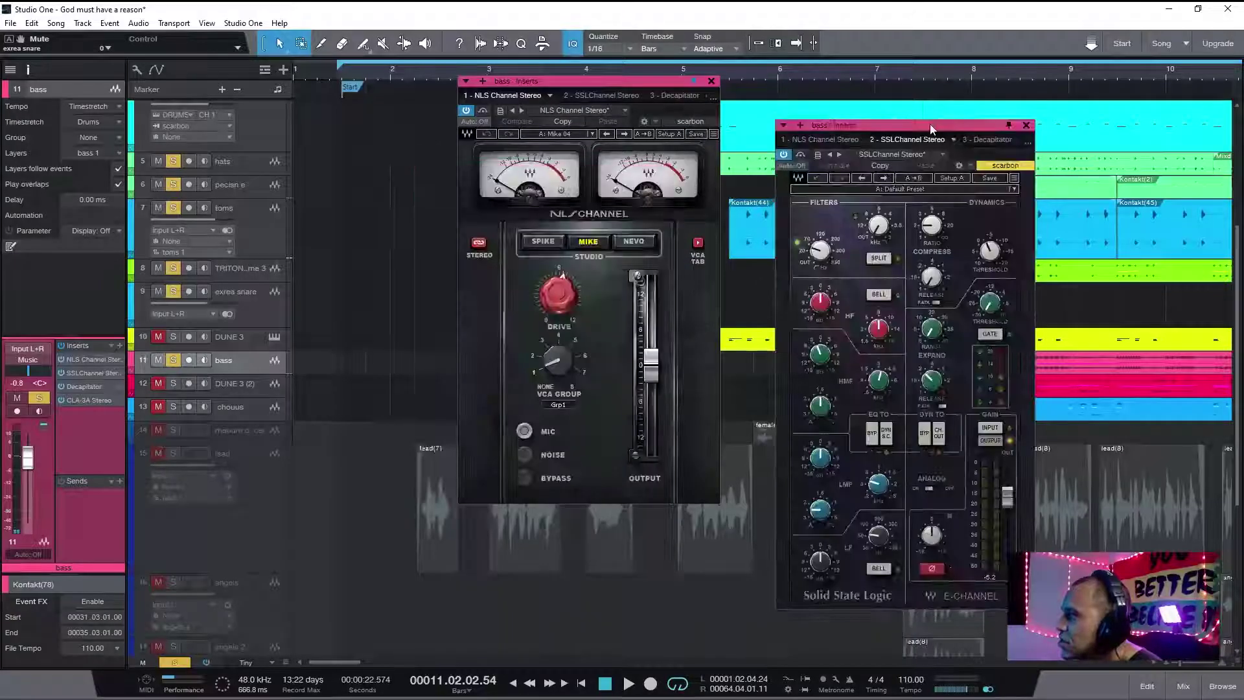
{"action": "left_click_drag", "start_coordinate": [653, 84], "coordinate": [580, 87]}
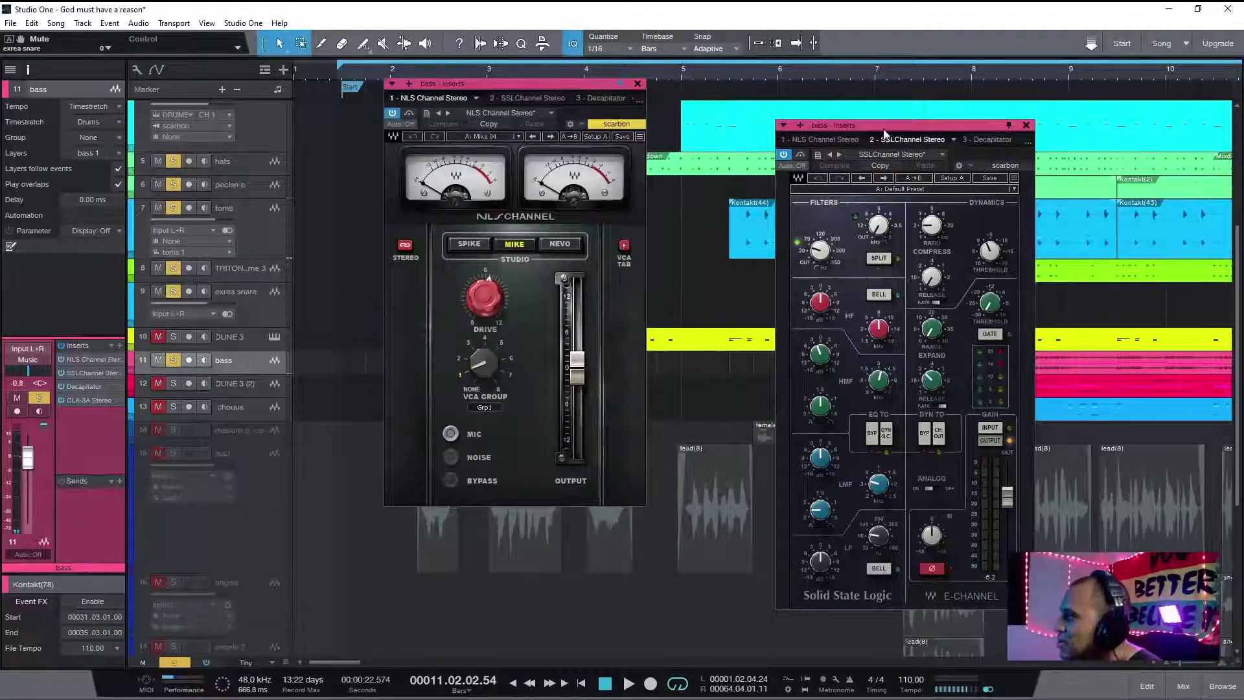
{"action": "left_click_drag", "start_coordinate": [888, 126], "coordinate": [787, 84]}
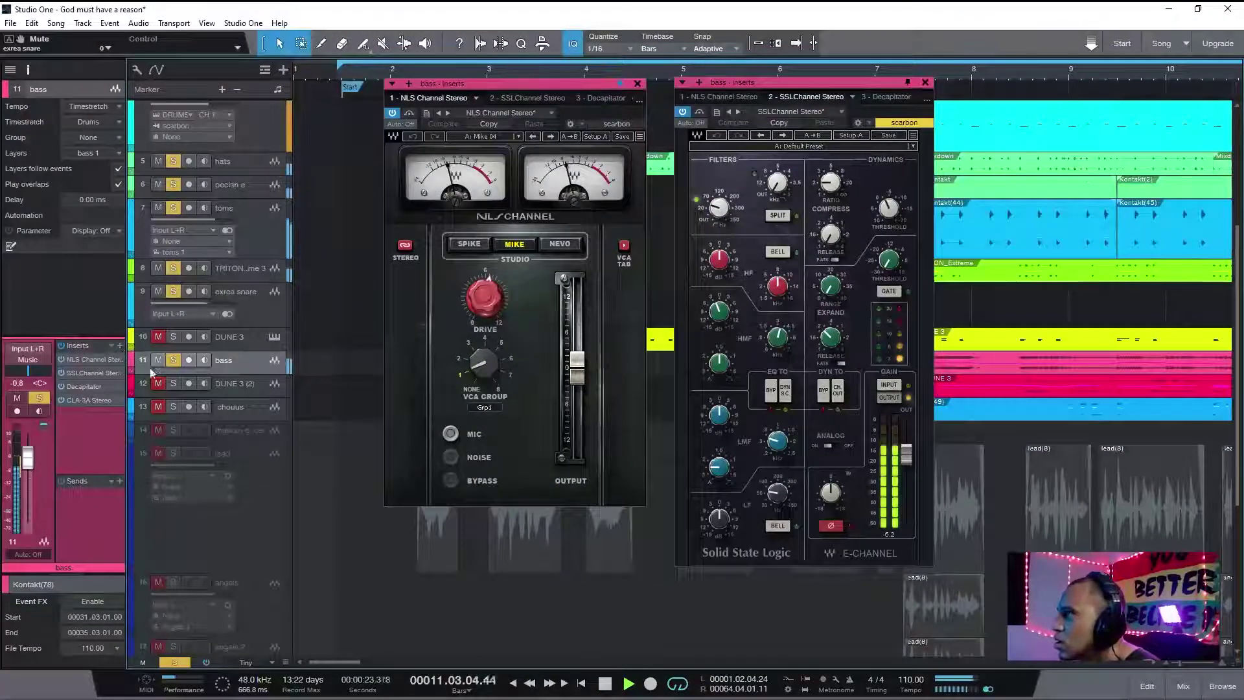
- Mute the exrea snare, TRITON_Extreme 3, toms, pecisn e, DRUMS and TRITON_Extreme tracks, stopping playback along the way
{"action": "left_click", "coordinate": [158, 292]}
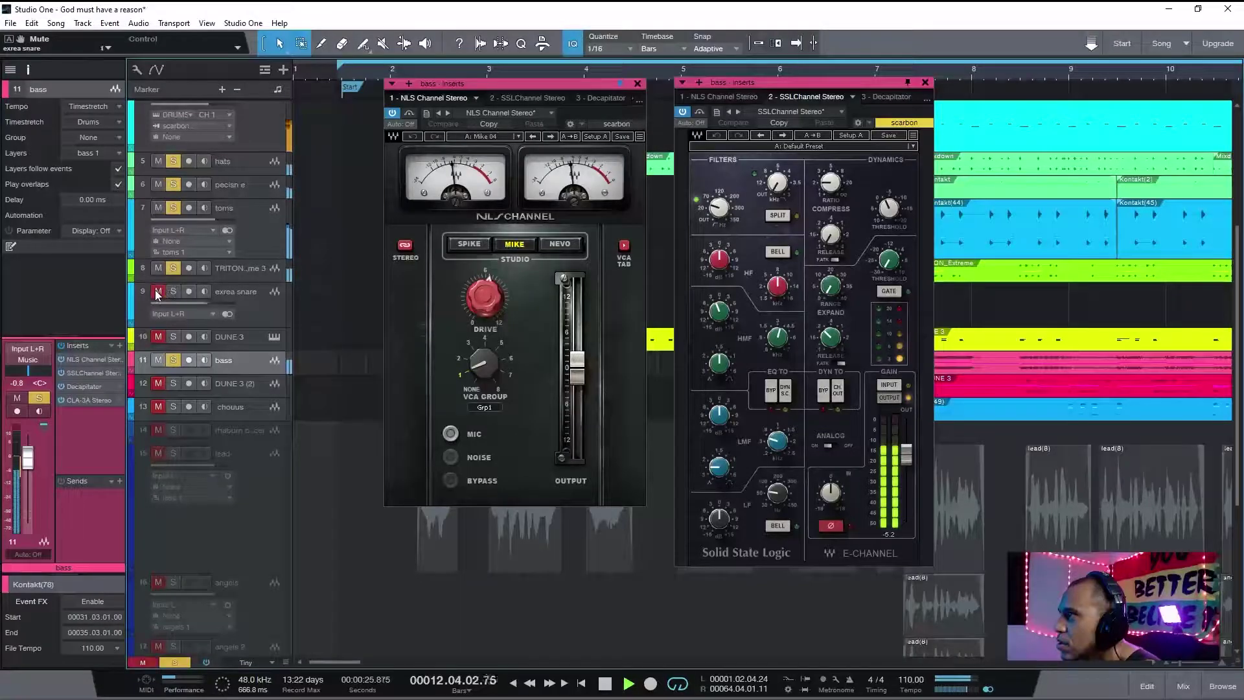
{"action": "left_click", "coordinate": [159, 208]}
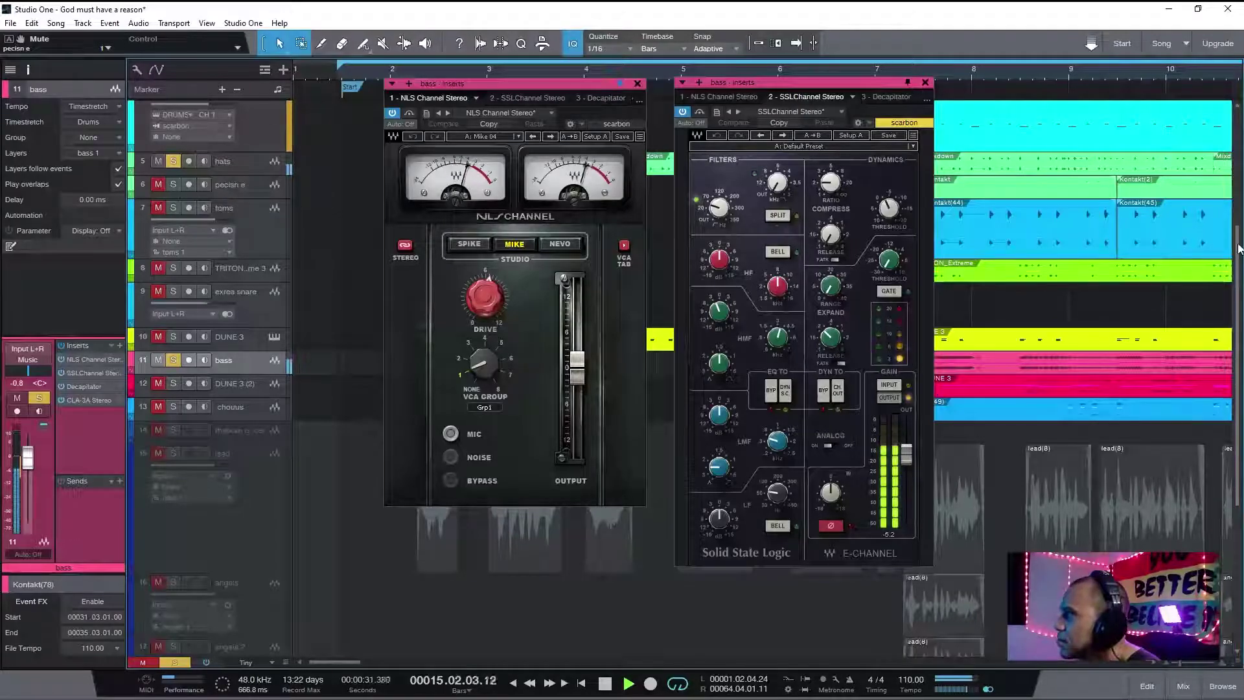
{"action": "scroll", "coordinate": [1239, 220], "scroll_direction": "up", "scroll_amount": 1}
{"action": "scroll", "coordinate": [1239, 221], "scroll_direction": "up", "scroll_amount": 2}
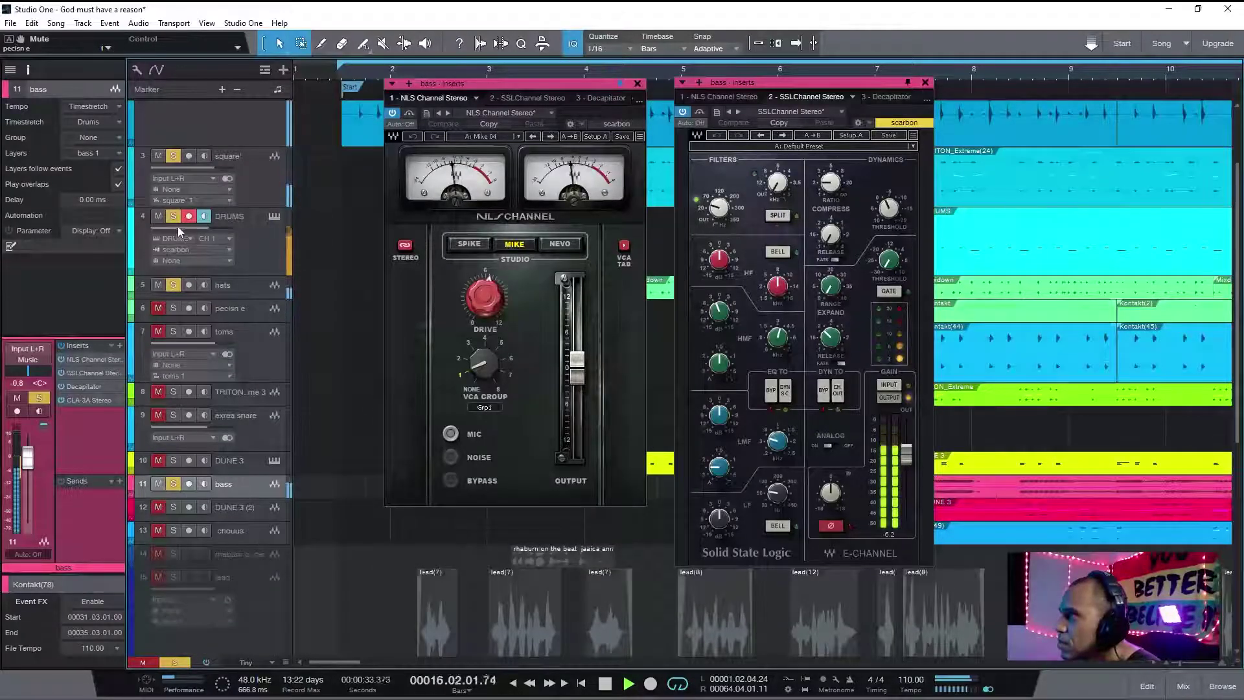
{"action": "left_click", "coordinate": [159, 216]}
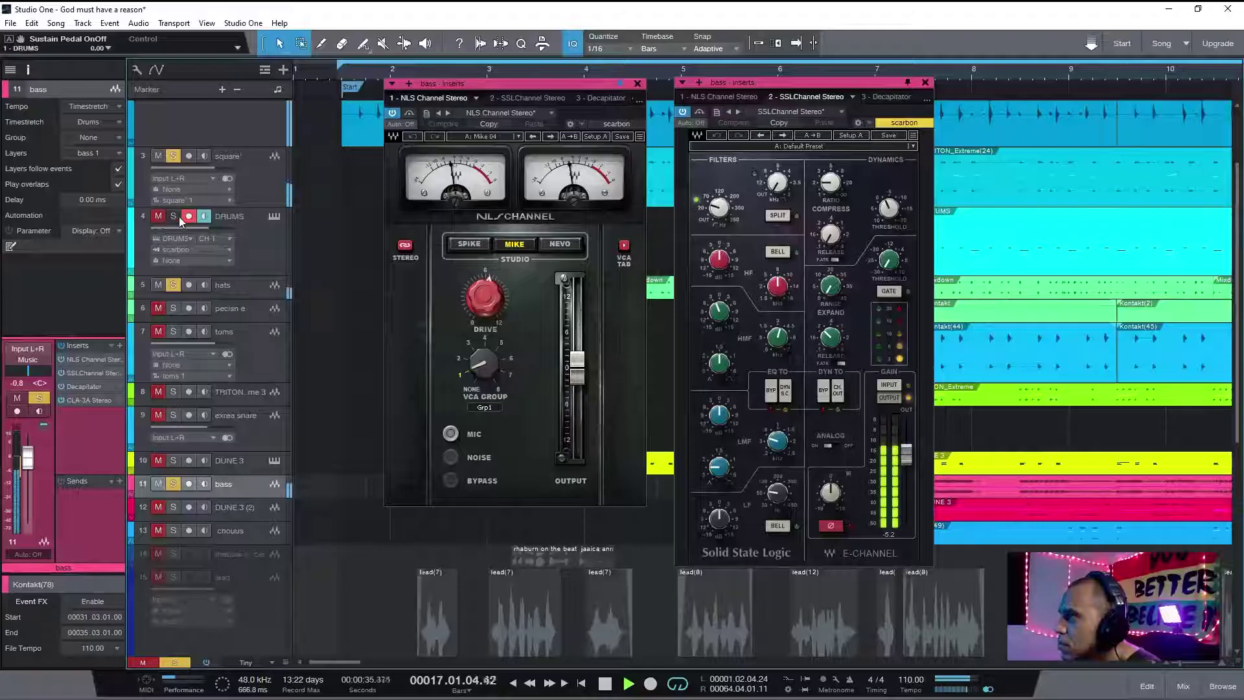
{"action": "key", "text": "space"}
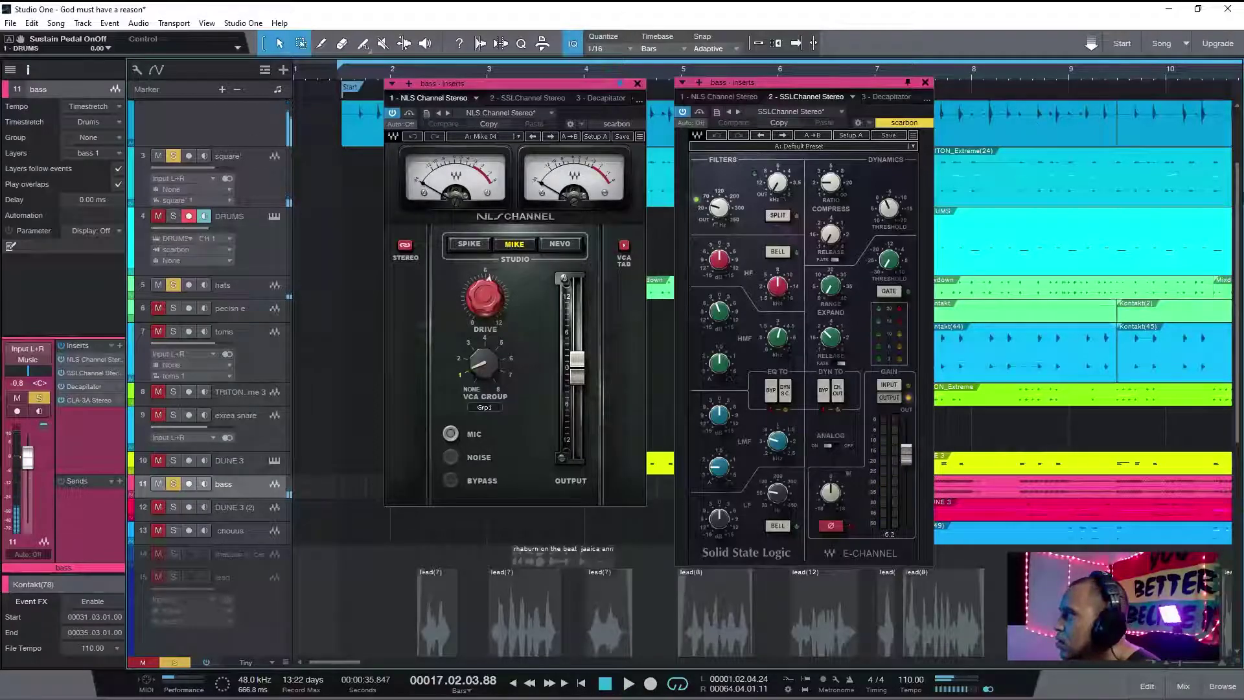
{"action": "scroll", "coordinate": [1239, 128], "scroll_direction": "up", "scroll_amount": 2}
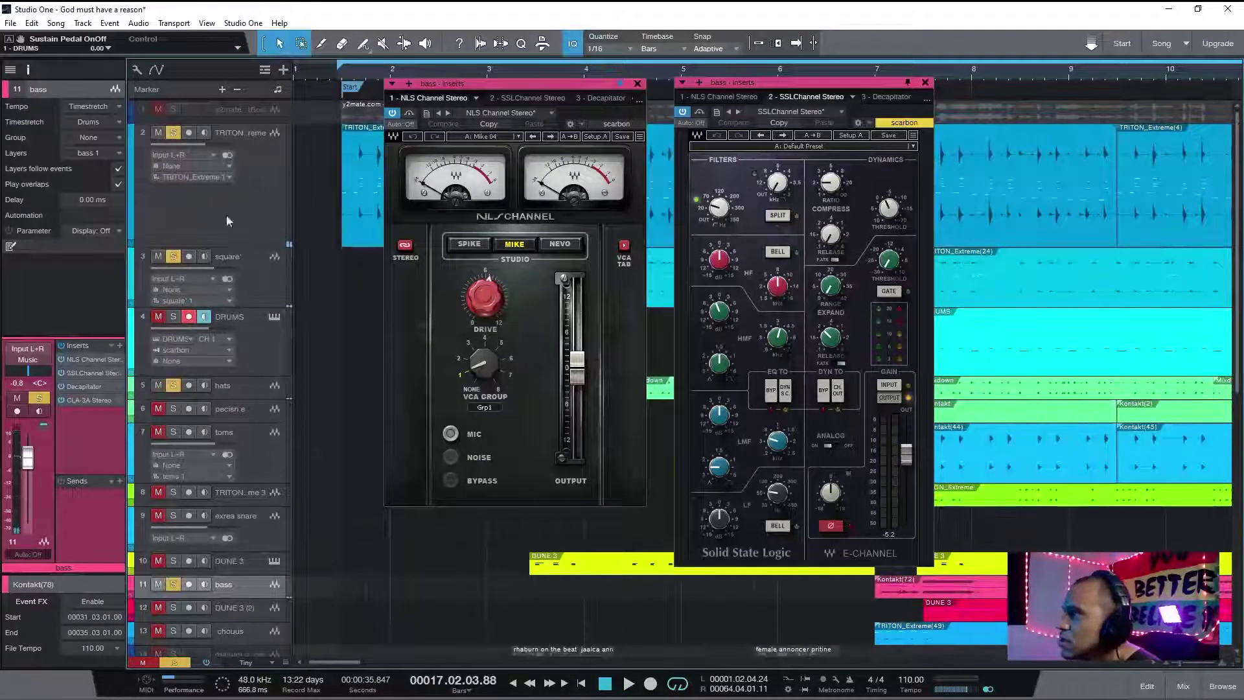
{"action": "left_click", "coordinate": [157, 131]}
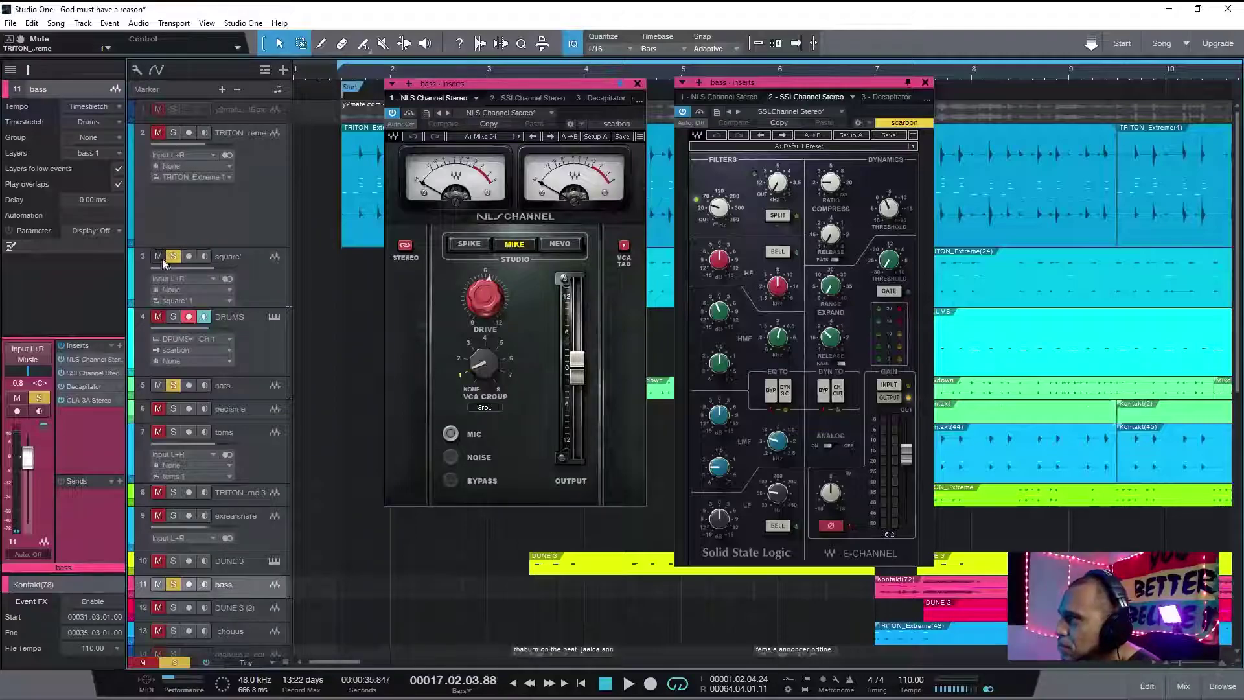
- Mute the square track and enlarge the bass track to show its waveform
{"action": "scroll", "coordinate": [1239, 179], "scroll_direction": "down", "scroll_amount": 5}
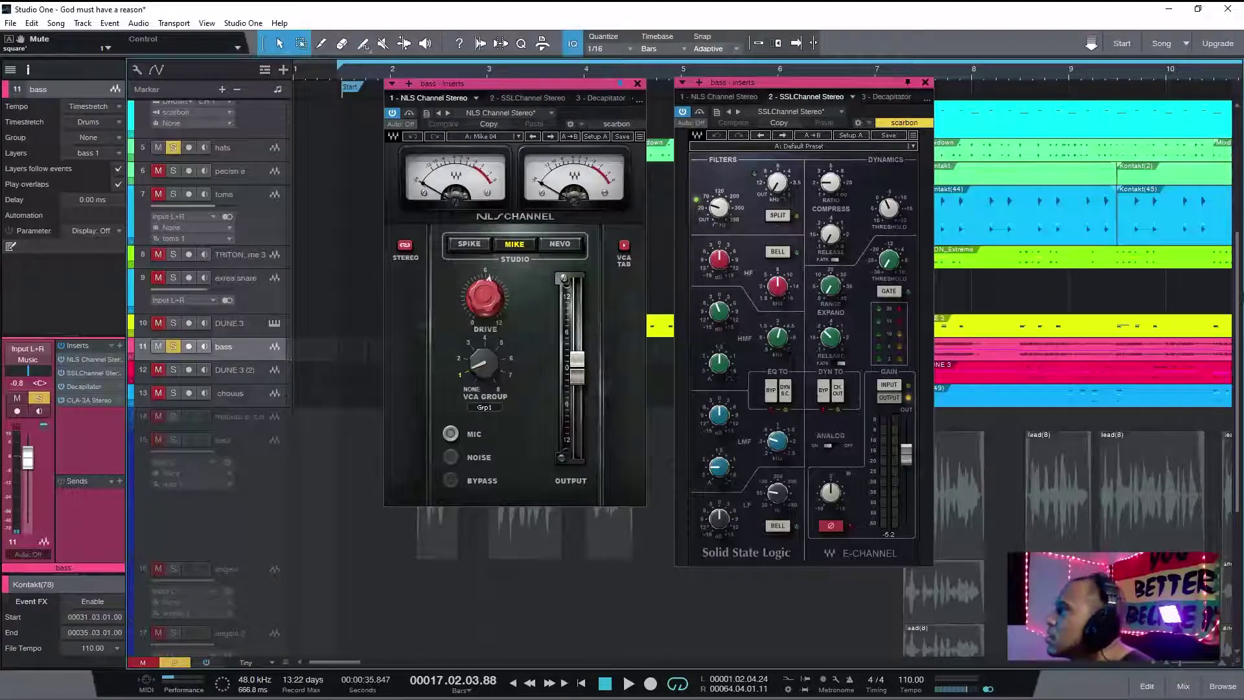
{"action": "mouse_move", "coordinate": [1239, 299]}
{"action": "left_mouse_down"}
{"action": "mouse_move", "coordinate": [1240, 241]}
{"action": "mouse_move", "coordinate": [1240, 300]}
{"action": "left_mouse_up"}
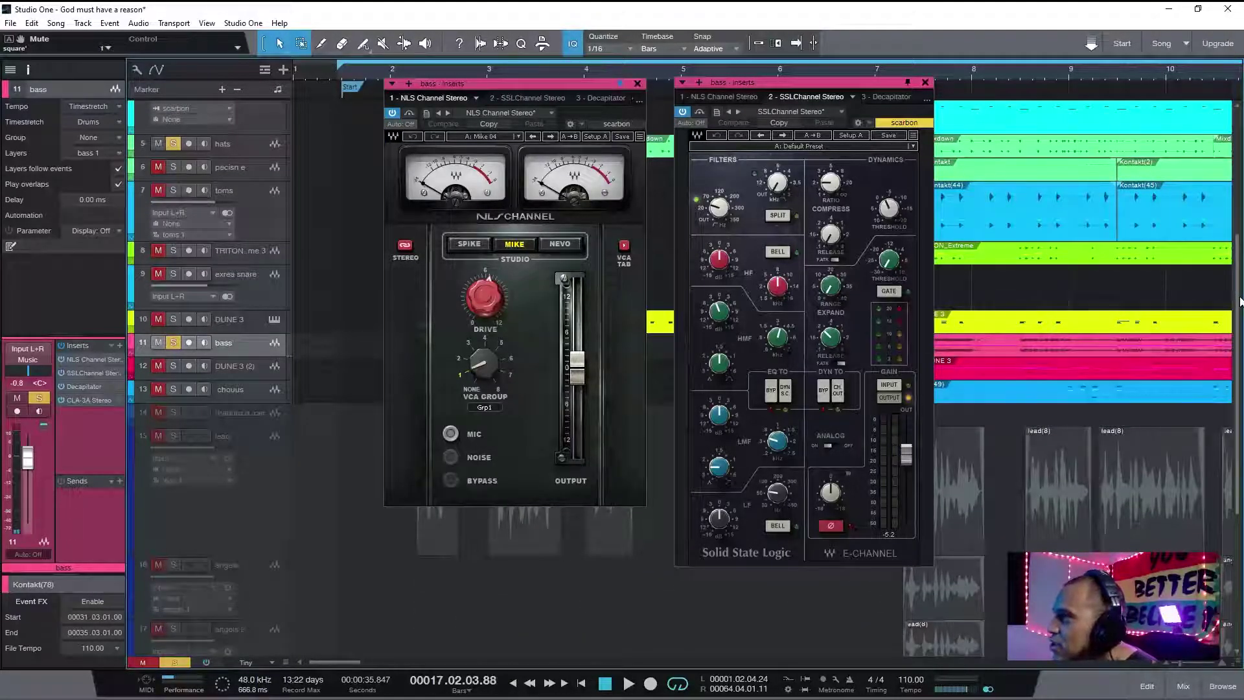
{"action": "mouse_move", "coordinate": [1240, 300]}
{"action": "left_mouse_down"}
{"action": "mouse_move", "coordinate": [1239, 252]}
{"action": "mouse_move", "coordinate": [1239, 276]}
{"action": "left_mouse_up"}
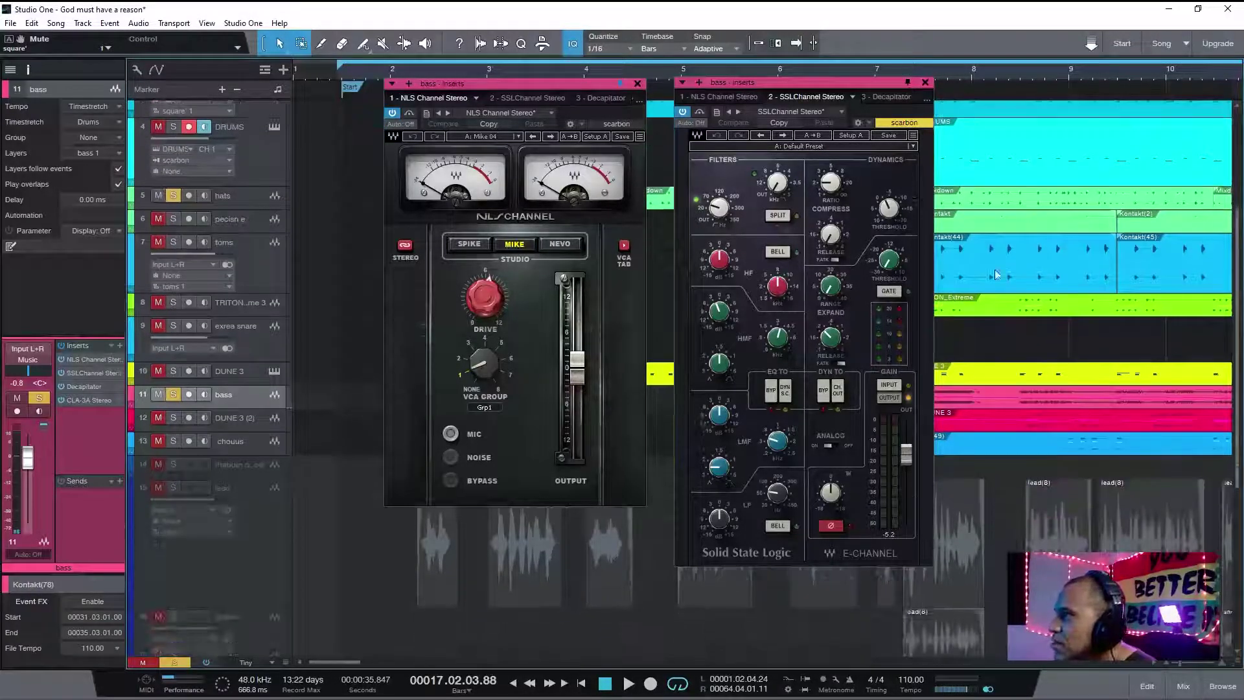
{"action": "double_click", "coordinate": [258, 409]}
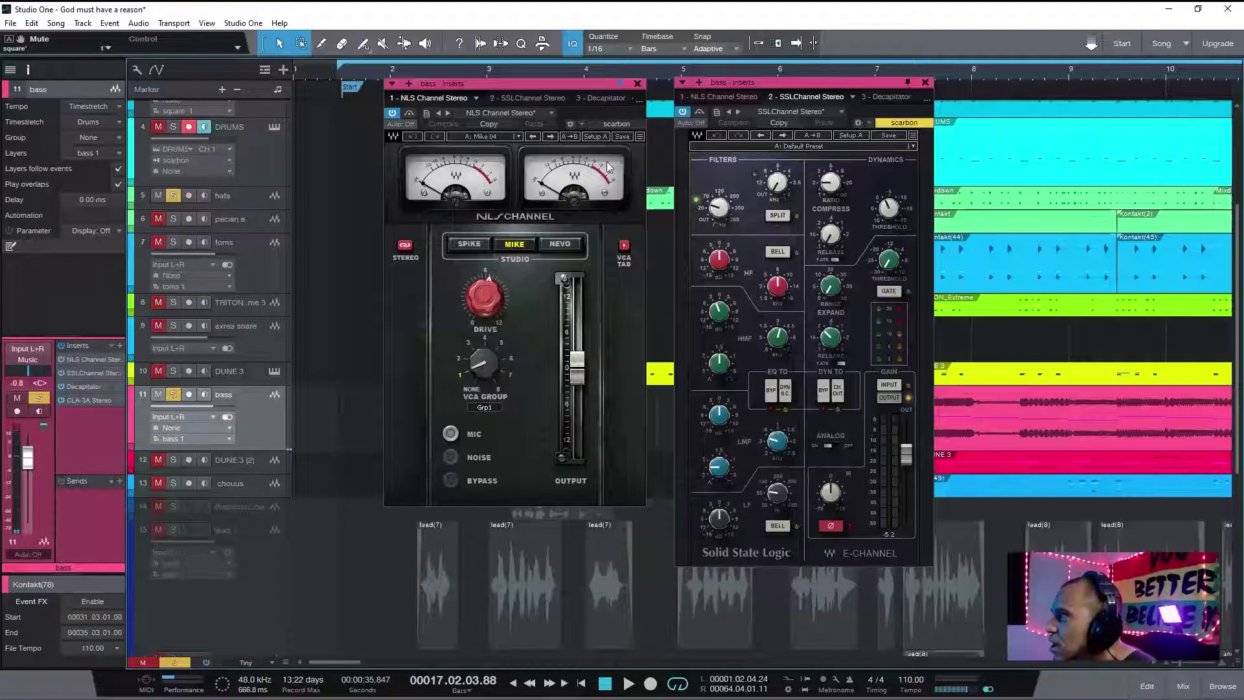
- Bypass all bass inserts during playback, move the SSLChannel window aside, and re-enable only the NLS Channel insert
{"action": "left_click", "coordinate": [60, 349]}
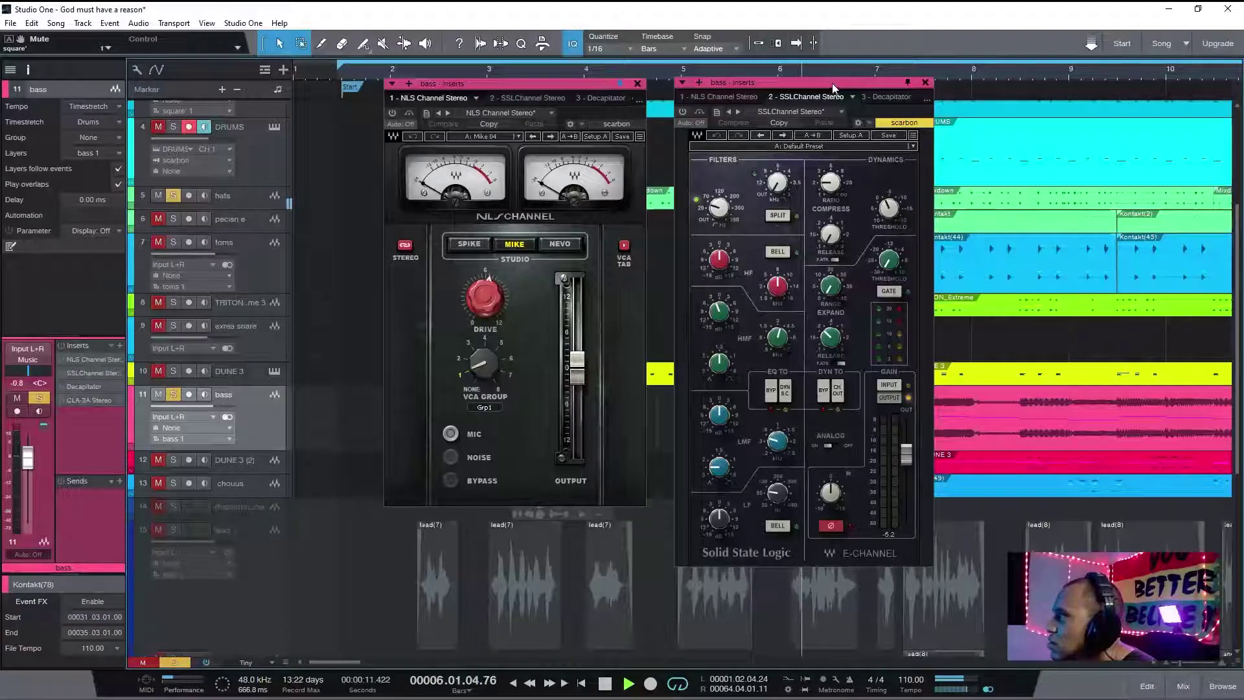
{"action": "left_click_drag", "start_coordinate": [834, 88], "coordinate": [918, 75]}
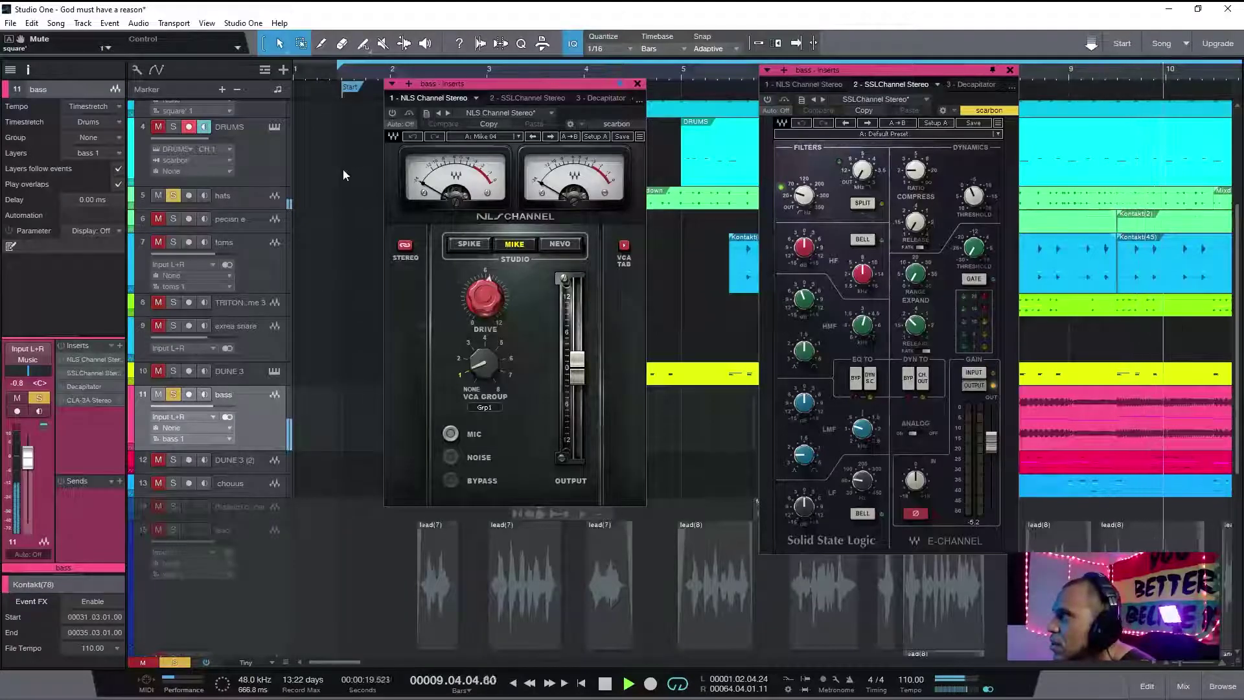
{"action": "left_click", "coordinate": [61, 360]}
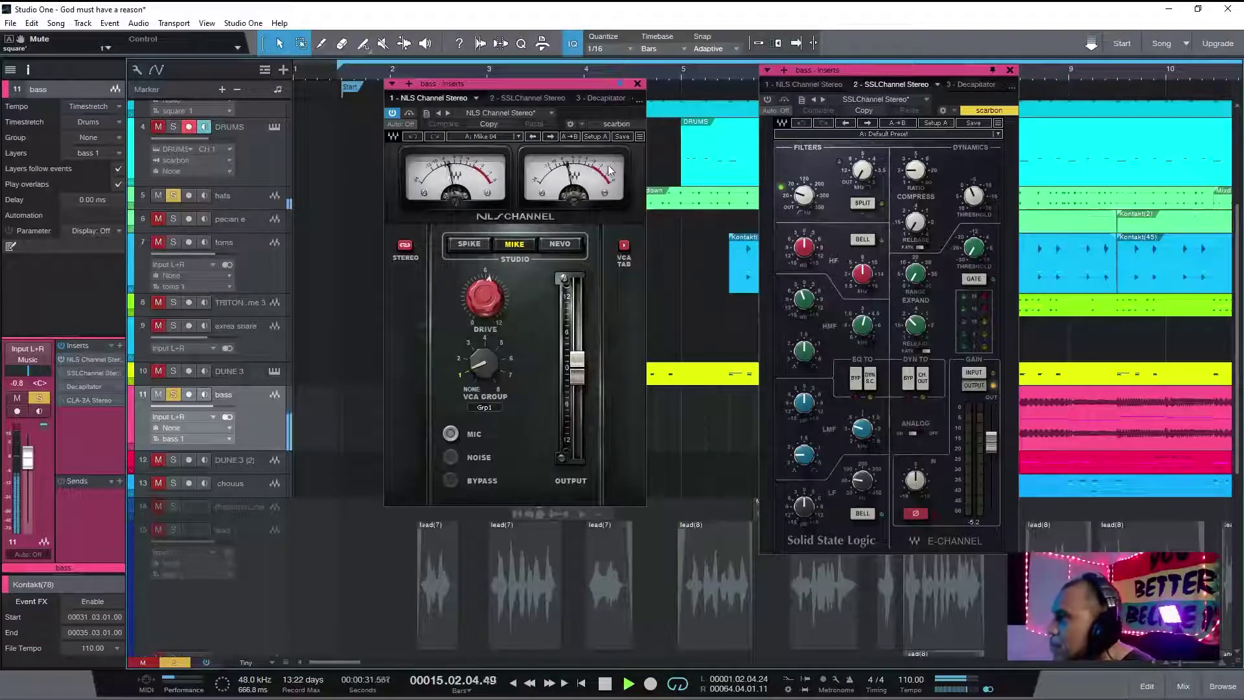
- Enable the bass SSLChannel insert, nudge its high-pass filter and compare it against bypass during playback
{"action": "key", "text": "space"}
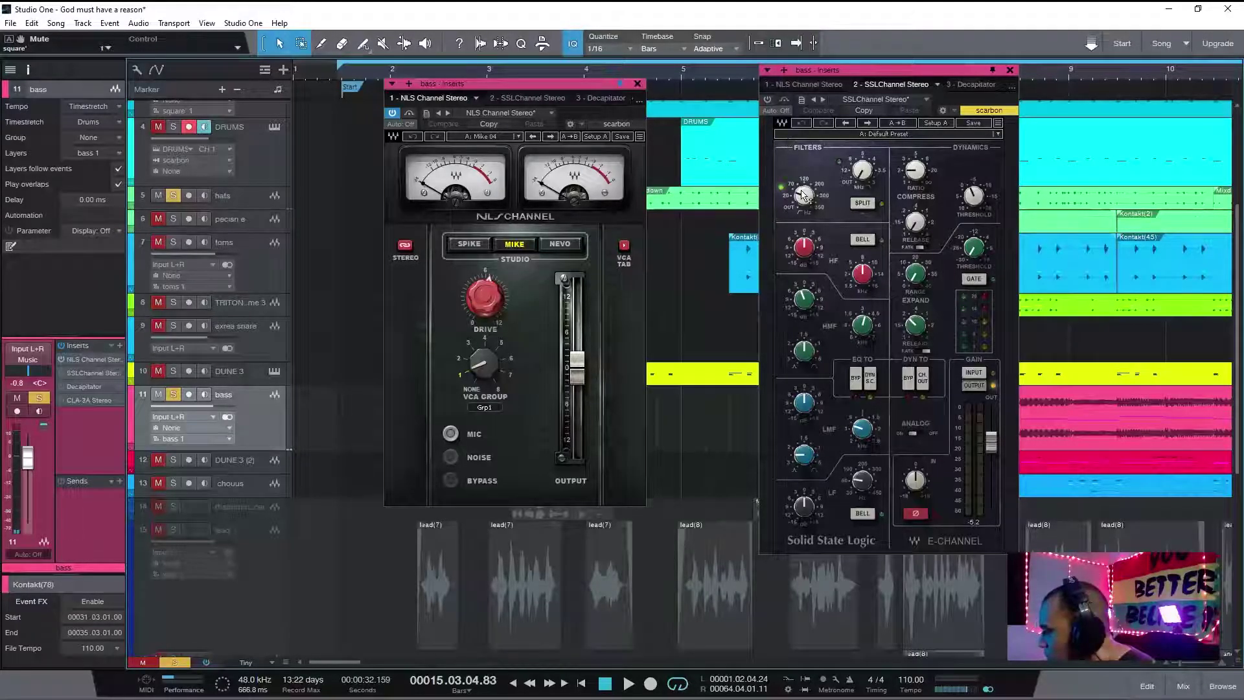
{"action": "left_click_drag", "start_coordinate": [804, 194], "coordinate": [803, 192]}
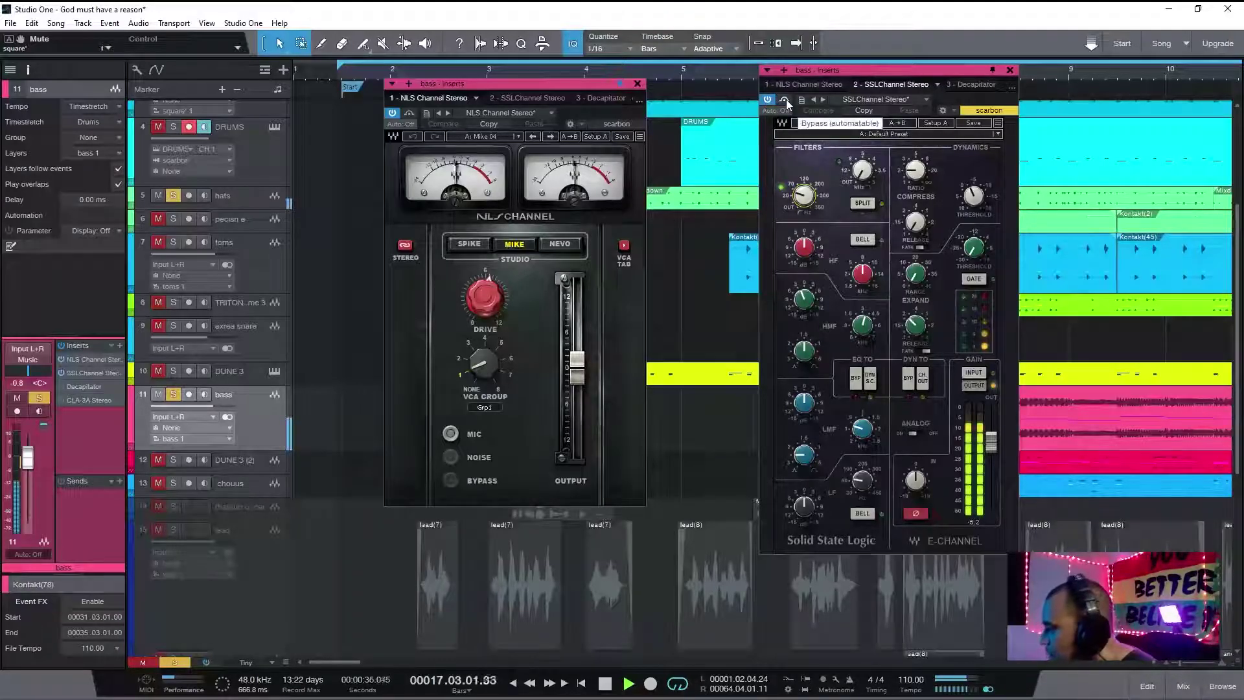
{"action": "left_click", "coordinate": [787, 100]}
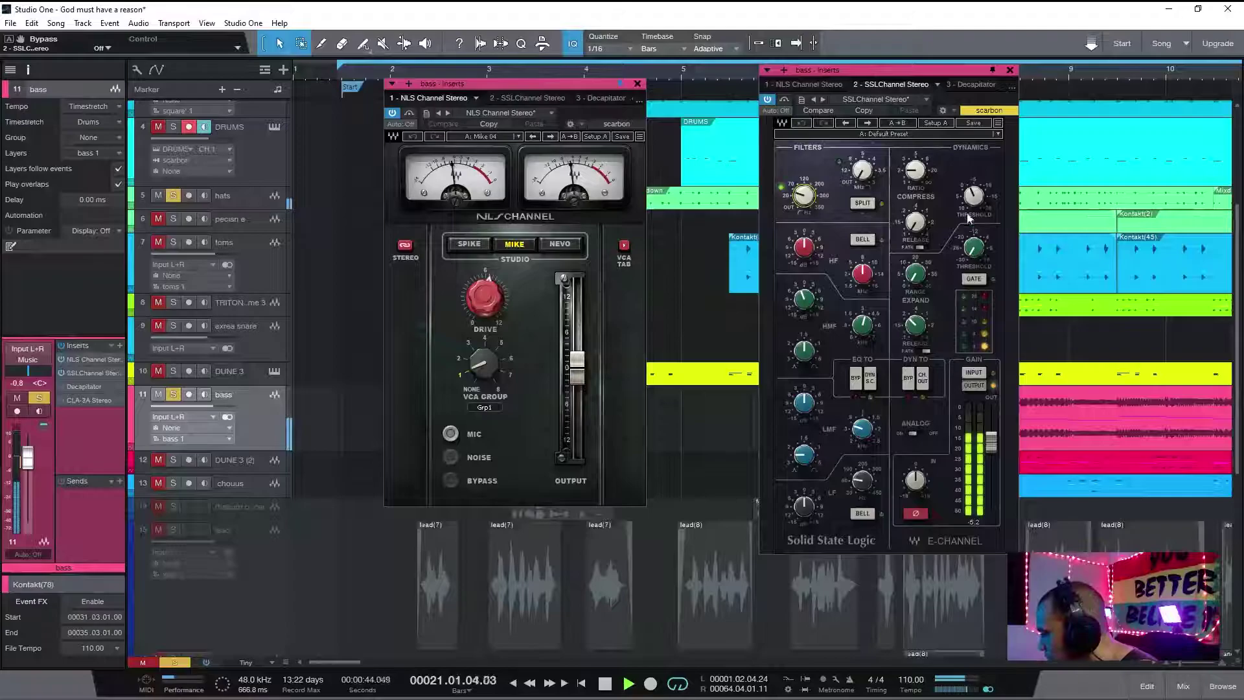
{"action": "key", "text": "space"}
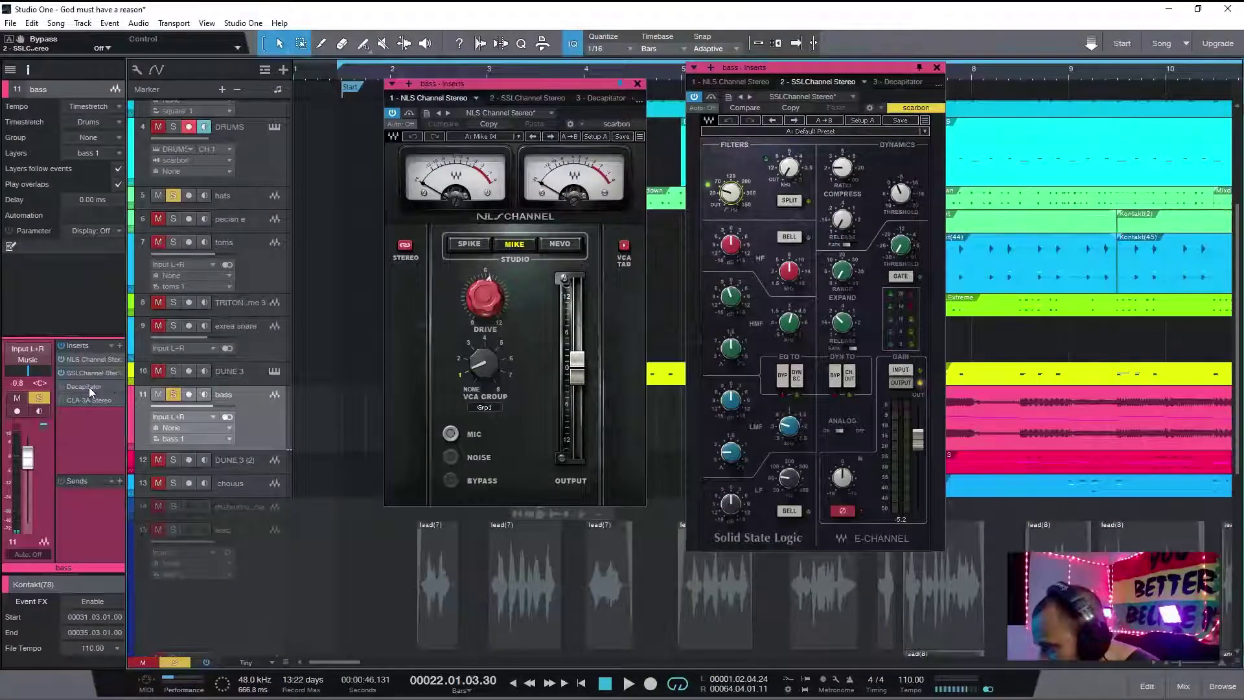
- Open the bass track's Decapitator insert and place its window over the arrangement beside the track list
{"action": "left_click", "coordinate": [88, 387]}
{"action": "left_click_drag", "start_coordinate": [939, 72], "coordinate": [706, 95]}
{"action": "left_click_drag", "start_coordinate": [547, 120], "coordinate": [547, 121]}
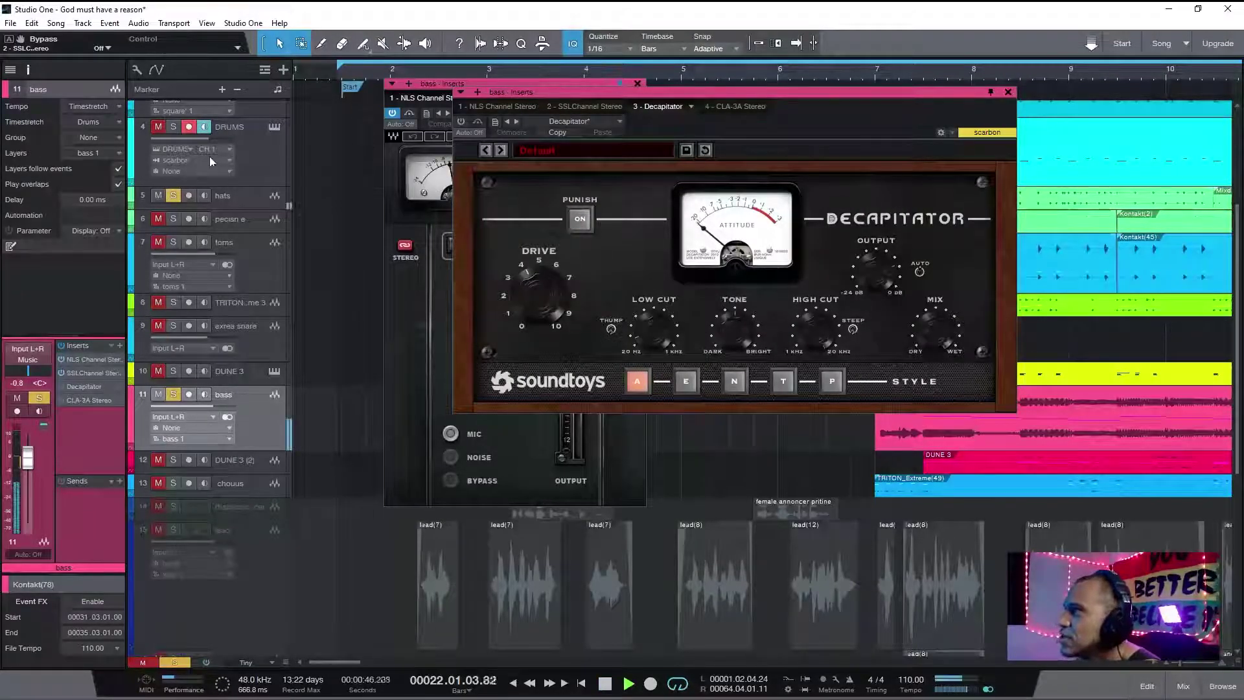
- Unmute and solo the DRUMS track during playback, and briefly toggle the mute on pecian e
{"action": "left_click", "coordinate": [158, 126]}
{"action": "left_click", "coordinate": [173, 126]}
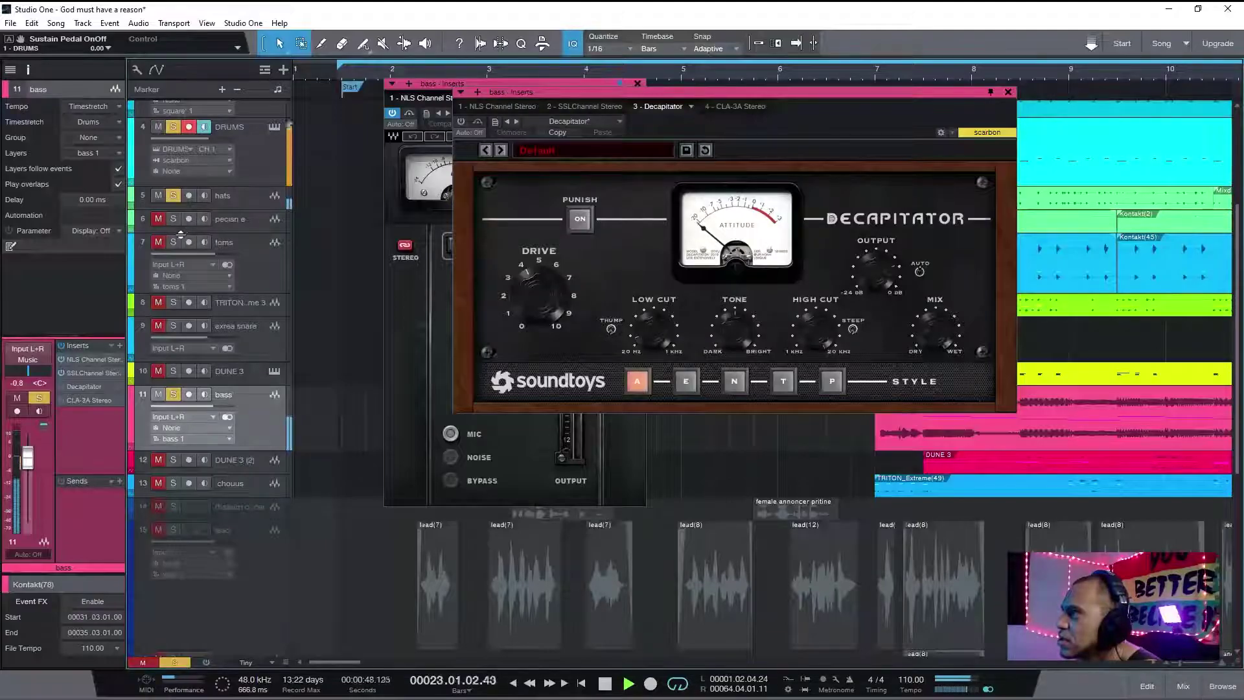
{"action": "left_click", "coordinate": [158, 219]}
{"action": "left_click", "coordinate": [173, 219]}
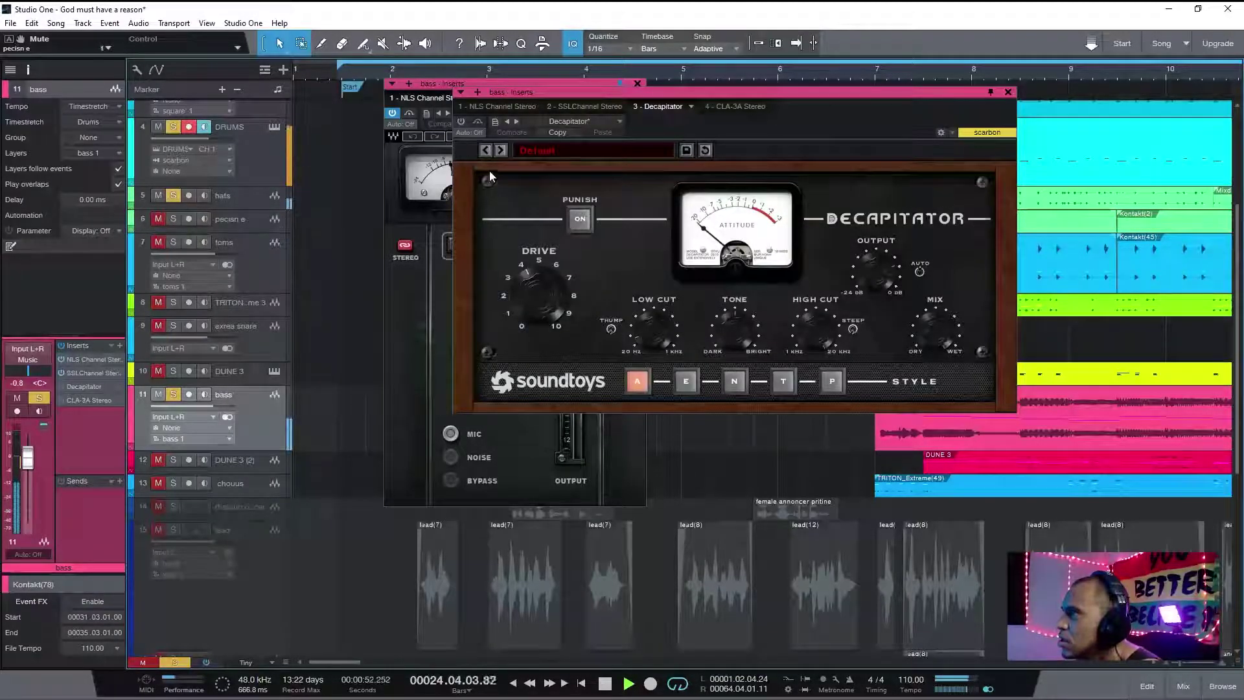
- Enable the bass Decapitator, compare it with bypass on and off, and open the CLA-3A Stereo insert
{"action": "left_click", "coordinate": [462, 121]}
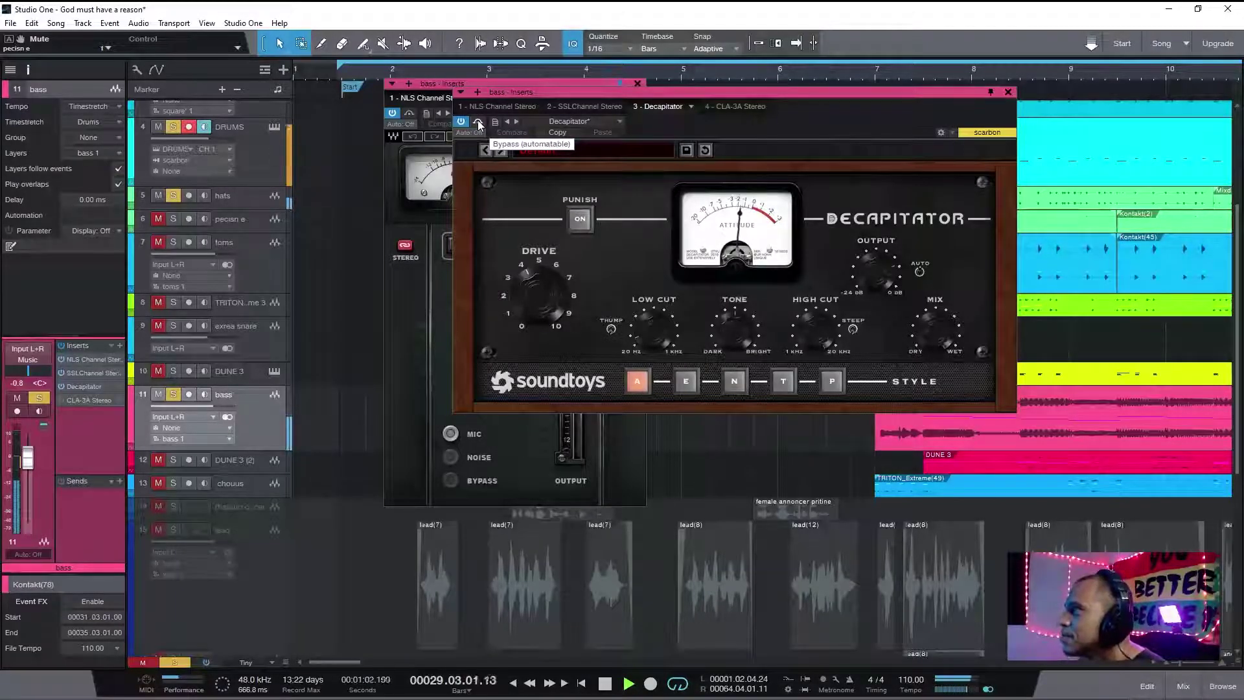
{"action": "left_click", "coordinate": [478, 122]}
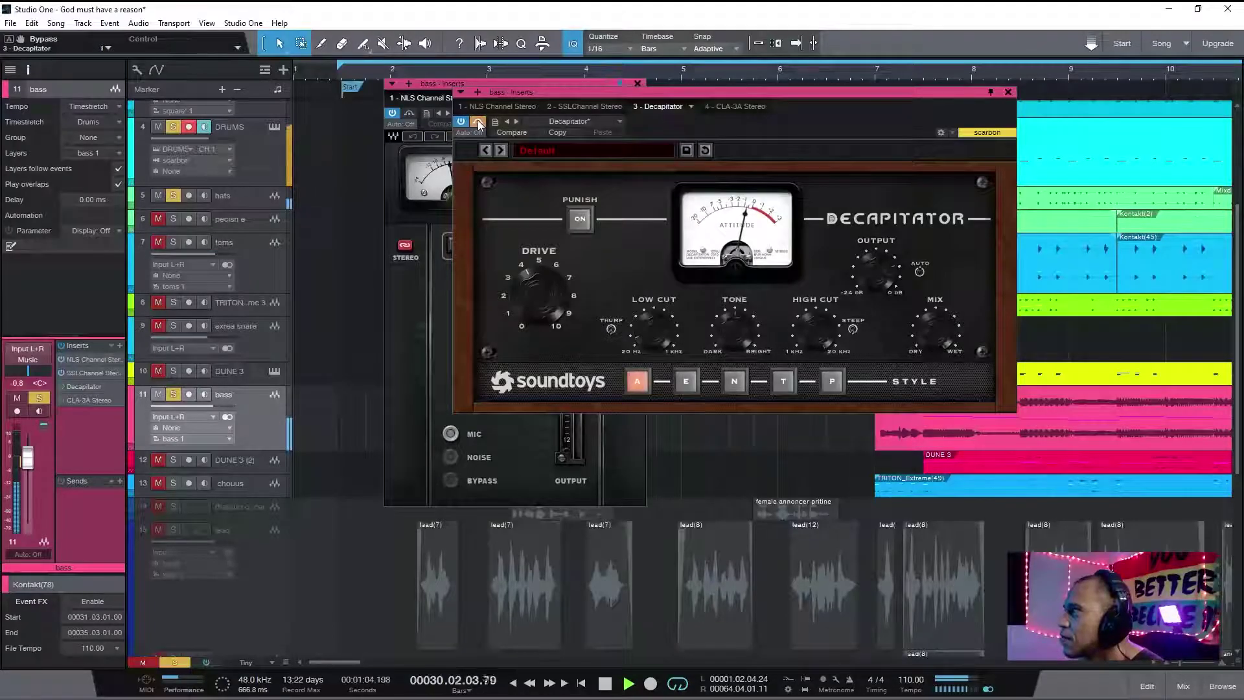
{"action": "left_click", "coordinate": [478, 122]}
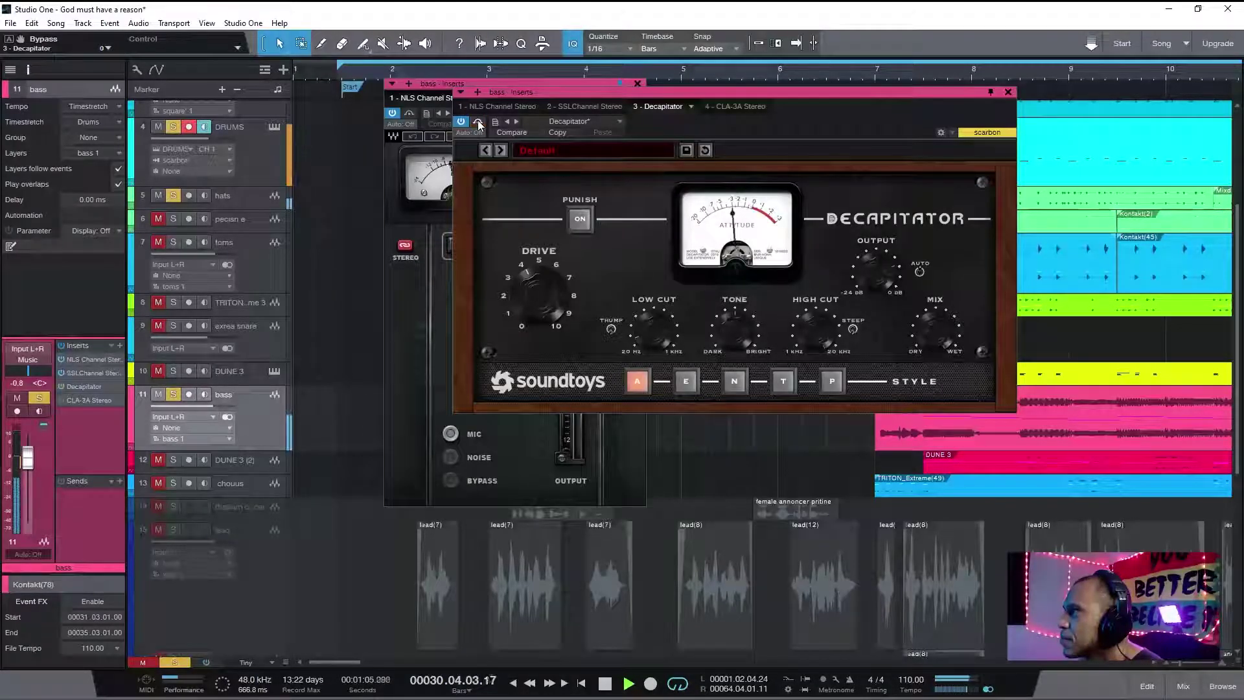
{"action": "left_click", "coordinate": [82, 401]}
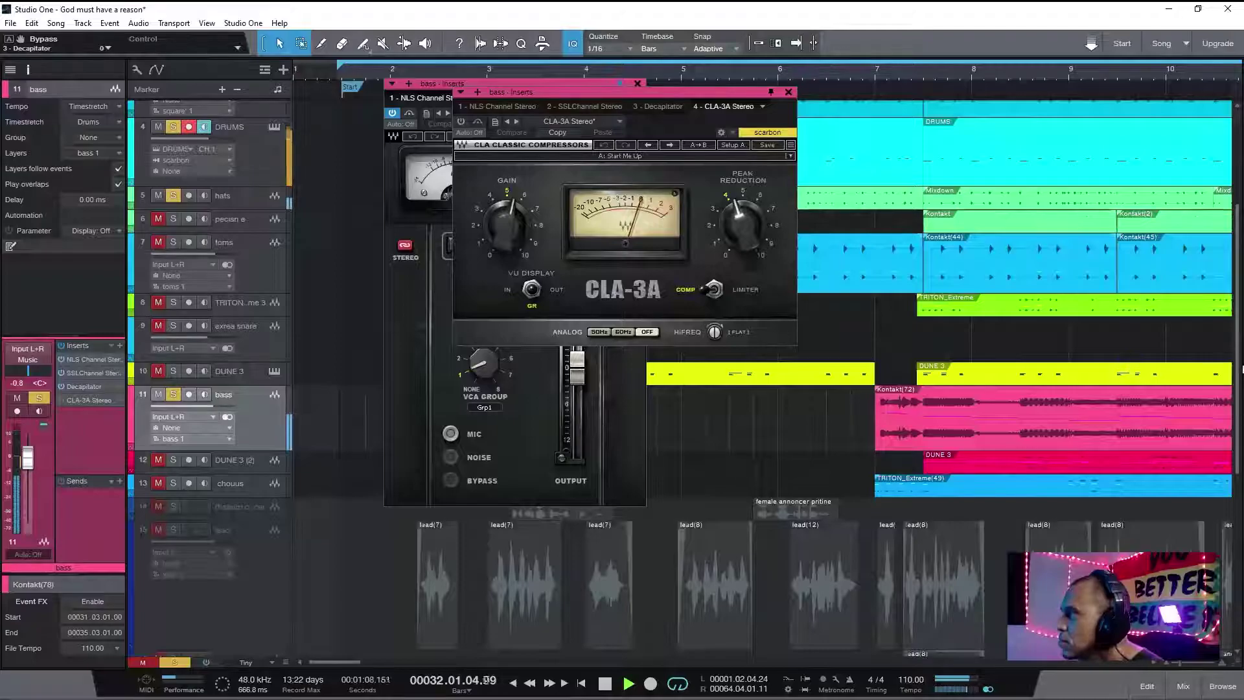
- Unmute and solo the TRITON_Extreme and square tracks while playback continues
{"action": "scroll", "coordinate": [207, 389], "scroll_direction": "up", "scroll_amount": 5}
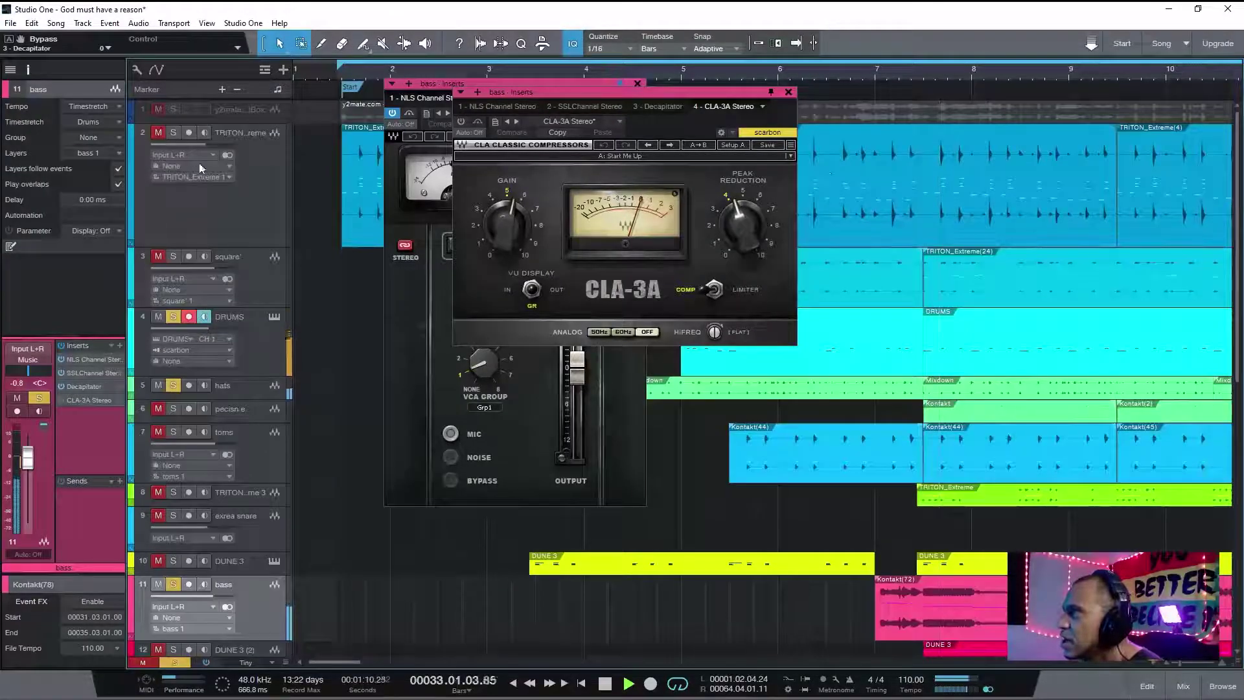
{"action": "left_click", "coordinate": [173, 132]}
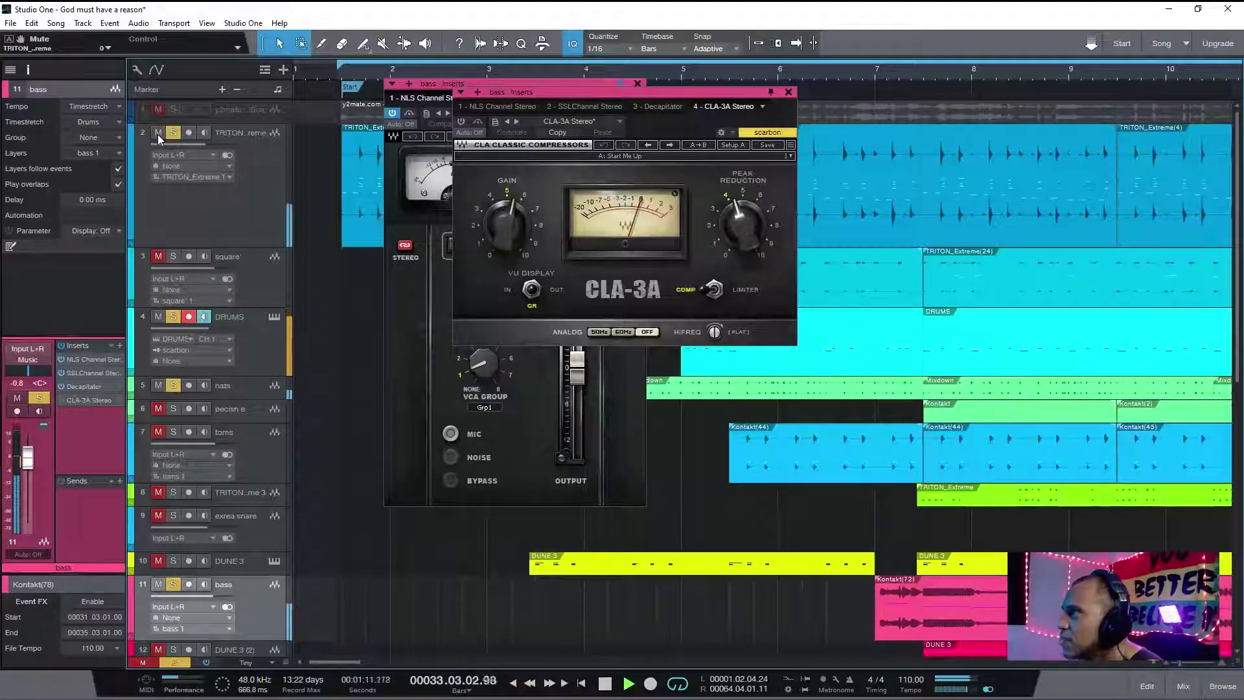
{"action": "left_click", "coordinate": [157, 257]}
{"action": "left_click", "coordinate": [270, 353]}
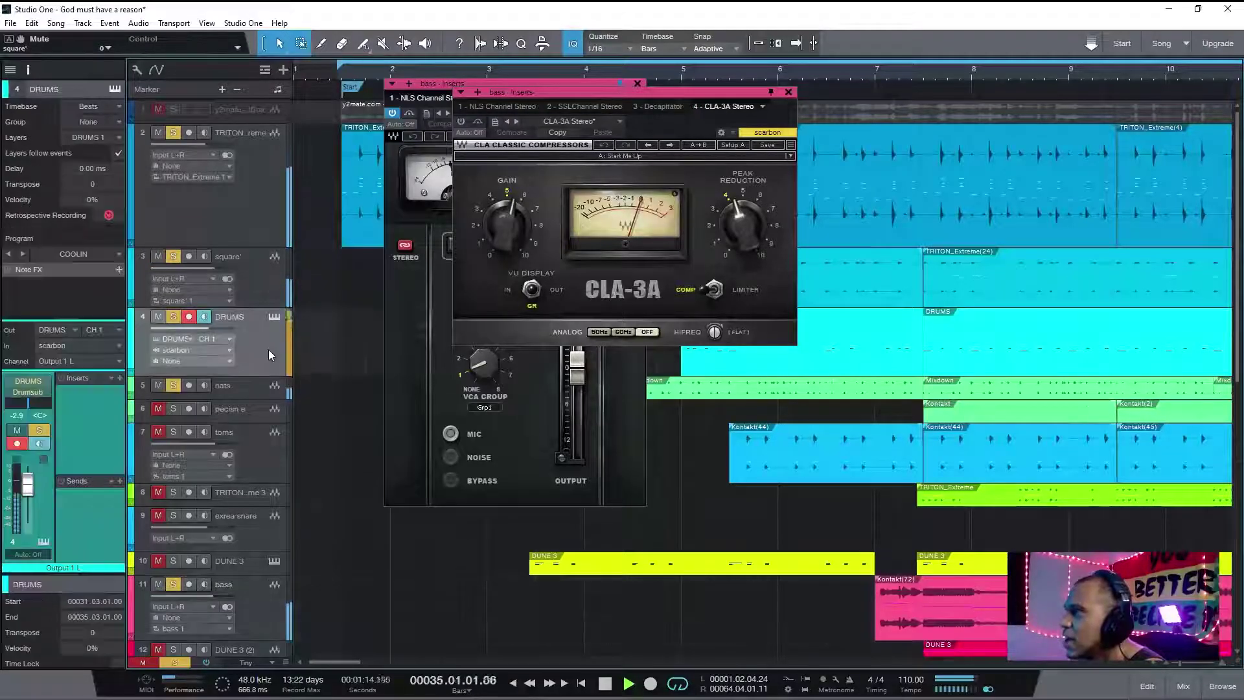
- Unmute and solo the pecian e, toms, TRITON_Extreme 3, exrea snare and DUNE 3 tracks
{"action": "scroll", "coordinate": [269, 354], "scroll_direction": "down", "scroll_amount": 5}
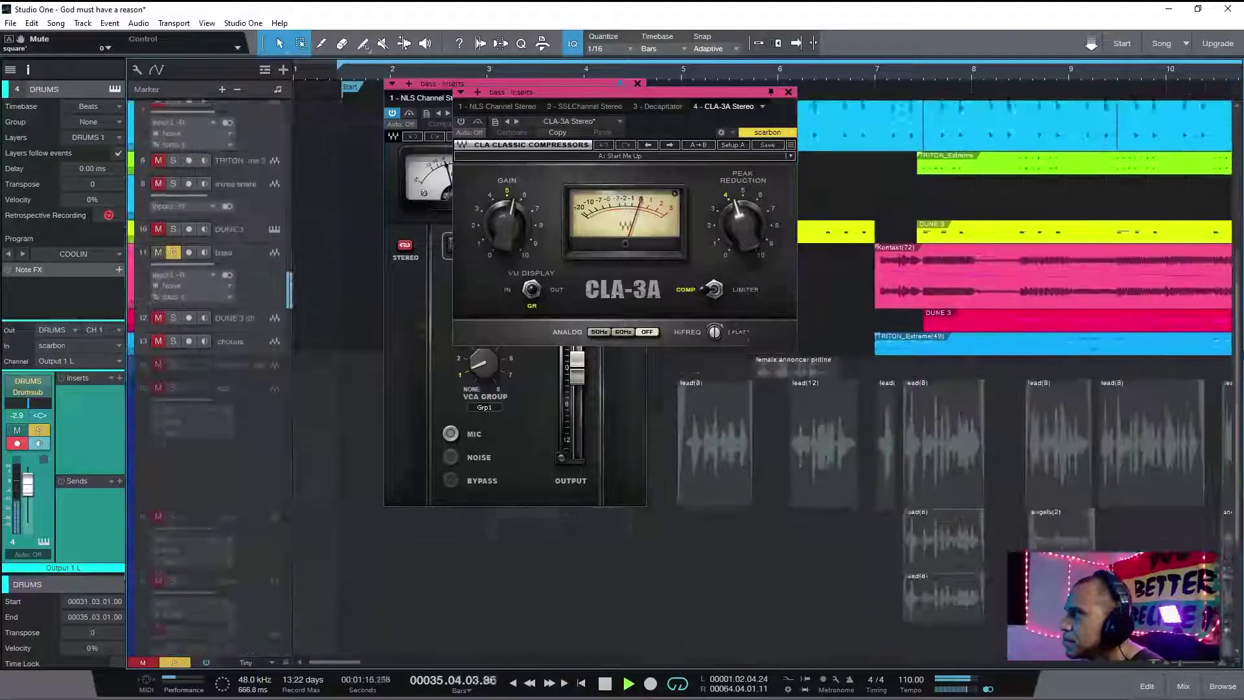
{"action": "scroll", "coordinate": [269, 354], "scroll_direction": "up", "scroll_amount": 2}
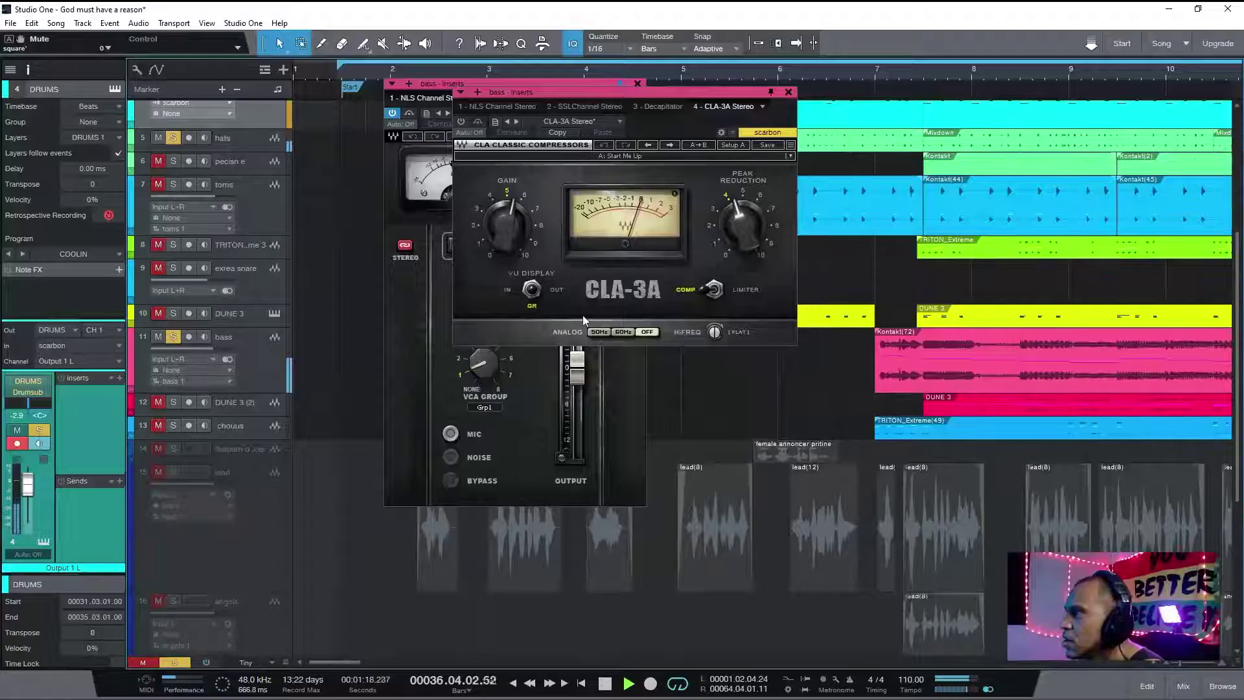
{"action": "left_click", "coordinate": [158, 162]}
{"action": "left_click", "coordinate": [158, 185]}
{"action": "left_click", "coordinate": [159, 245]}
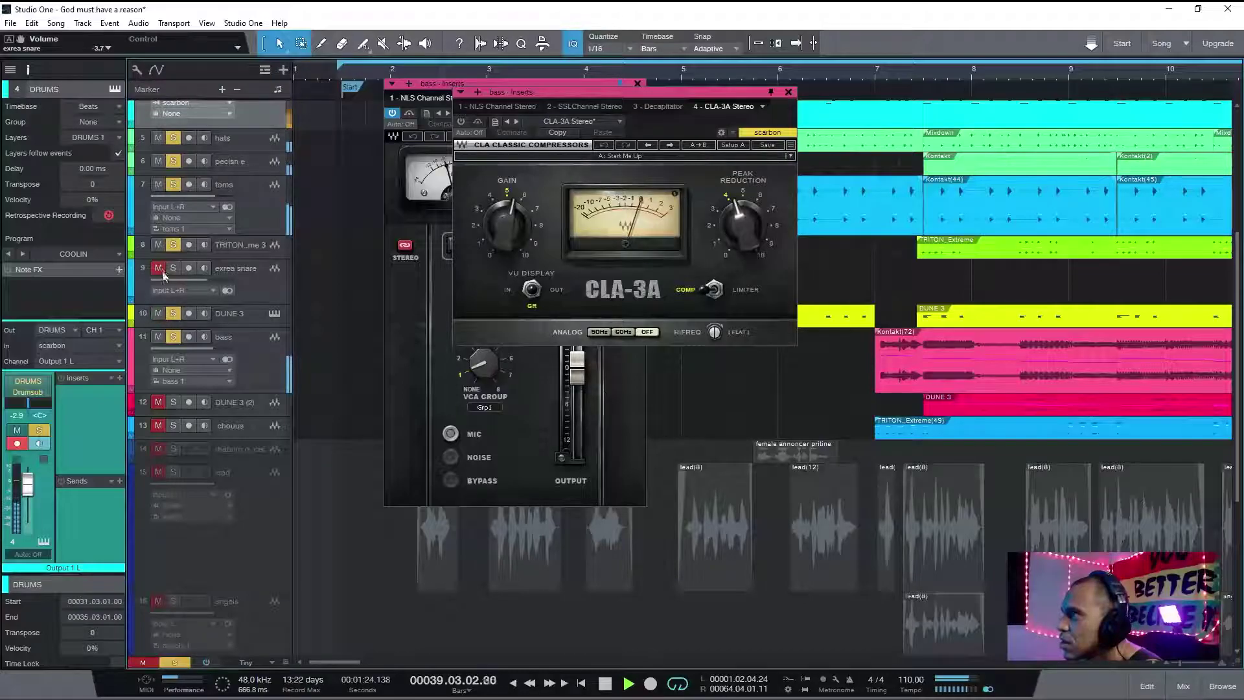
{"action": "left_click", "coordinate": [159, 268]}
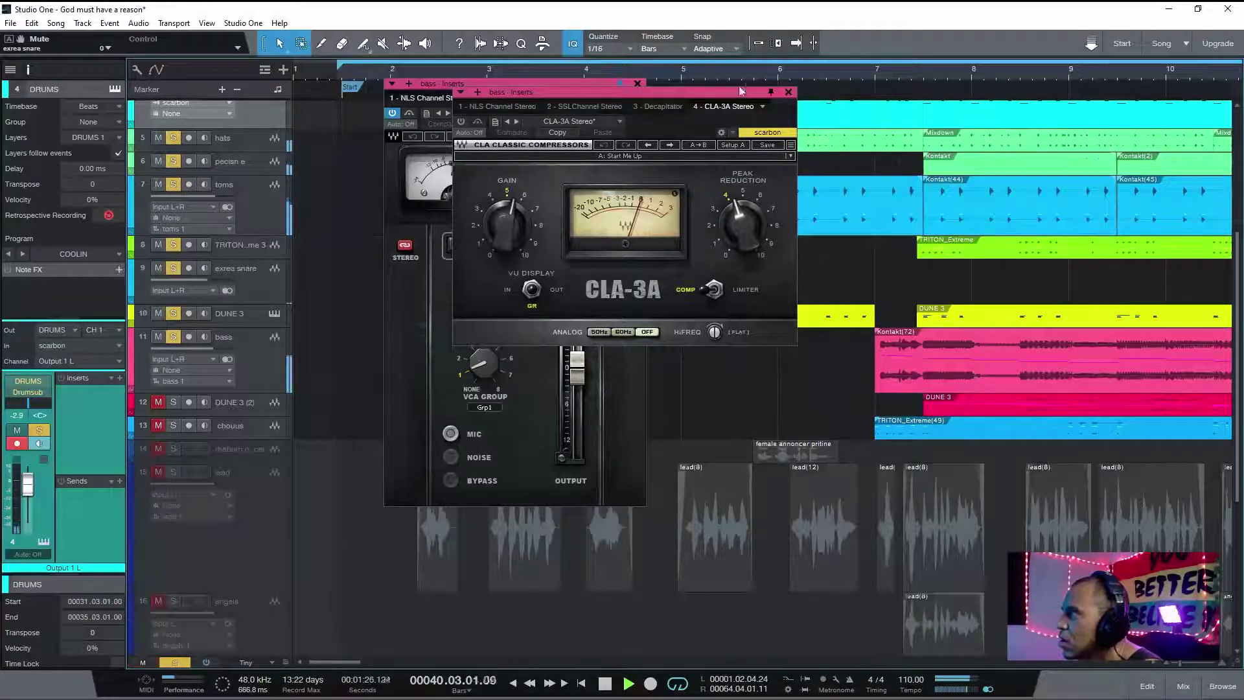
- Close the NLS Channel window, reposition the CLA-3A window in its place, and restart playback just before bar 7
{"action": "left_click_drag", "start_coordinate": [754, 97], "coordinate": [988, 147]}
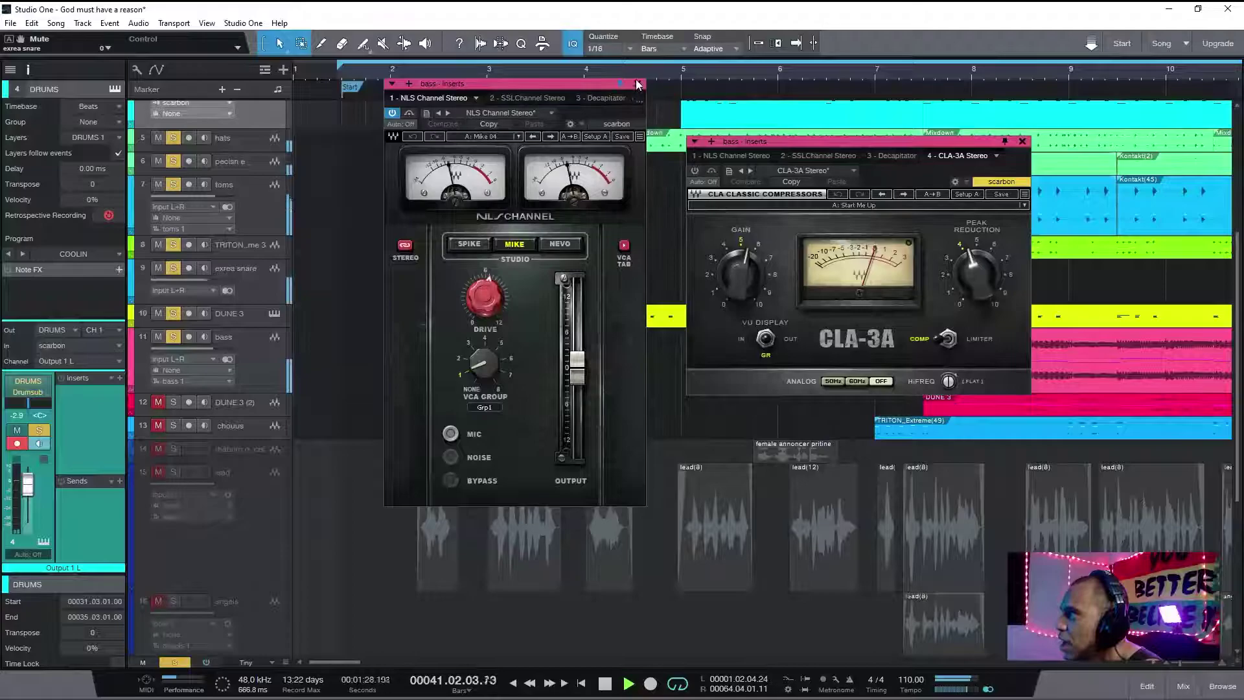
{"action": "left_click", "coordinate": [638, 83]}
{"action": "left_click_drag", "start_coordinate": [886, 143], "coordinate": [637, 122]}
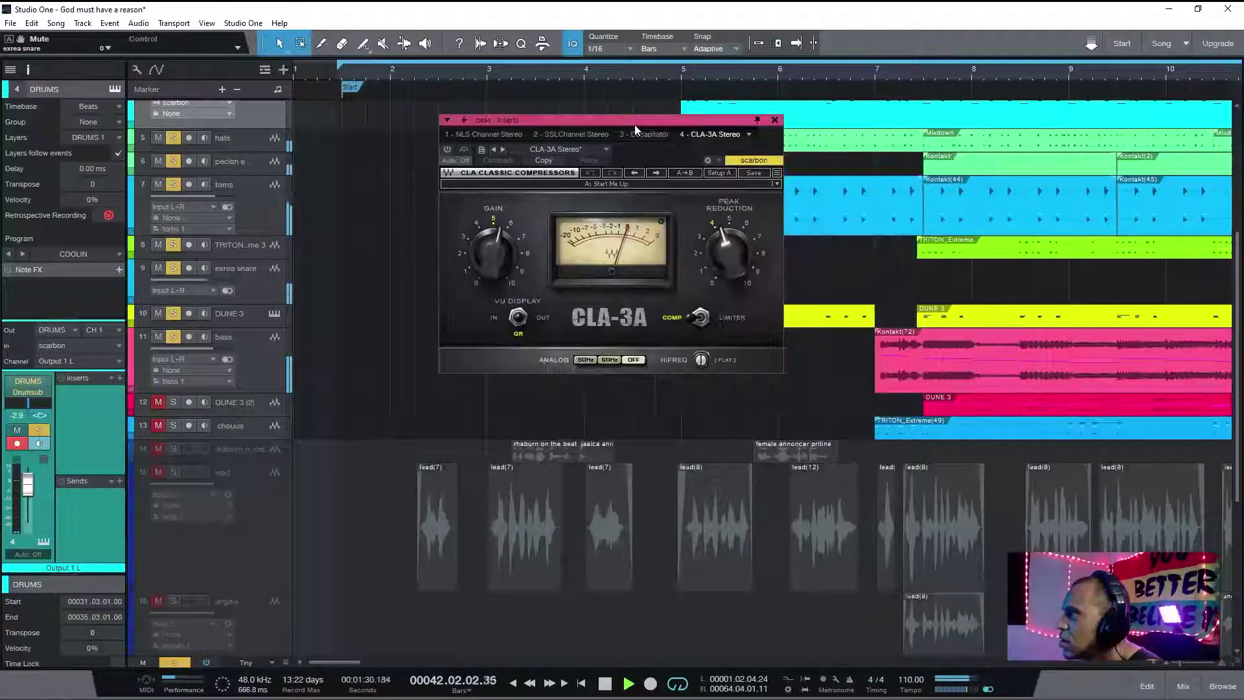
{"action": "left_click", "coordinate": [854, 77]}
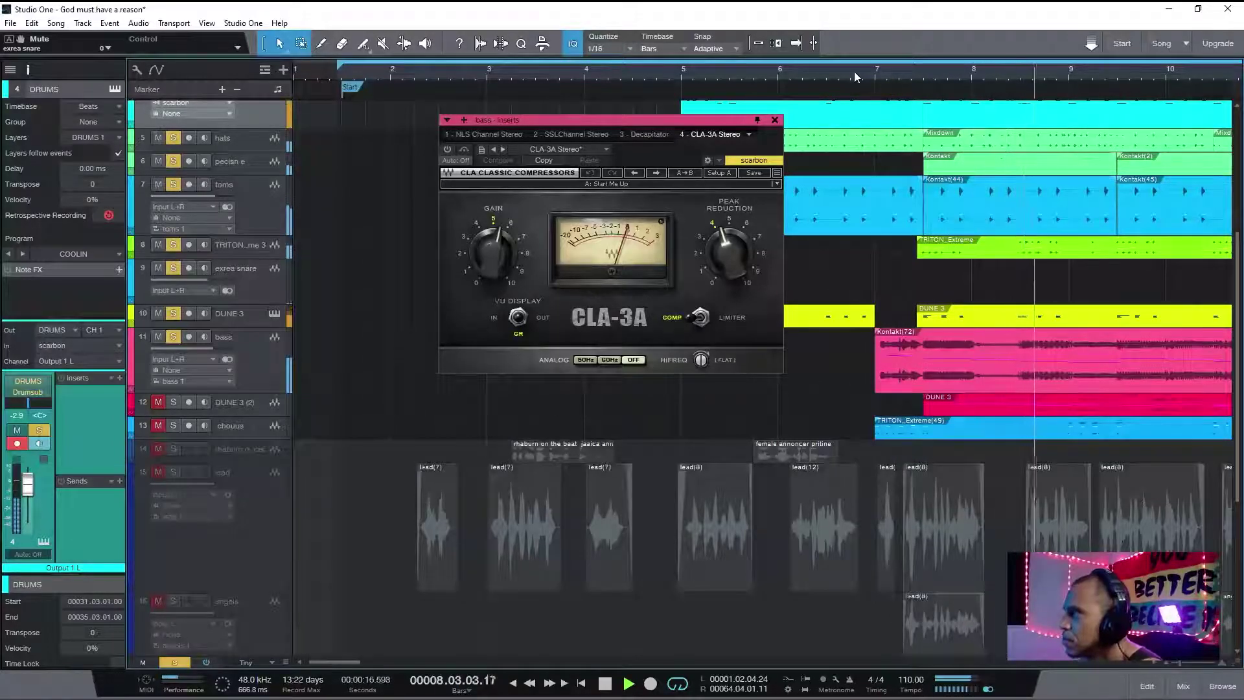
- Mute the TRITON_Extreme 3 track and audition DUNE 3 with its SSLGChannel Stereo insert open, closing the window at the end
{"action": "left_click", "coordinate": [159, 245]}
{"action": "left_click", "coordinate": [248, 322]}
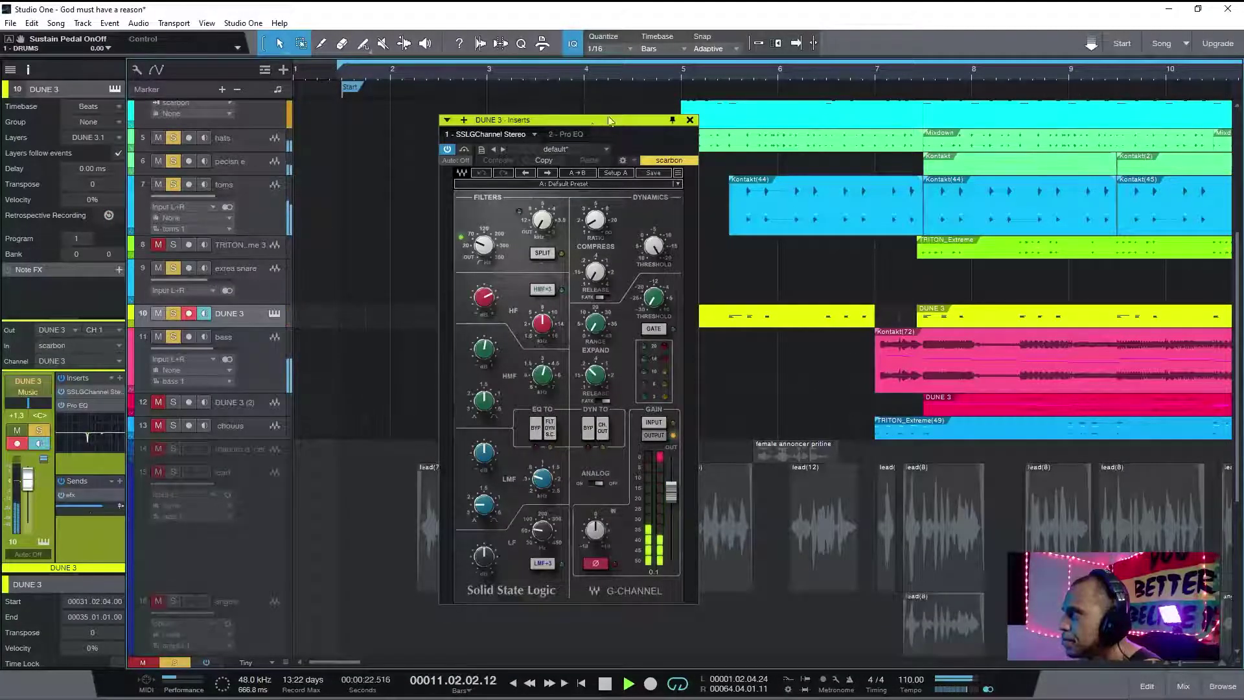
{"action": "left_click_drag", "start_coordinate": [610, 121], "coordinate": [753, 90]}
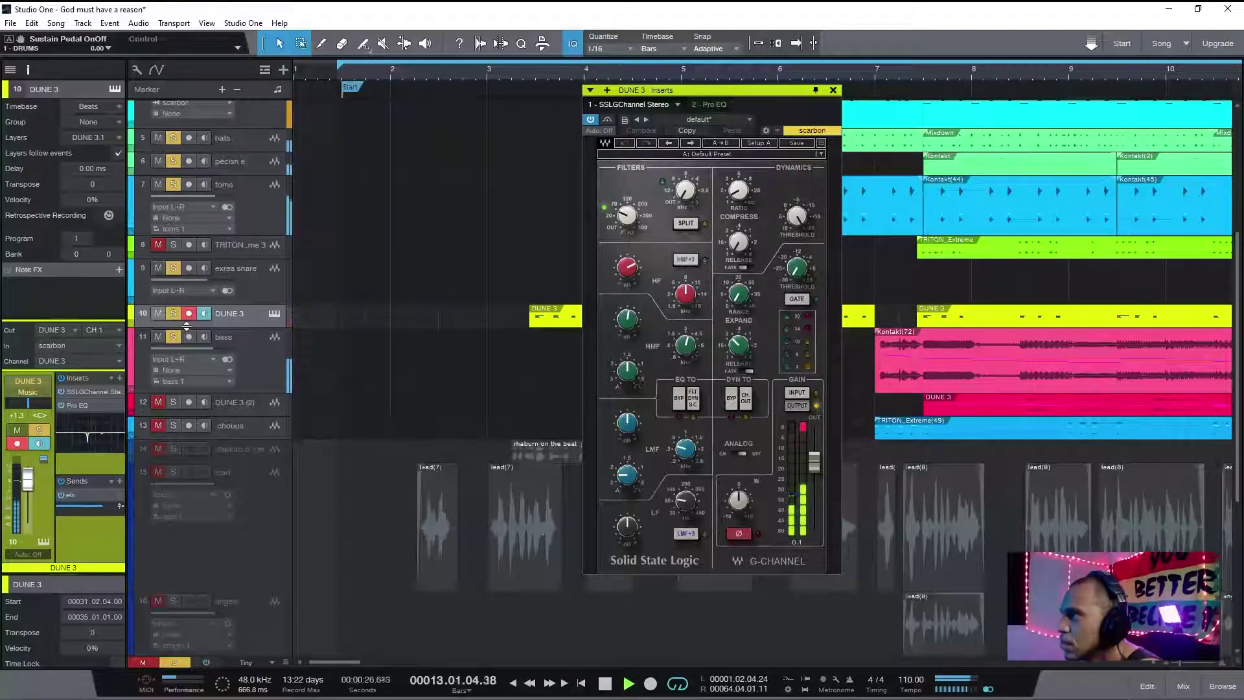
{"action": "key", "text": "space"}
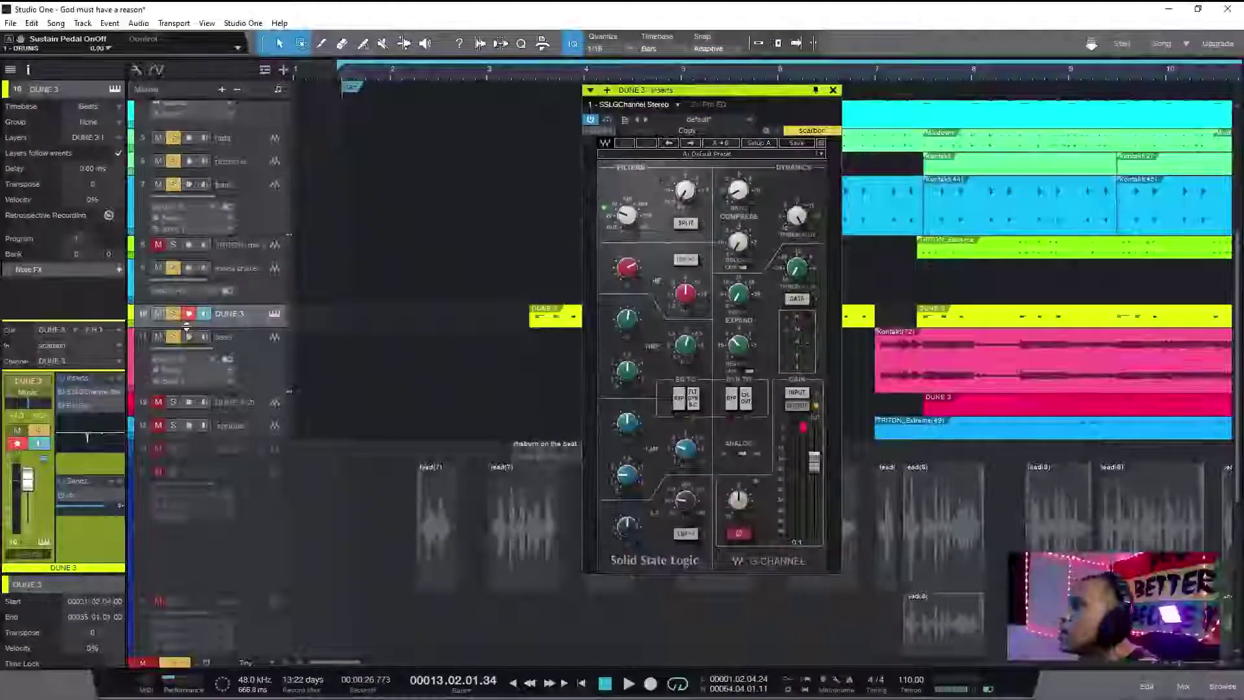
{"action": "key", "text": "space"}
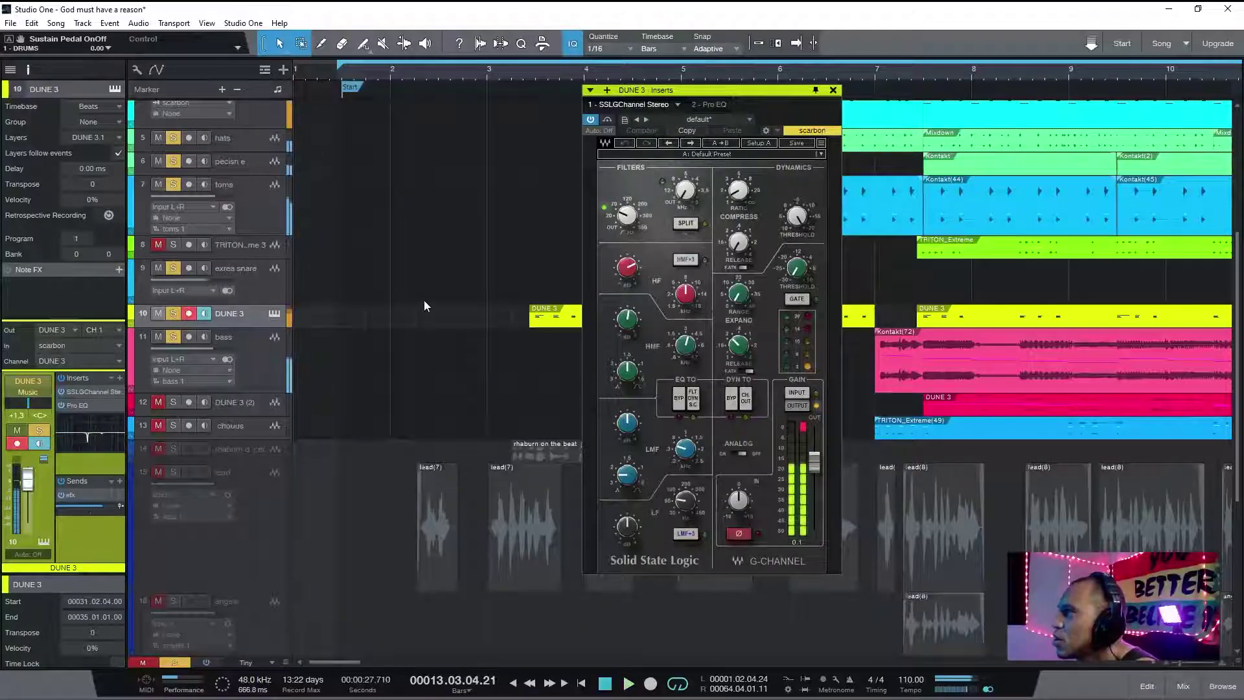
{"action": "left_click", "coordinate": [833, 90]}
- Enlarge the DUNE 3 (2) track to show its waveform, and unmute and solo it
{"action": "left_click", "coordinate": [243, 406]}
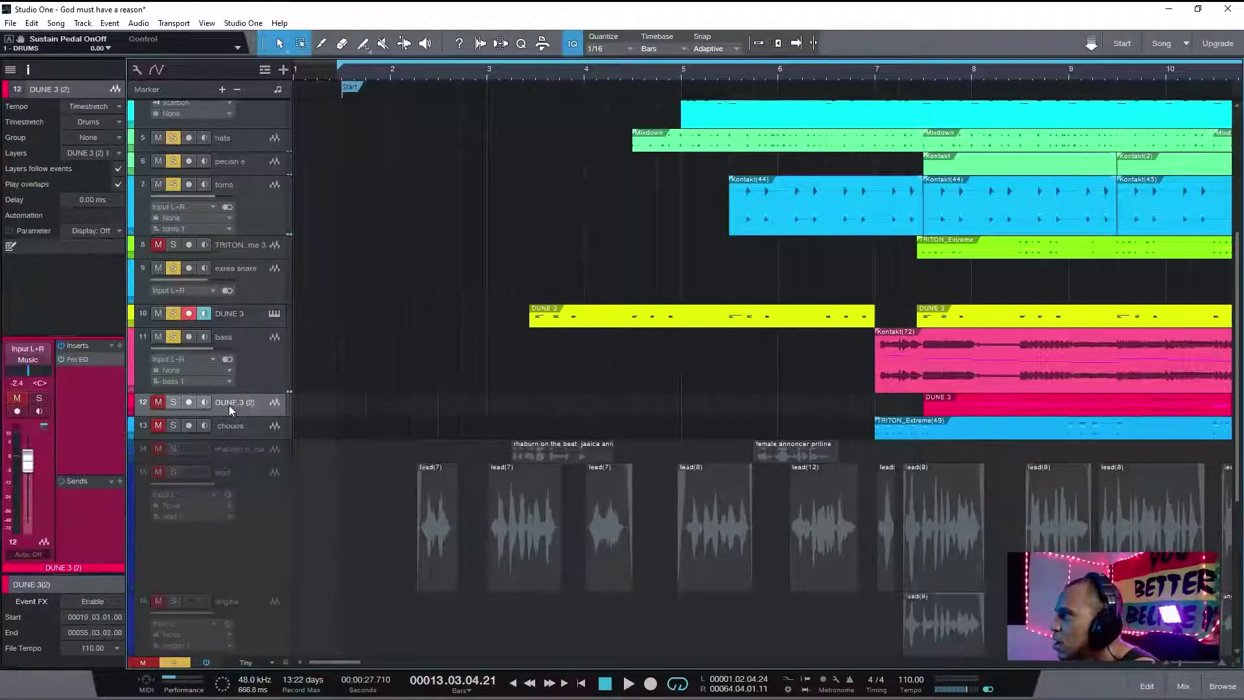
{"action": "left_click", "coordinate": [235, 419]}
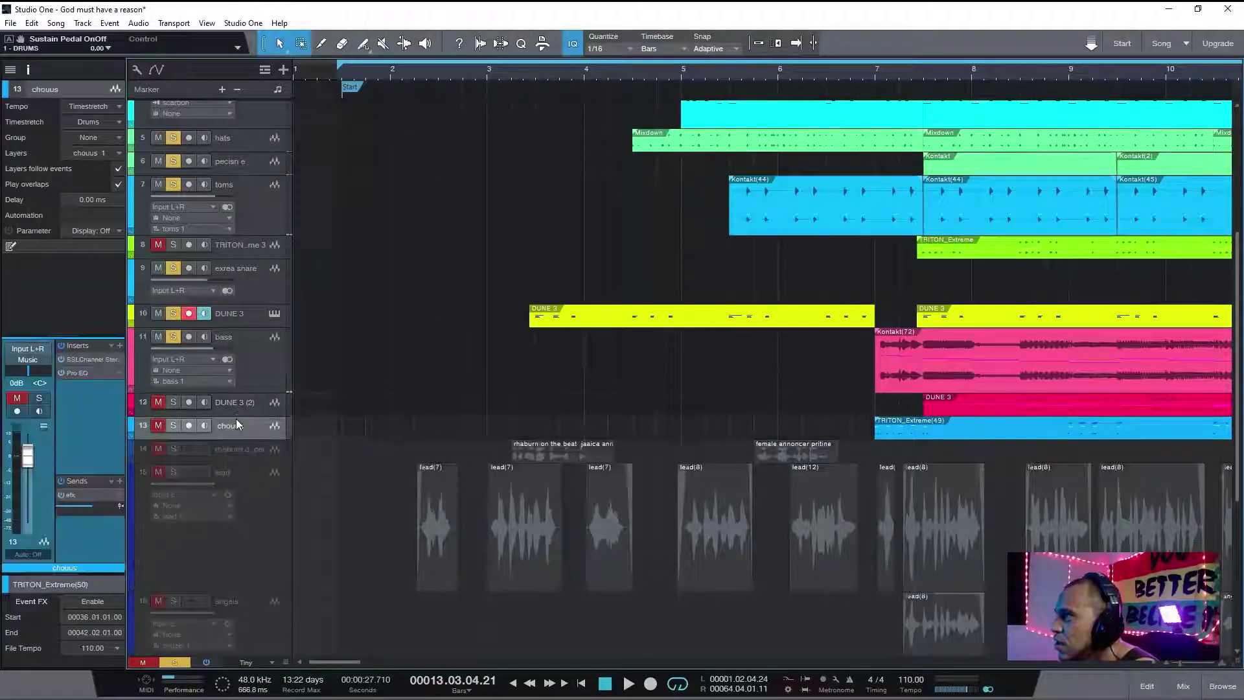
{"action": "left_click", "coordinate": [239, 411]}
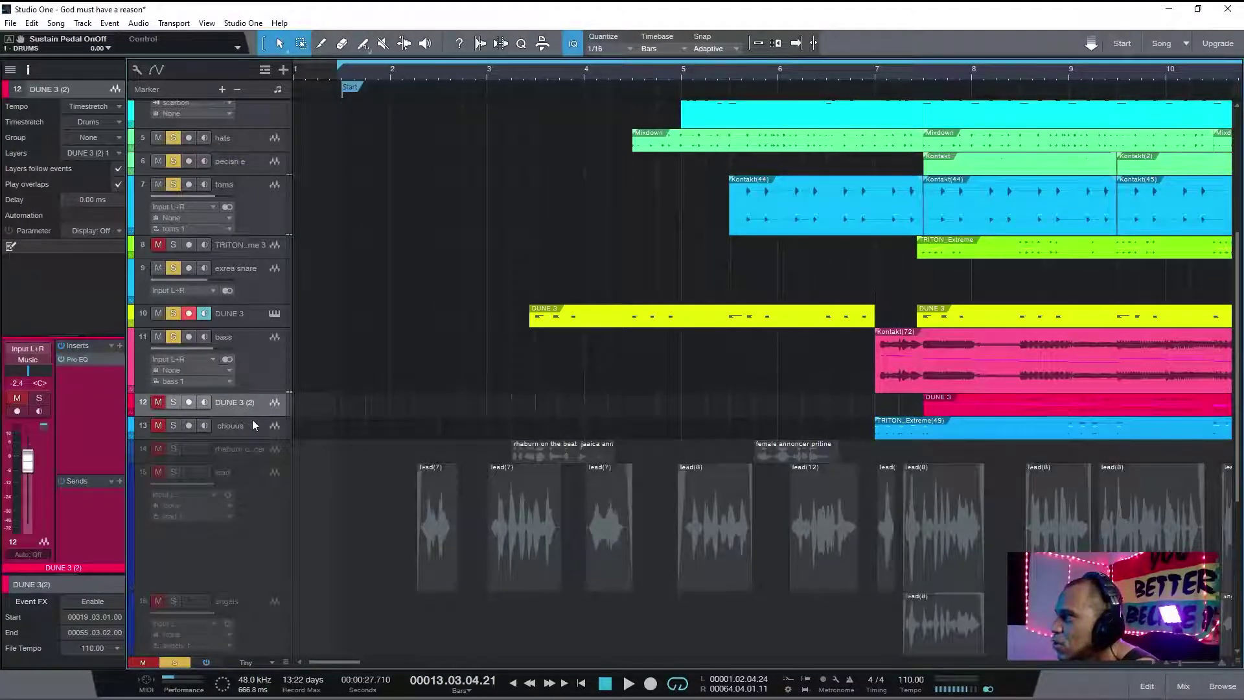
{"action": "double_click", "coordinate": [252, 419]}
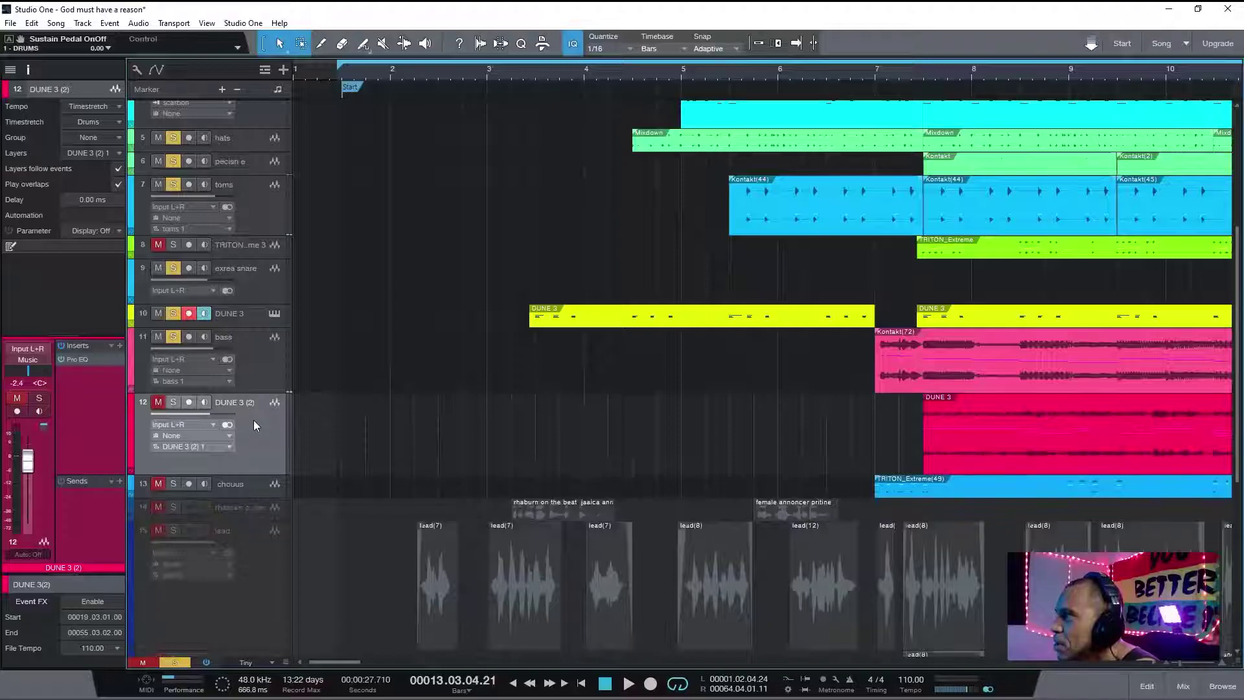
{"action": "left_click", "coordinate": [158, 401]}
{"action": "left_click", "coordinate": [173, 402]}
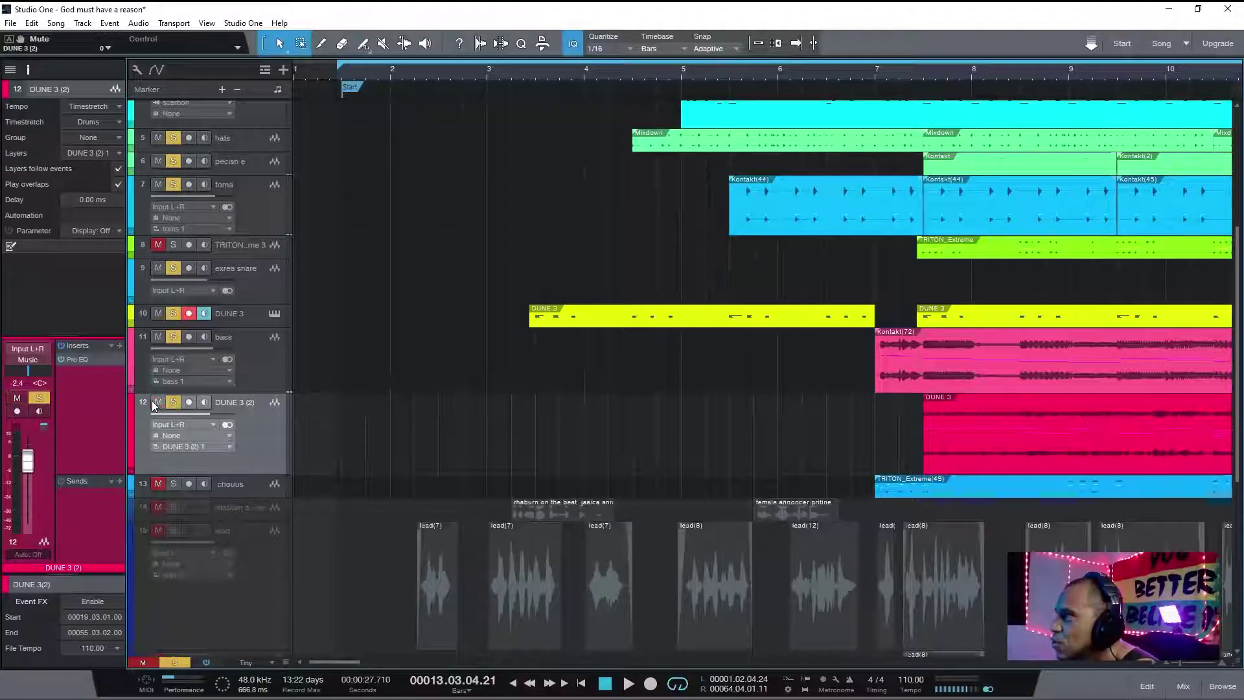
- Play the mix from just before bar 7, showing more bars of the arrangement, and stop with the bass track selected
{"action": "left_click", "coordinate": [864, 73]}
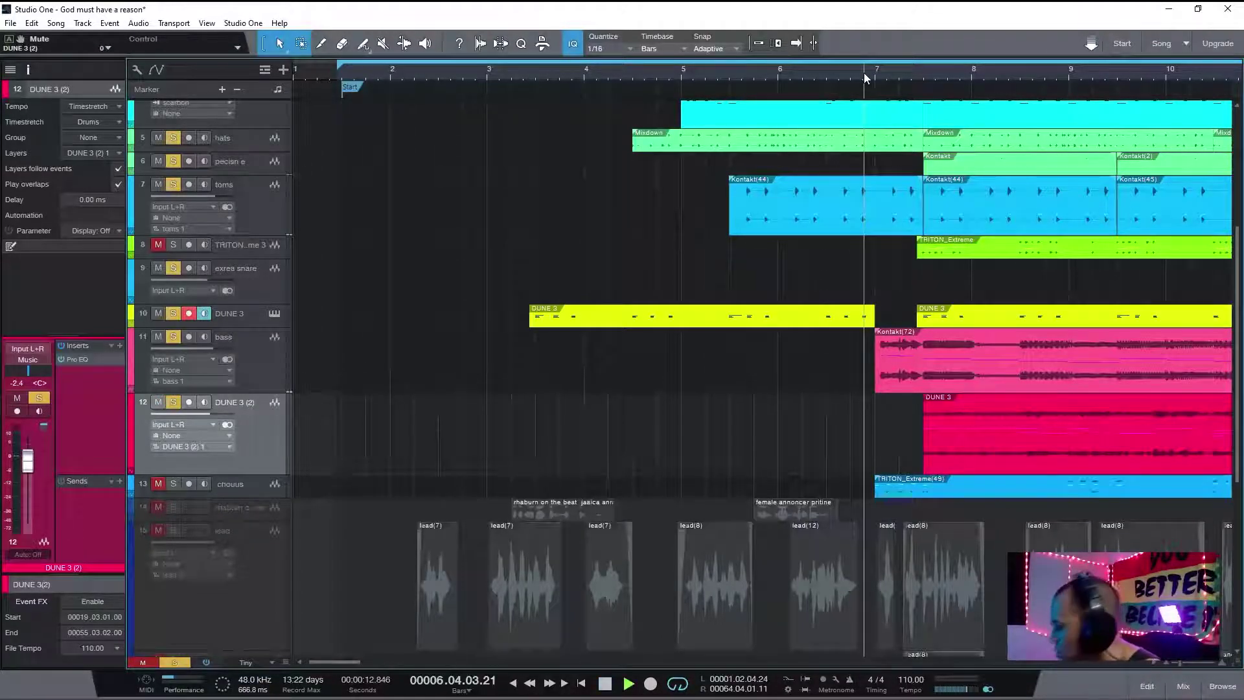
{"action": "key", "text": "space"}
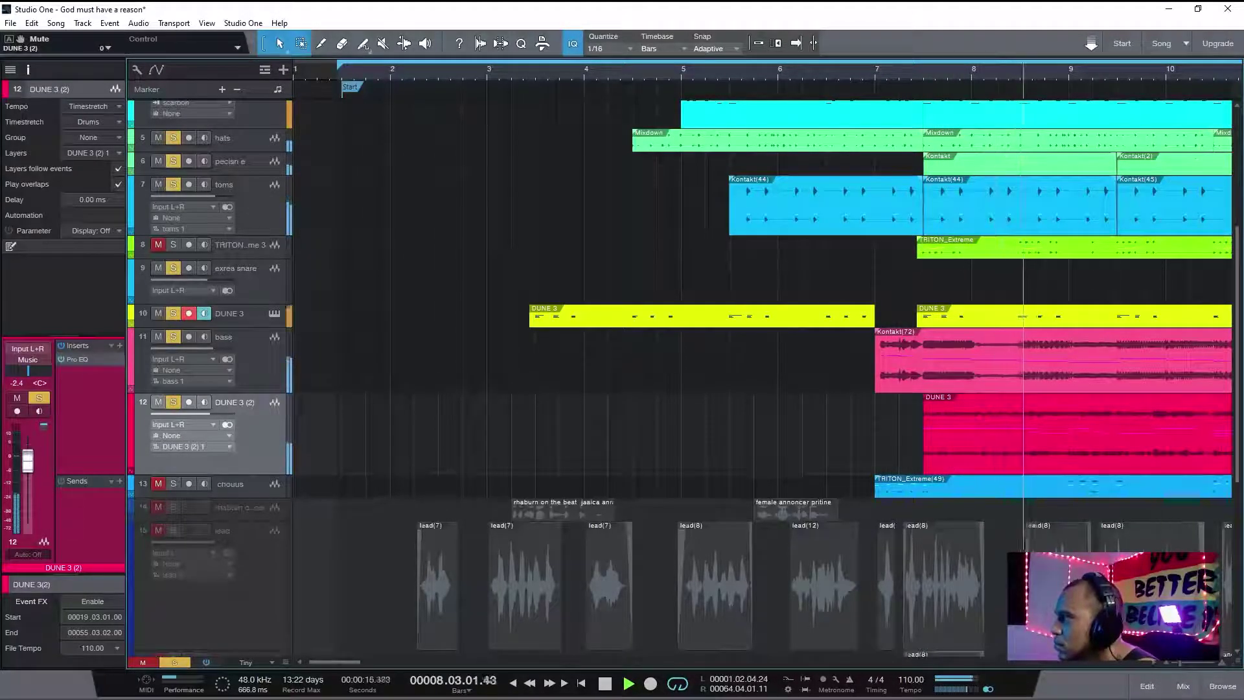
{"action": "left_click_drag", "start_coordinate": [1179, 665], "coordinate": [1176, 665]}
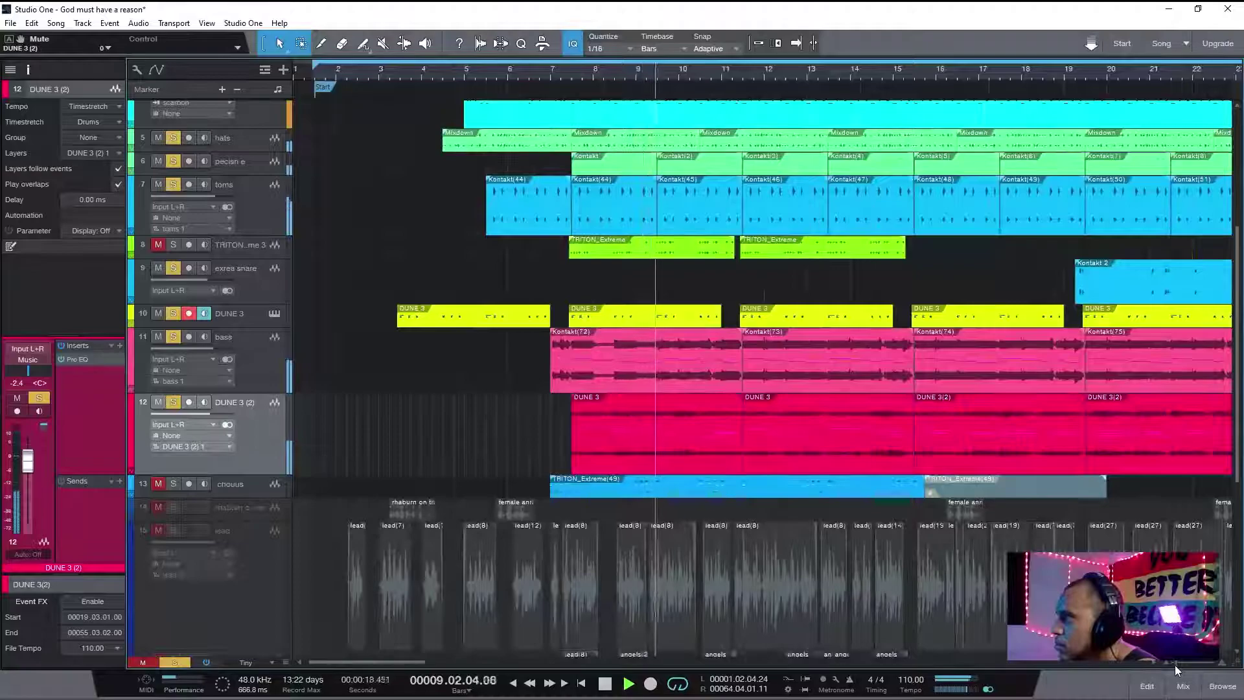
{"action": "left_click", "coordinate": [266, 364]}
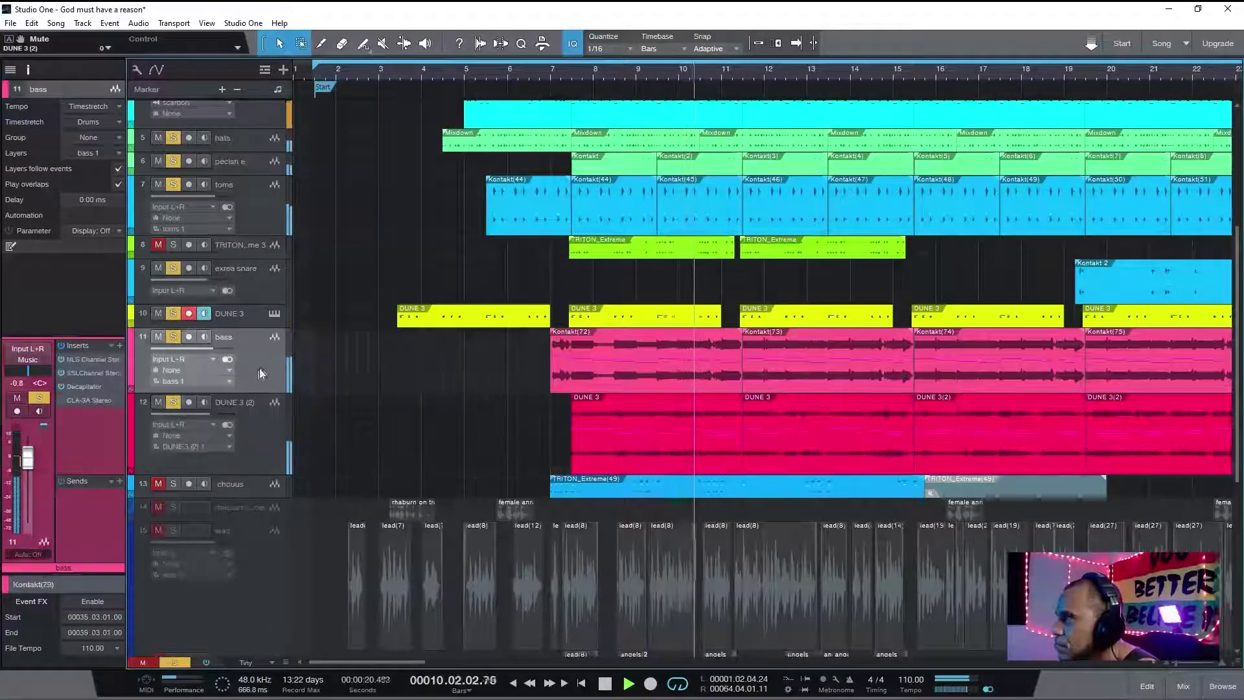
{"action": "key", "text": "space"}
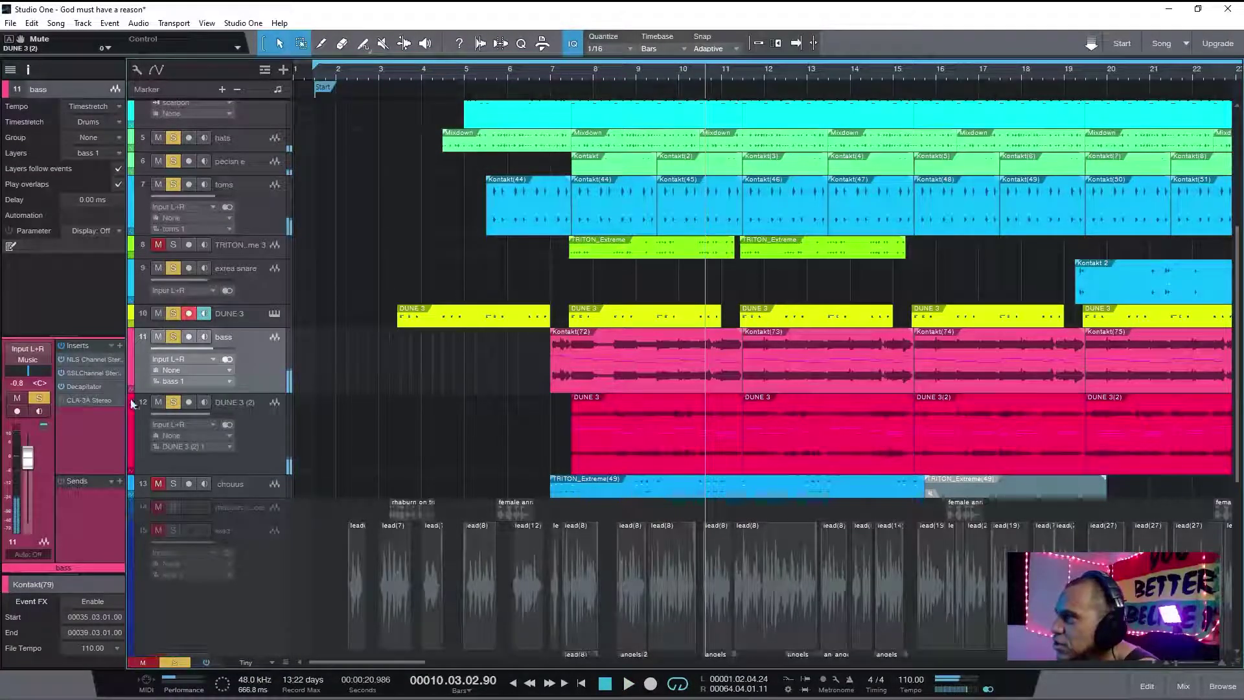
- Open the bass track's CLA-3A Stereo insert, audition it with bypass toggled from just after bar 6, and close its window
{"action": "left_click", "coordinate": [86, 401]}
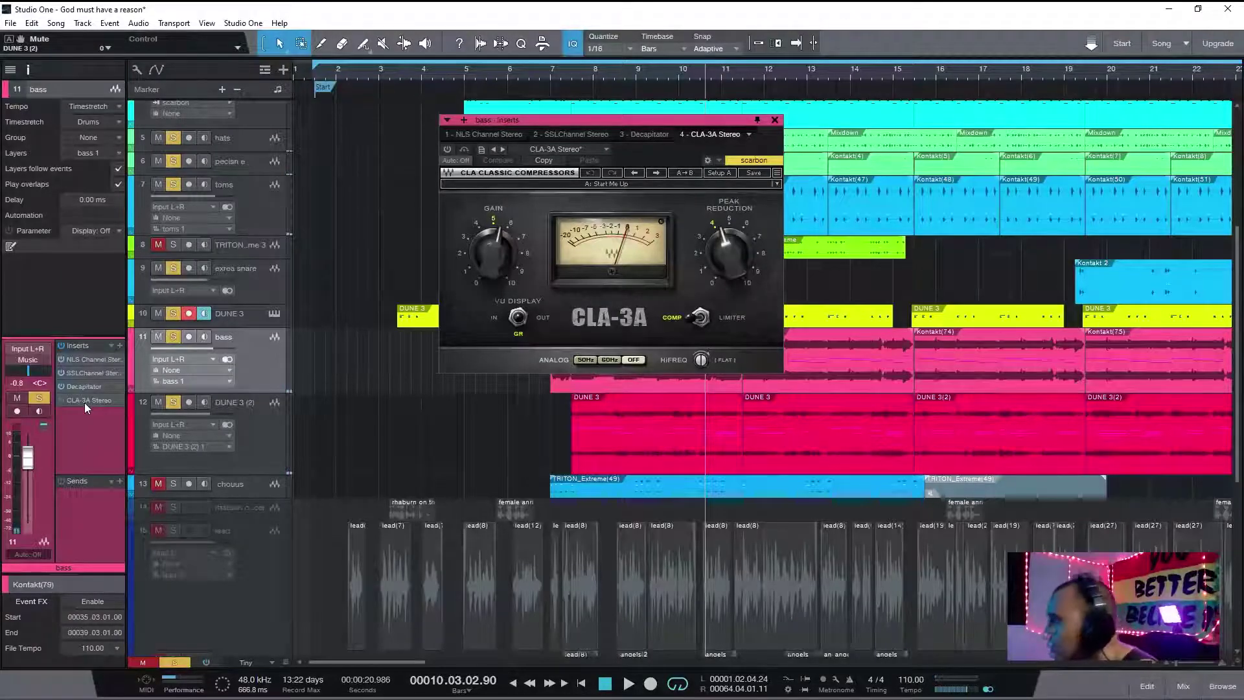
{"action": "left_click", "coordinate": [565, 78]}
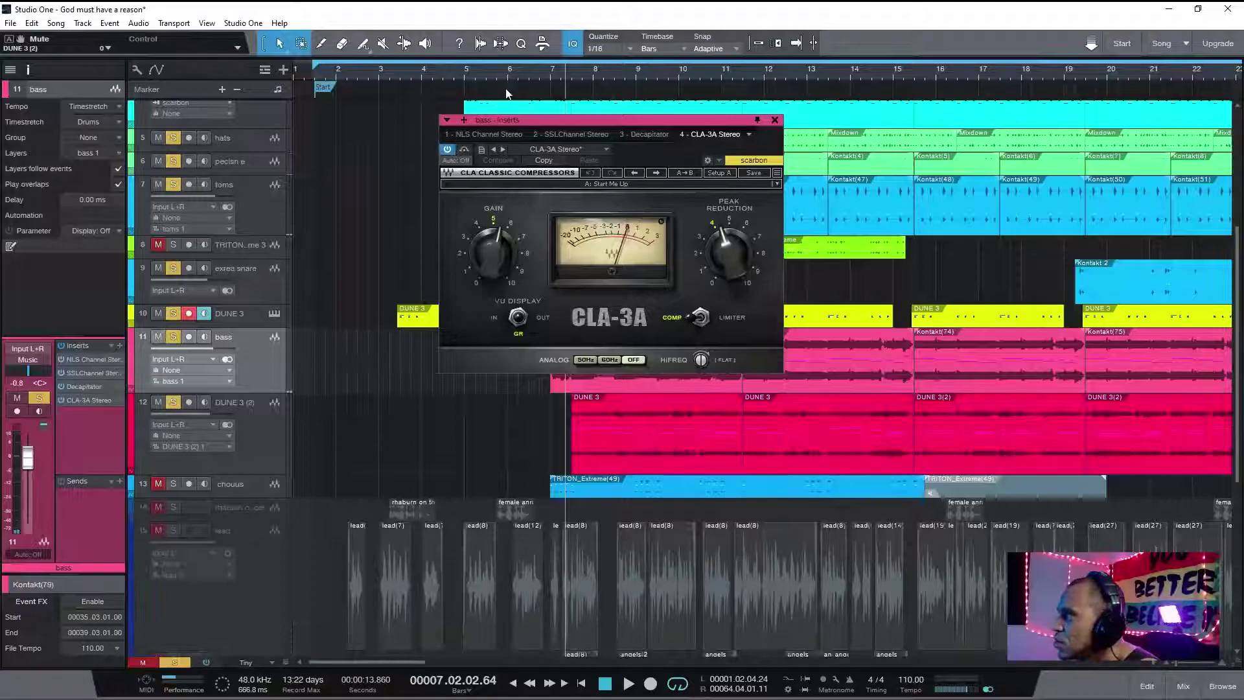
{"action": "left_click", "coordinate": [519, 80]}
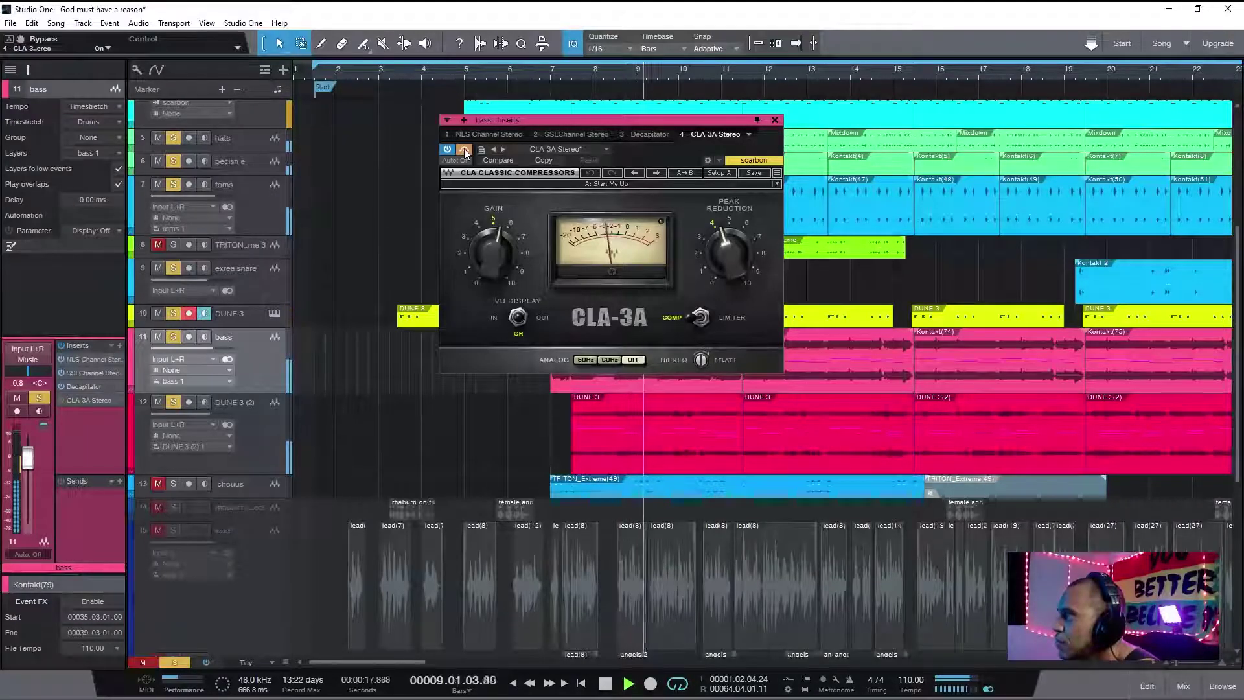
{"action": "left_click", "coordinate": [775, 120]}
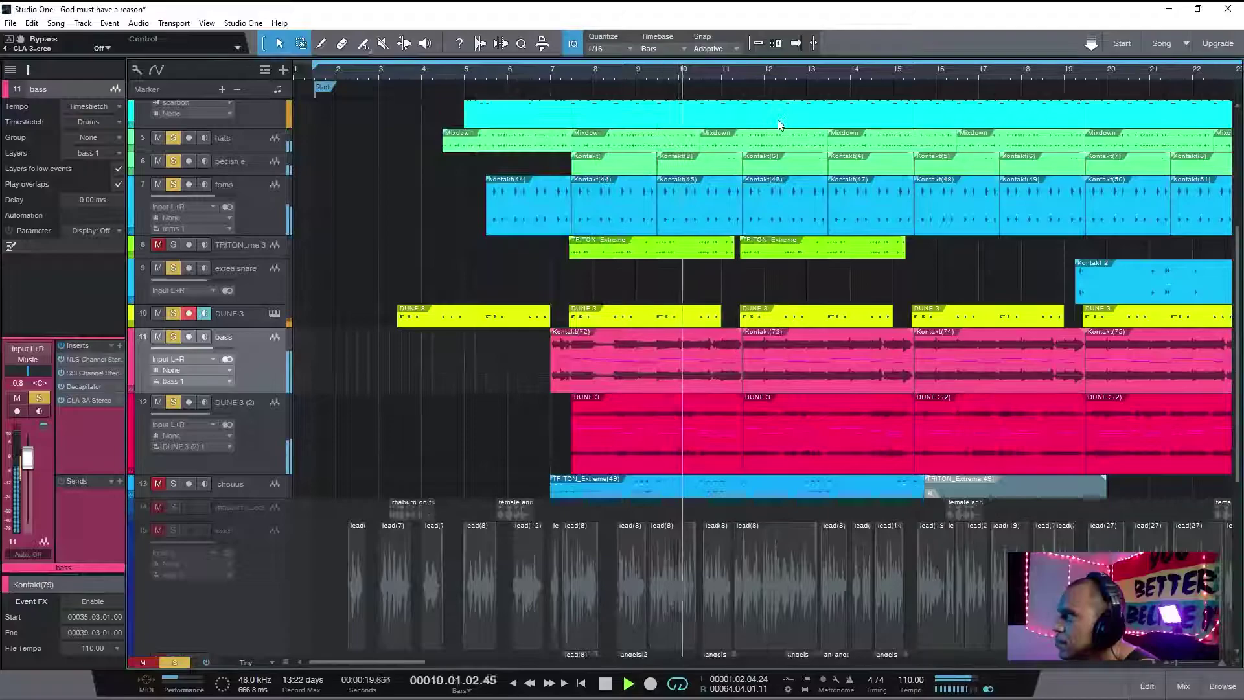
- Unmute the TRITON_Extreme 3 track during playback, and stop with the DUNE 3 (2) track selected
{"action": "left_click", "coordinate": [256, 450]}
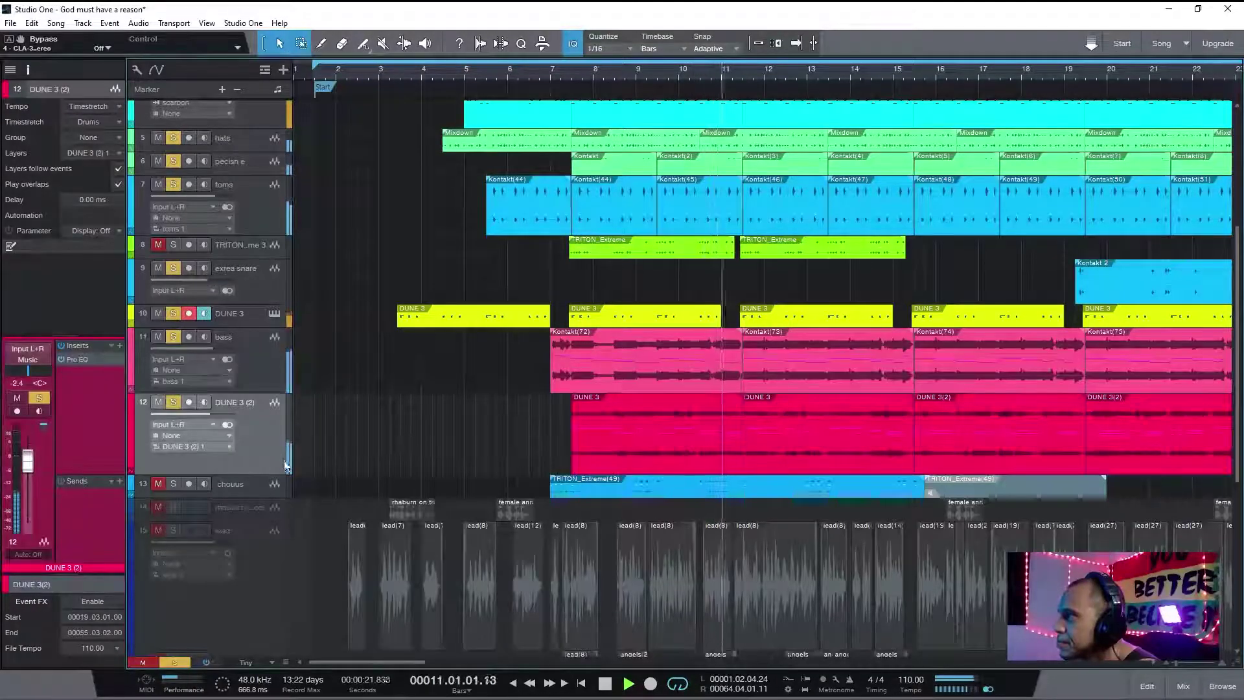
{"action": "left_click", "coordinate": [151, 244]}
{"action": "right_click", "coordinate": [159, 246]}
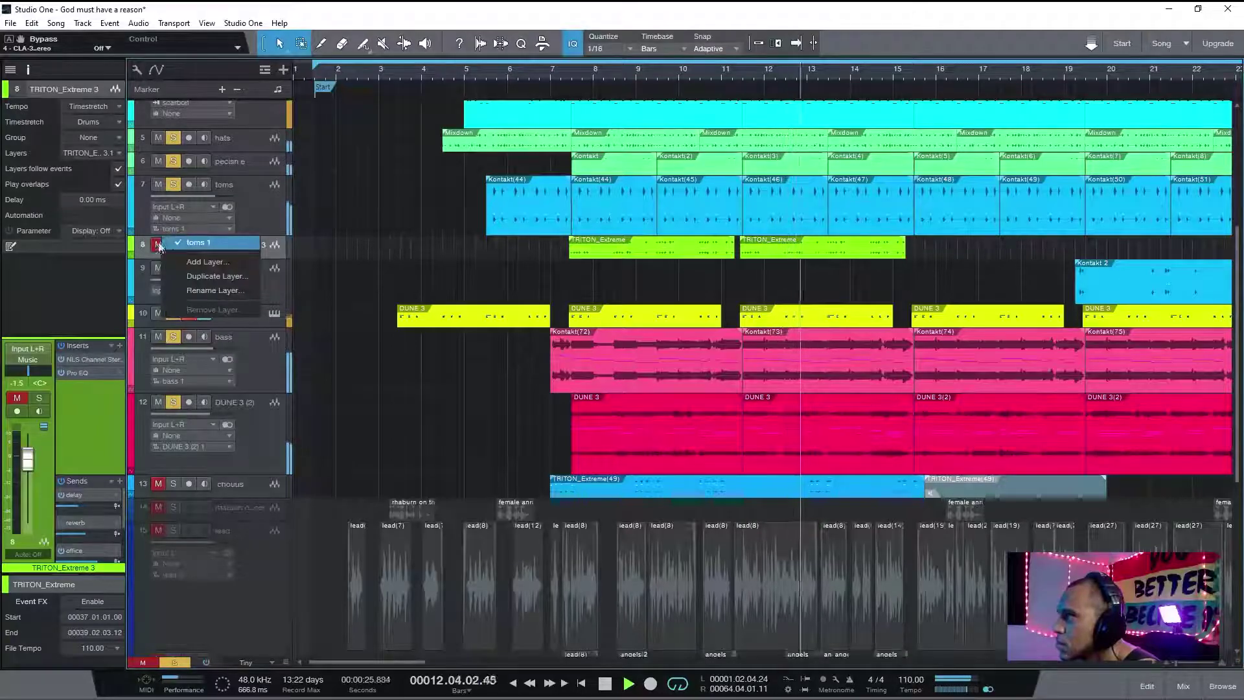
{"action": "left_click", "coordinate": [158, 245]}
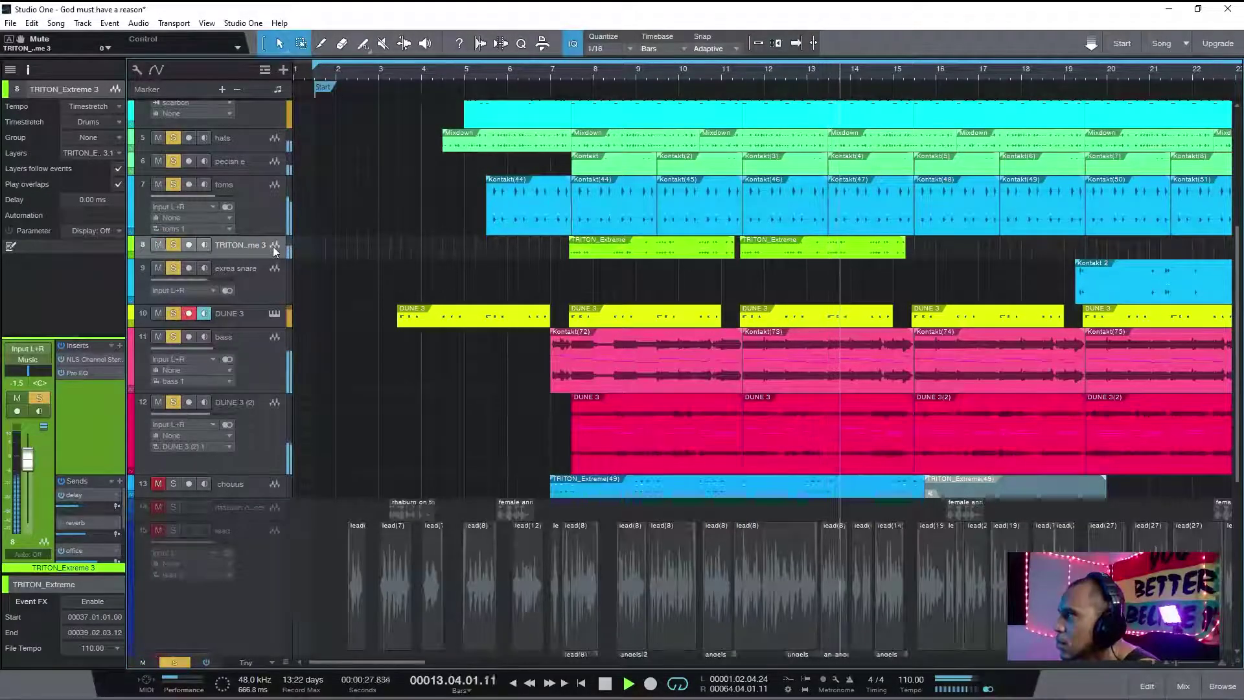
{"action": "left_click_drag", "start_coordinate": [1238, 311], "coordinate": [1237, 310]}
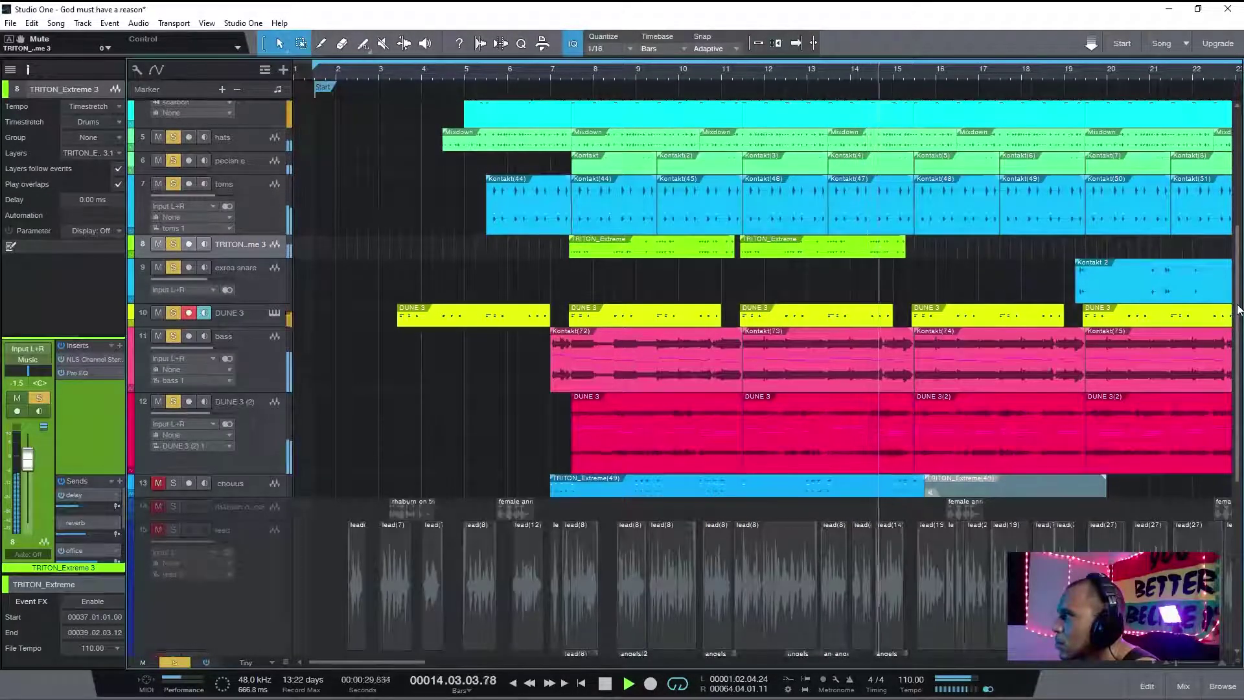
{"action": "scroll", "coordinate": [1238, 310], "scroll_direction": "down", "scroll_amount": 4}
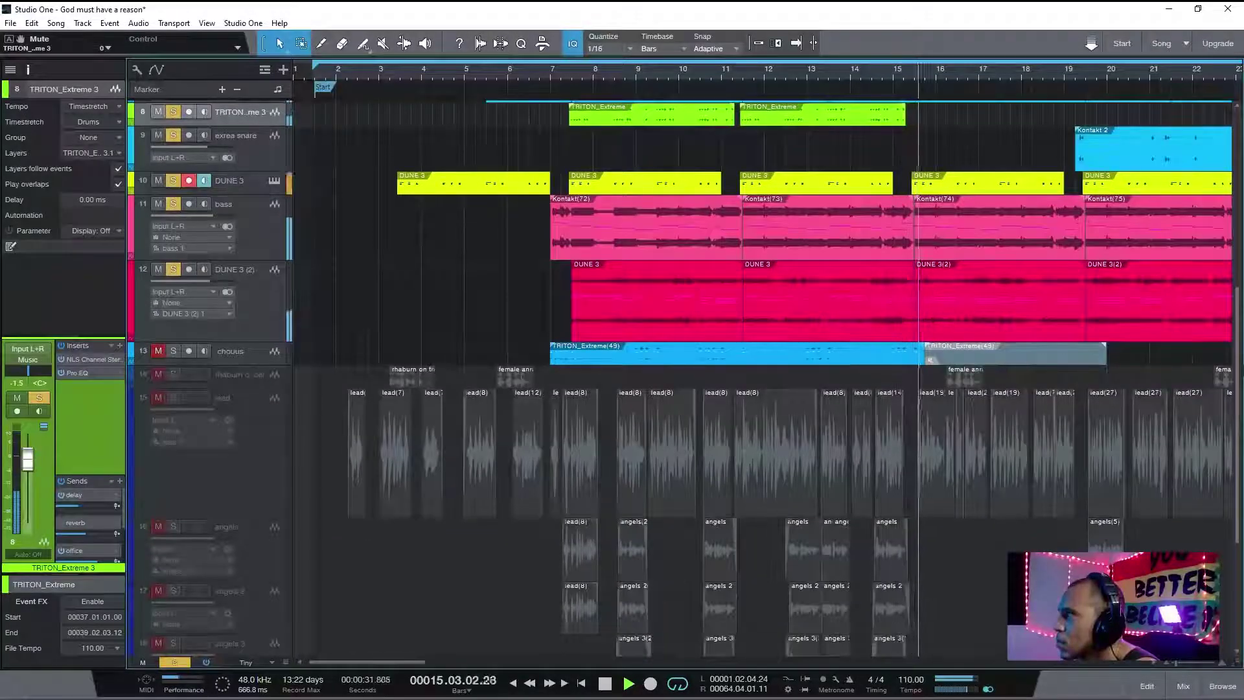
{"action": "scroll", "coordinate": [1238, 309], "scroll_direction": "up", "scroll_amount": 2}
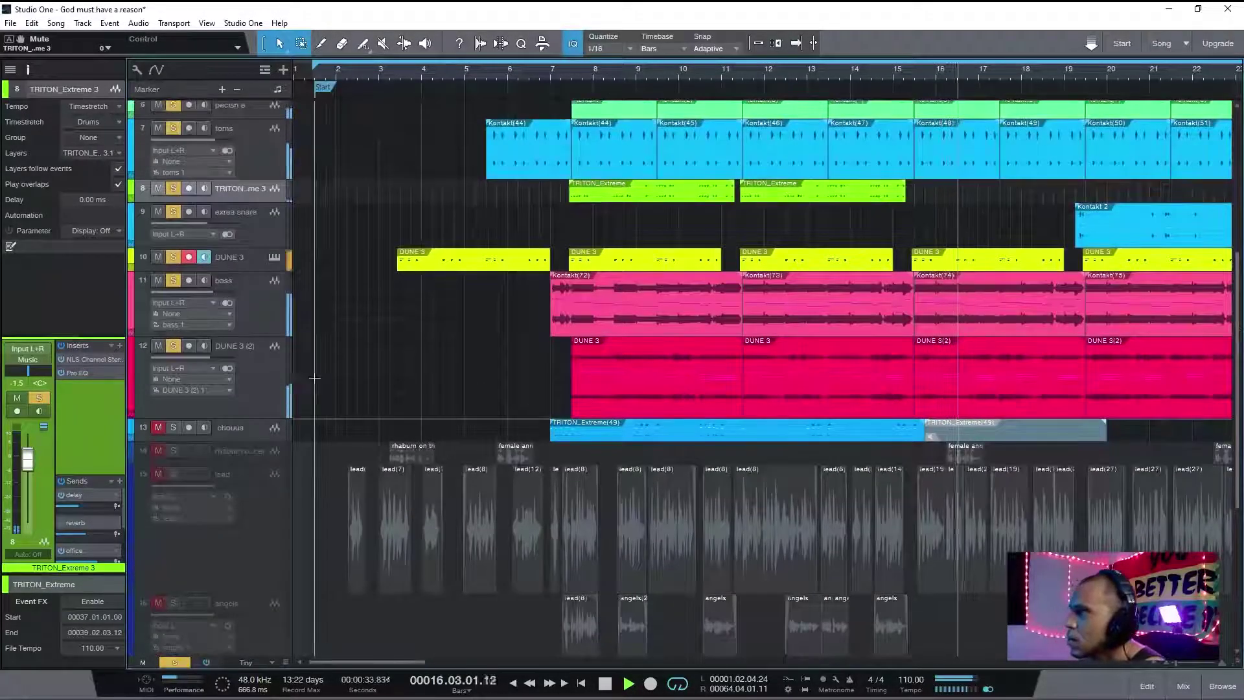
{"action": "left_click", "coordinate": [244, 388]}
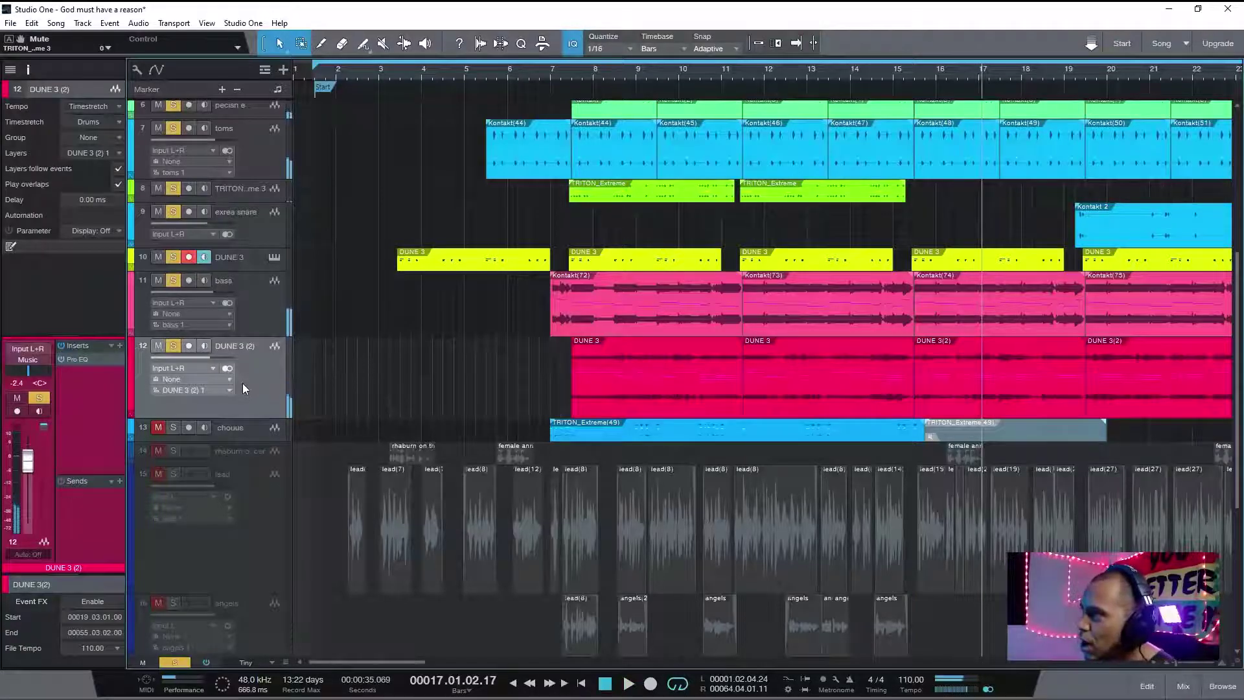
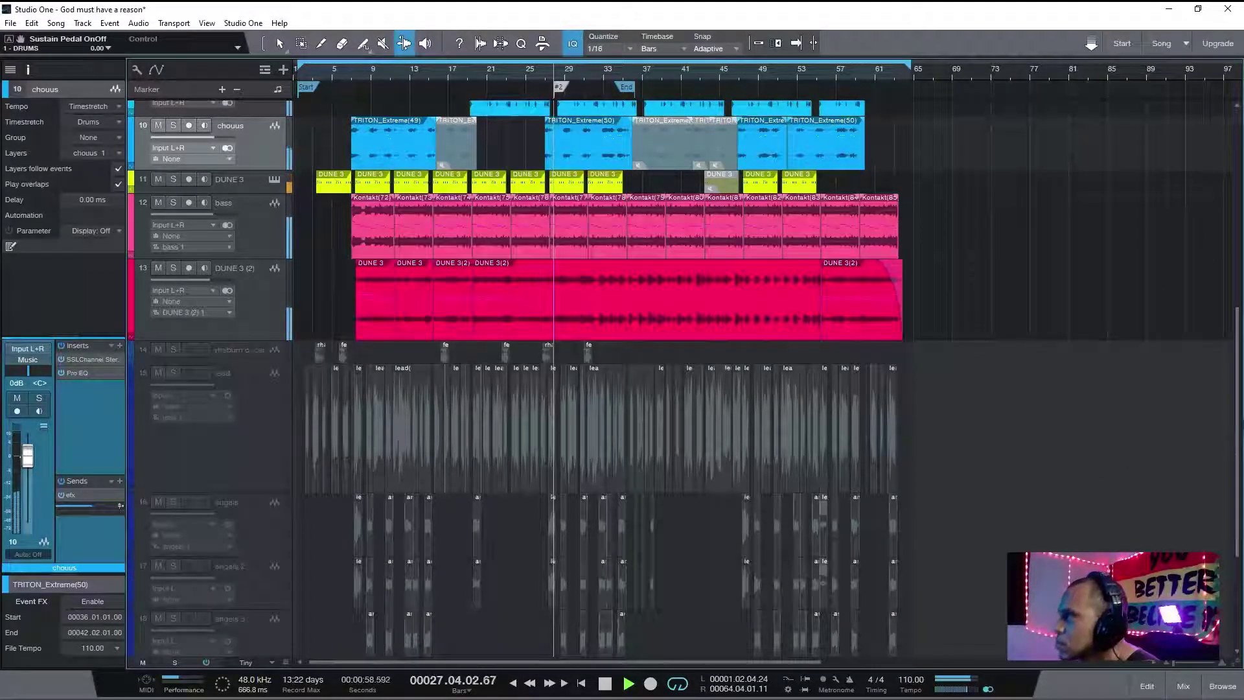
- Unmute and select the chouus track, and listen to it within the full mix, stopping around bar 50
{"action": "scroll", "coordinate": [1238, 316], "scroll_direction": "up", "scroll_amount": 10}
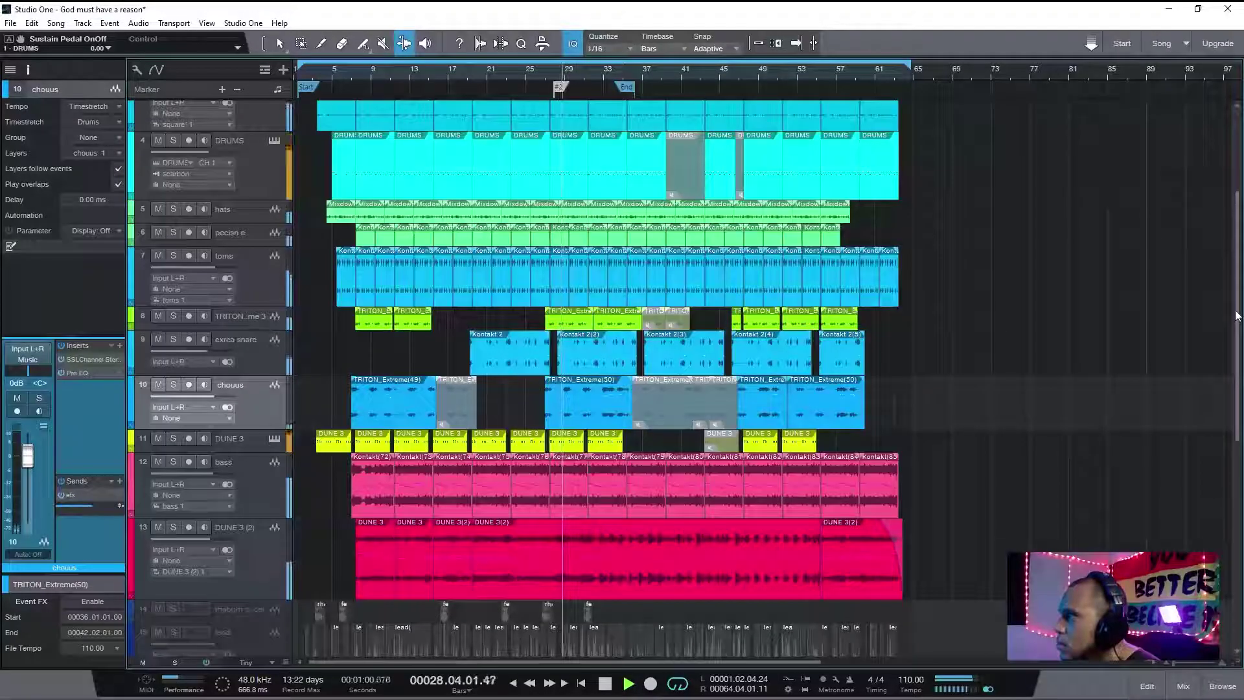
{"action": "scroll", "coordinate": [1237, 316], "scroll_direction": "down", "scroll_amount": 1}
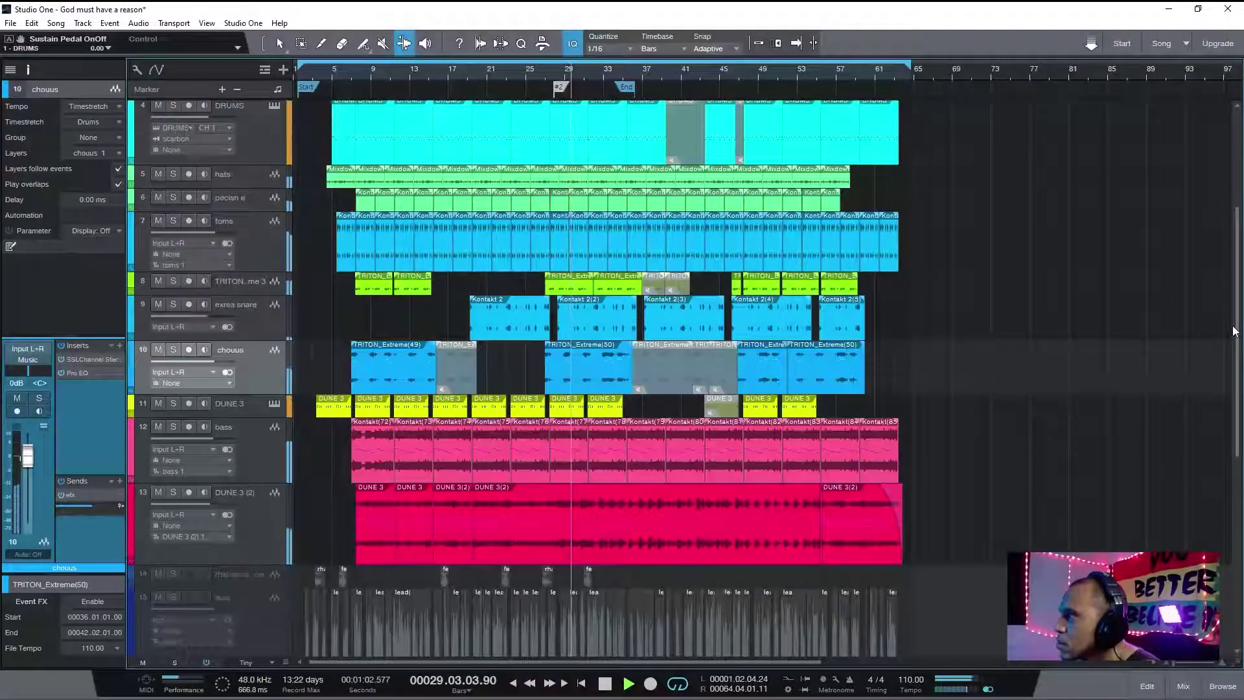
{"action": "scroll", "coordinate": [1235, 330], "scroll_direction": "down", "scroll_amount": 3}
{"action": "scroll", "coordinate": [1234, 331], "scroll_direction": "up", "scroll_amount": 2}
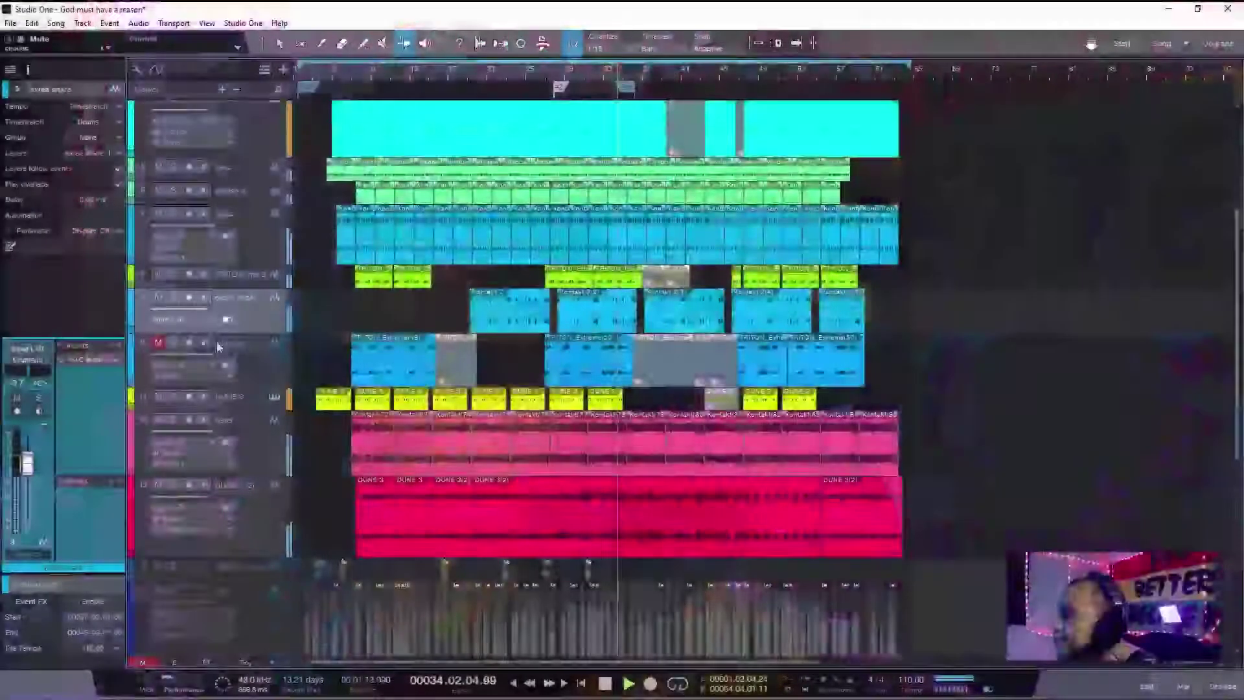
{"action": "left_click", "coordinate": [158, 343]}
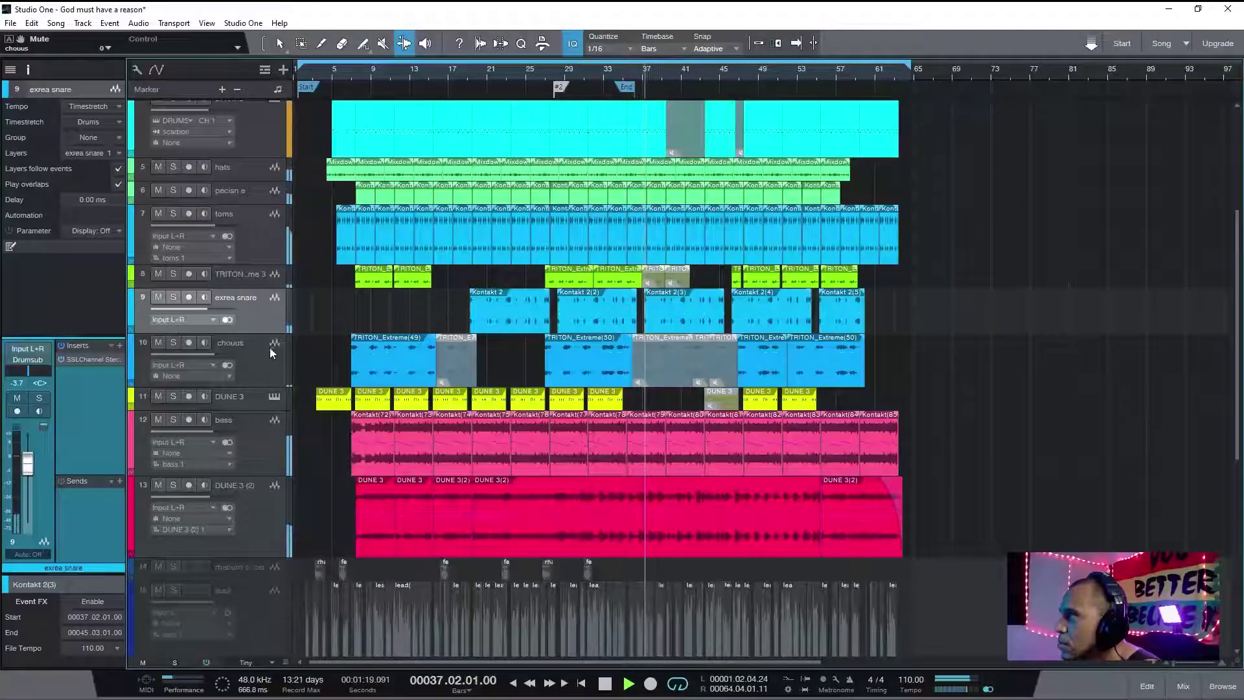
{"action": "left_click", "coordinate": [259, 352]}
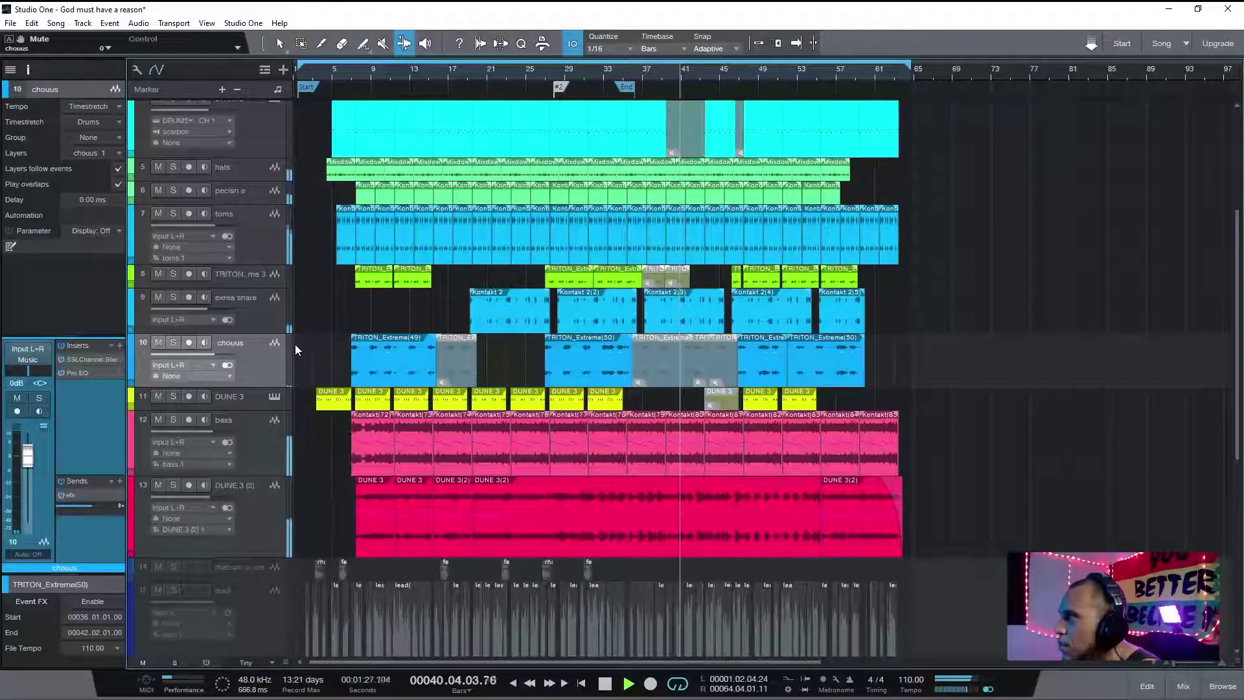
{"action": "key", "text": "space"}
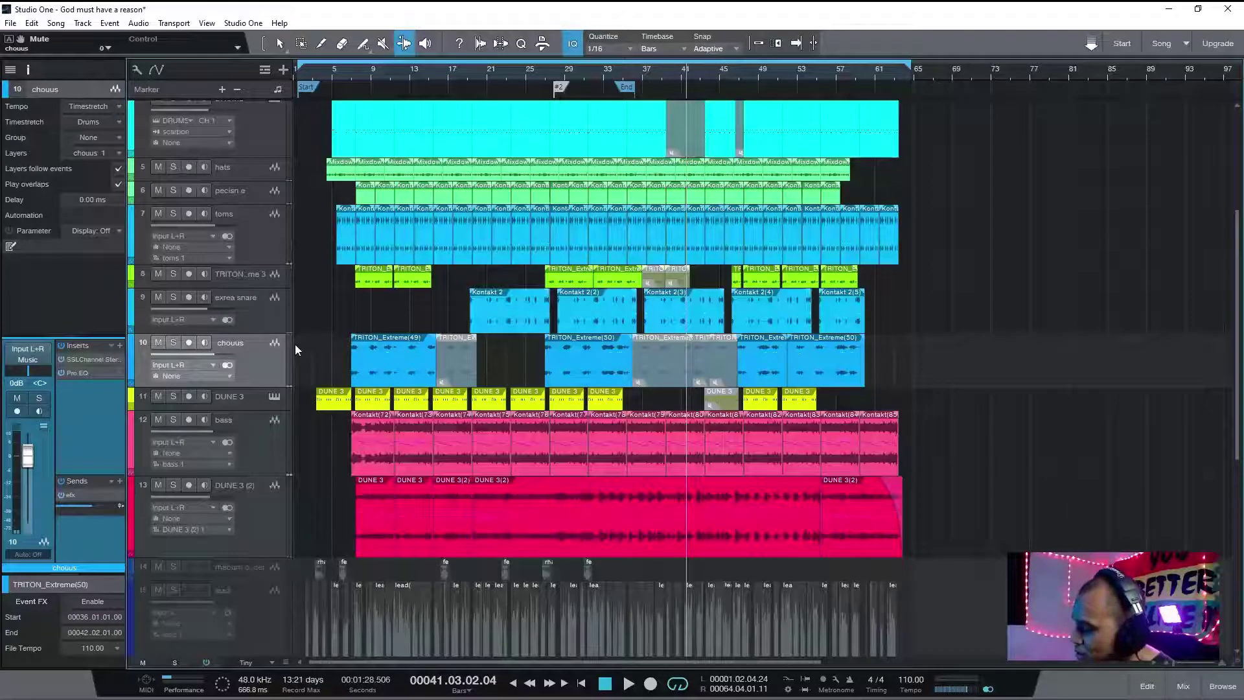
{"action": "key", "text": "space"}
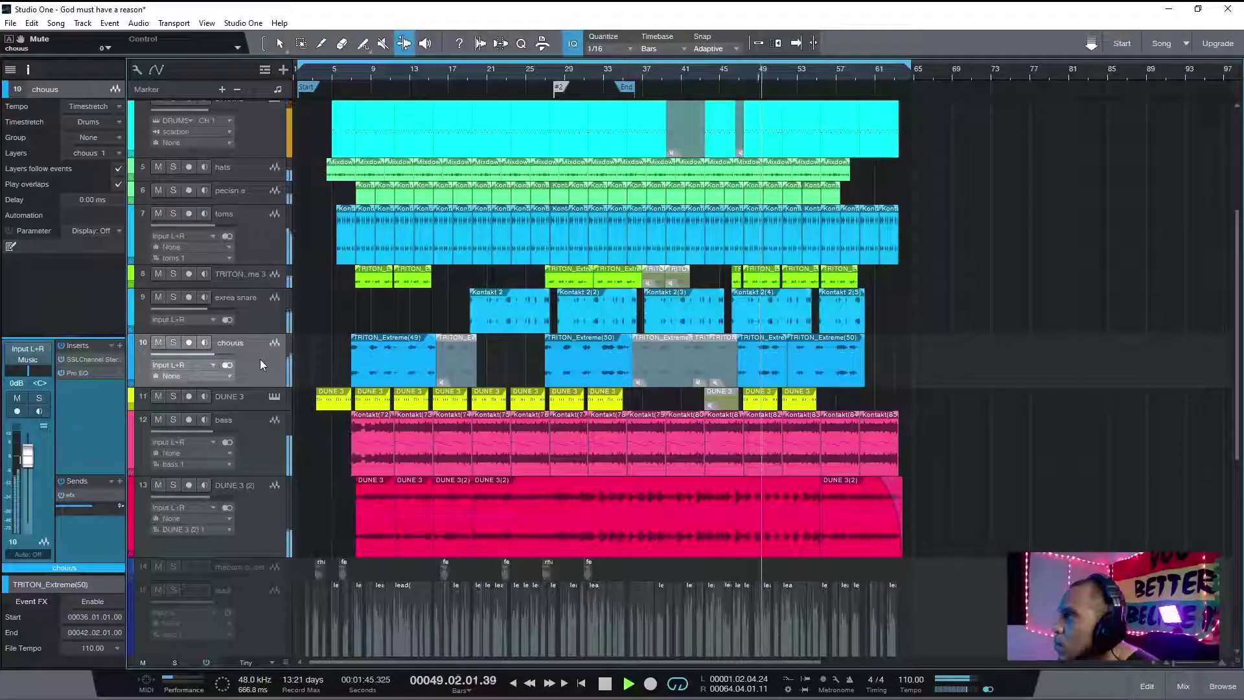
{"action": "key", "text": "space"}
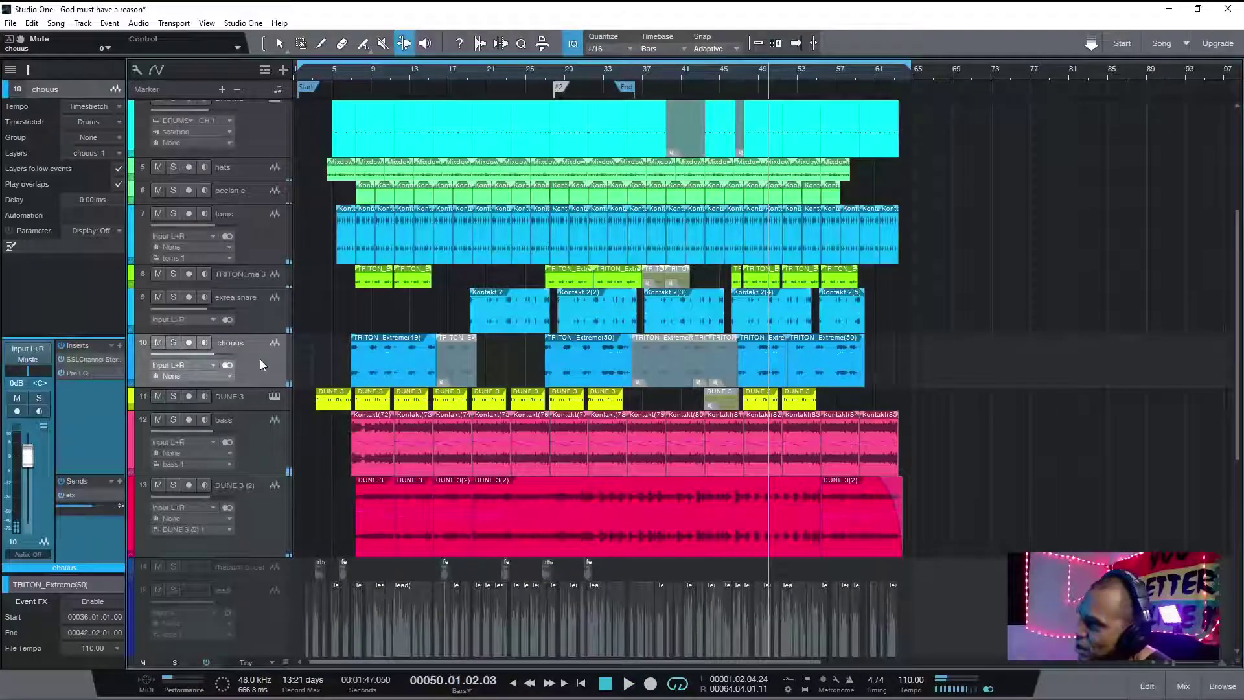
- Solo the chouus track and play it from about bar 6
{"action": "left_click", "coordinate": [172, 346]}
{"action": "left_click", "coordinate": [172, 345]}
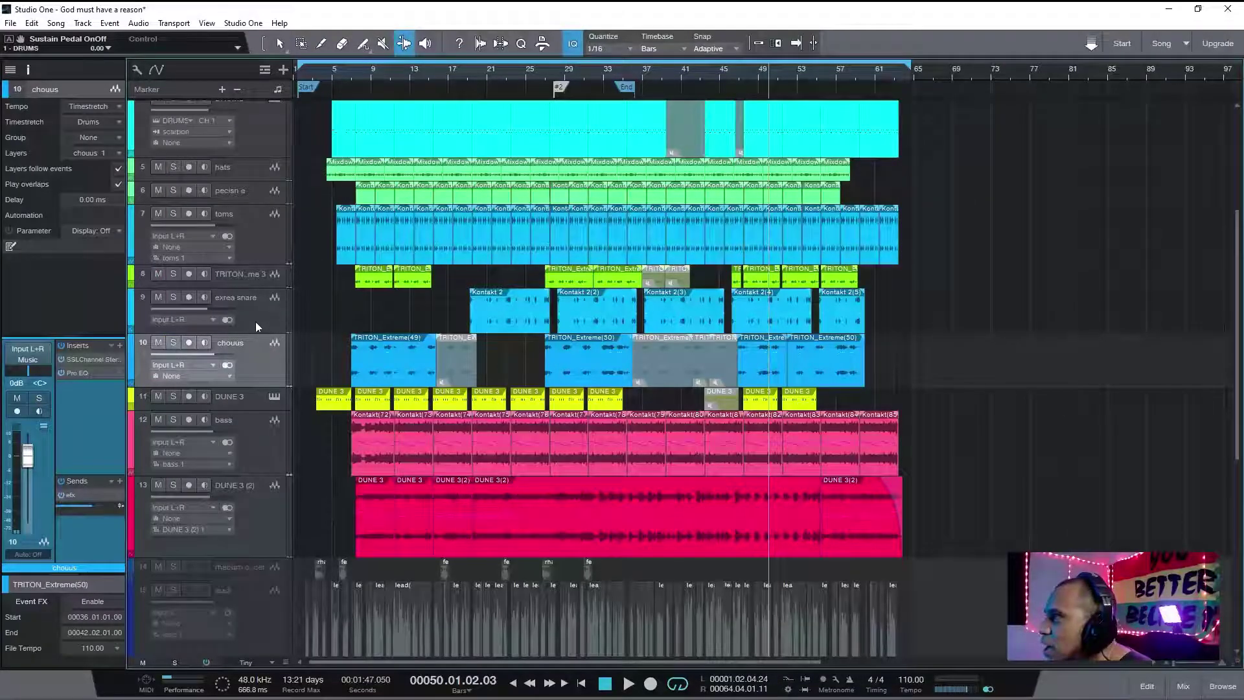
{"action": "left_click", "coordinate": [174, 347]}
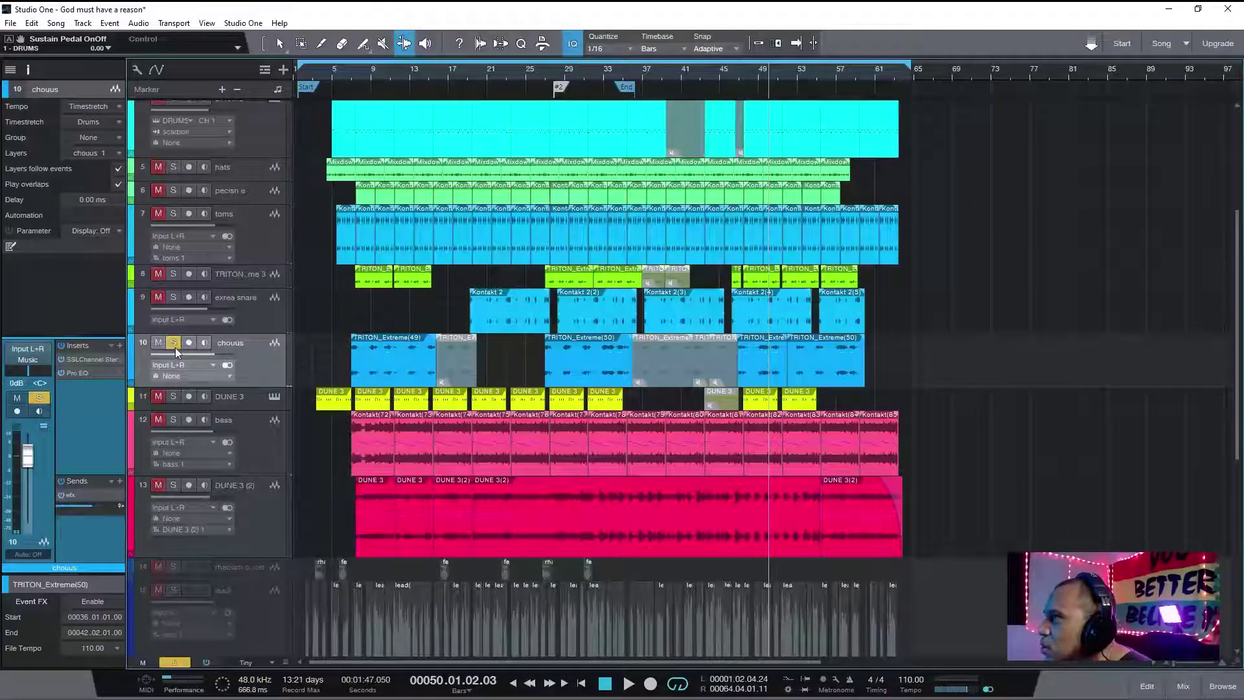
{"action": "left_click", "coordinate": [348, 68]}
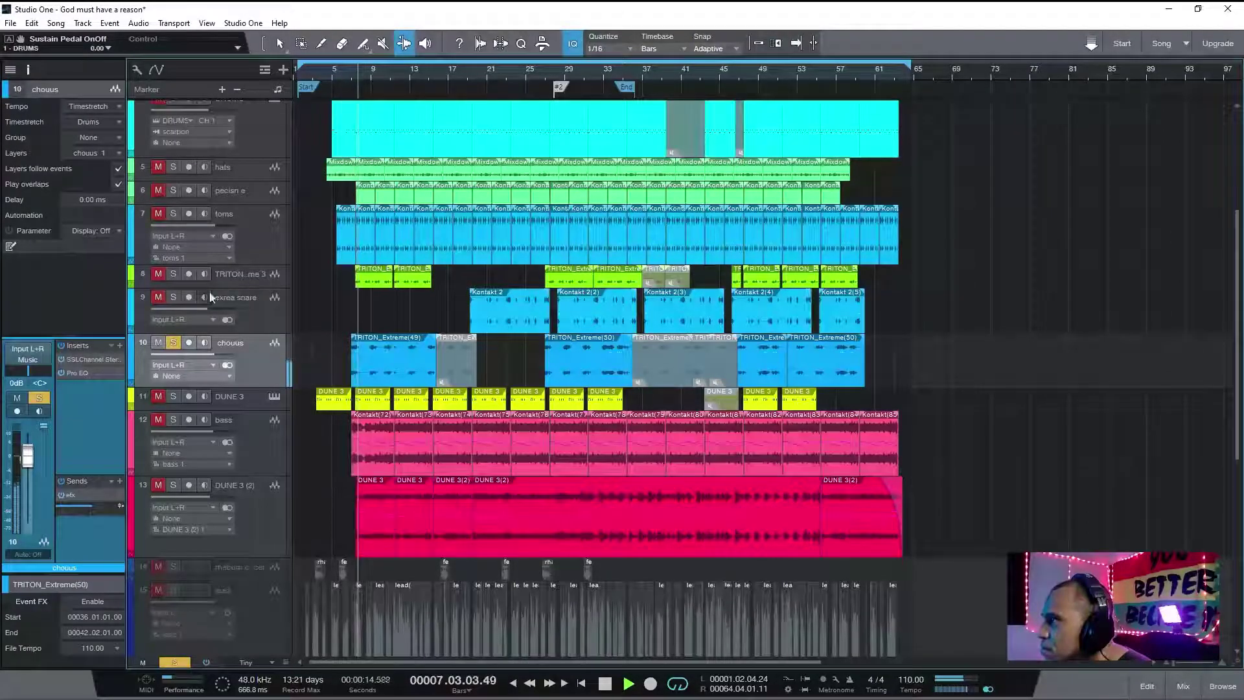
- Inspect the chouus track's SSLChannel Stereo and Pro EQ inserts, closing each window and stopping playback
{"action": "left_click", "coordinate": [91, 360]}
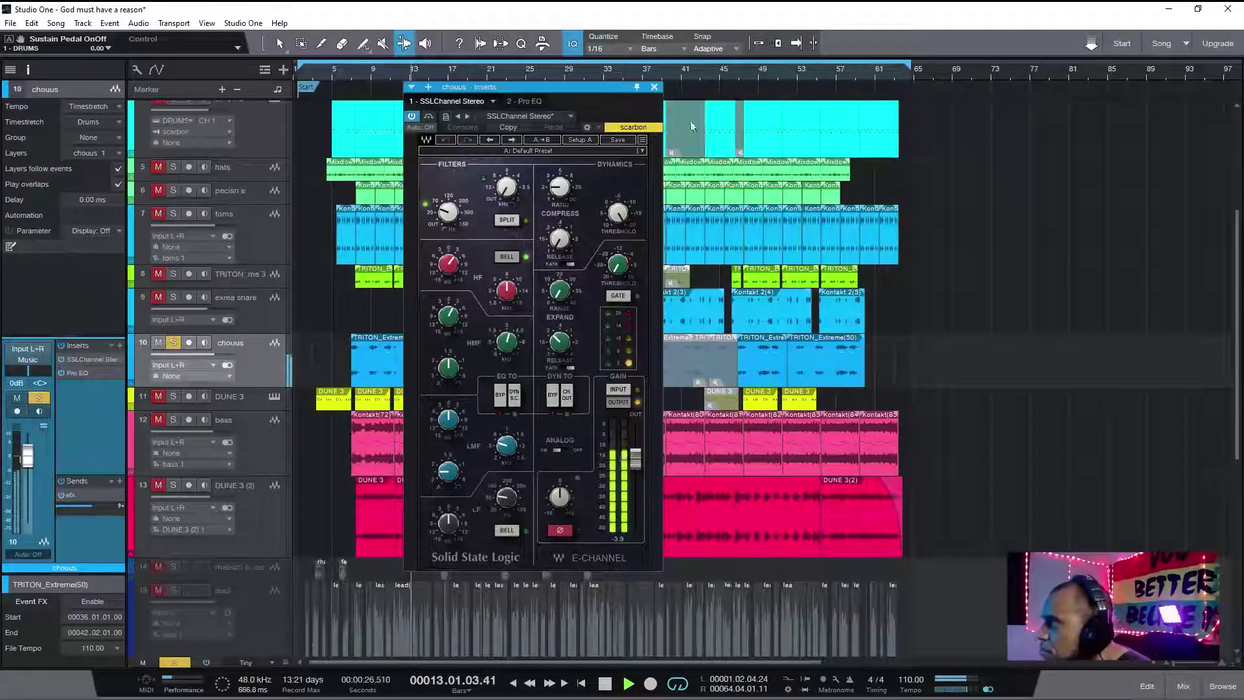
{"action": "left_click", "coordinate": [655, 89]}
{"action": "key", "text": "space"}
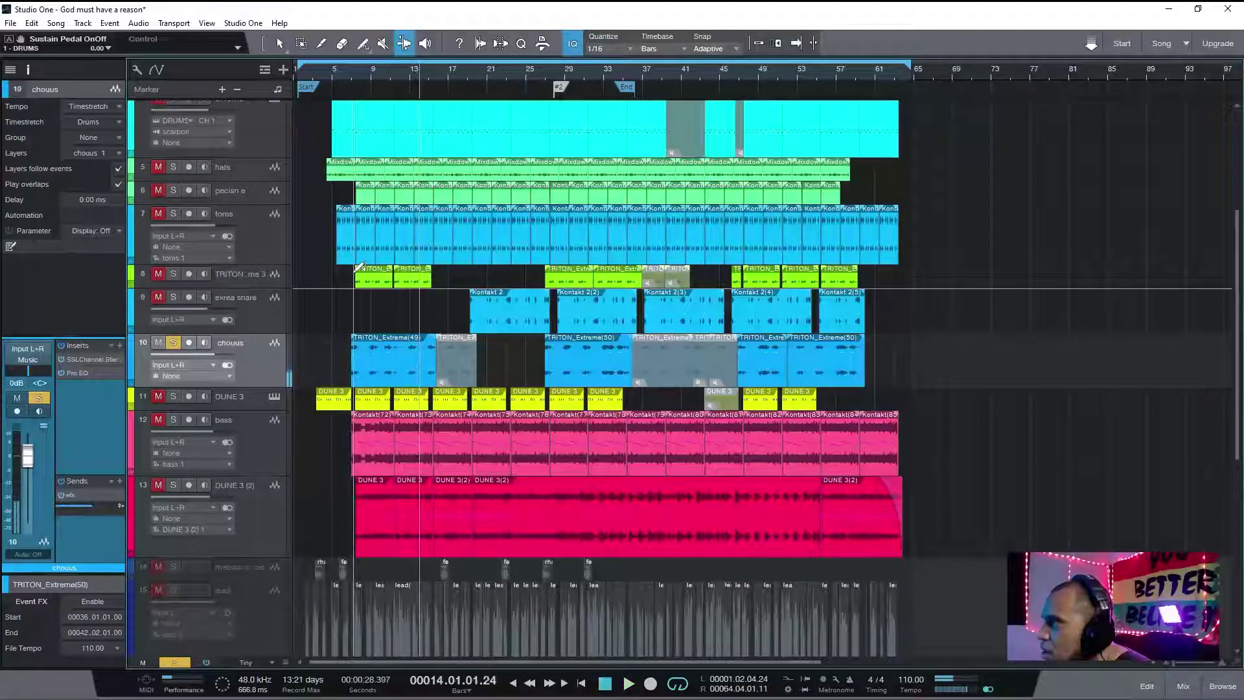
{"action": "left_click", "coordinate": [75, 372]}
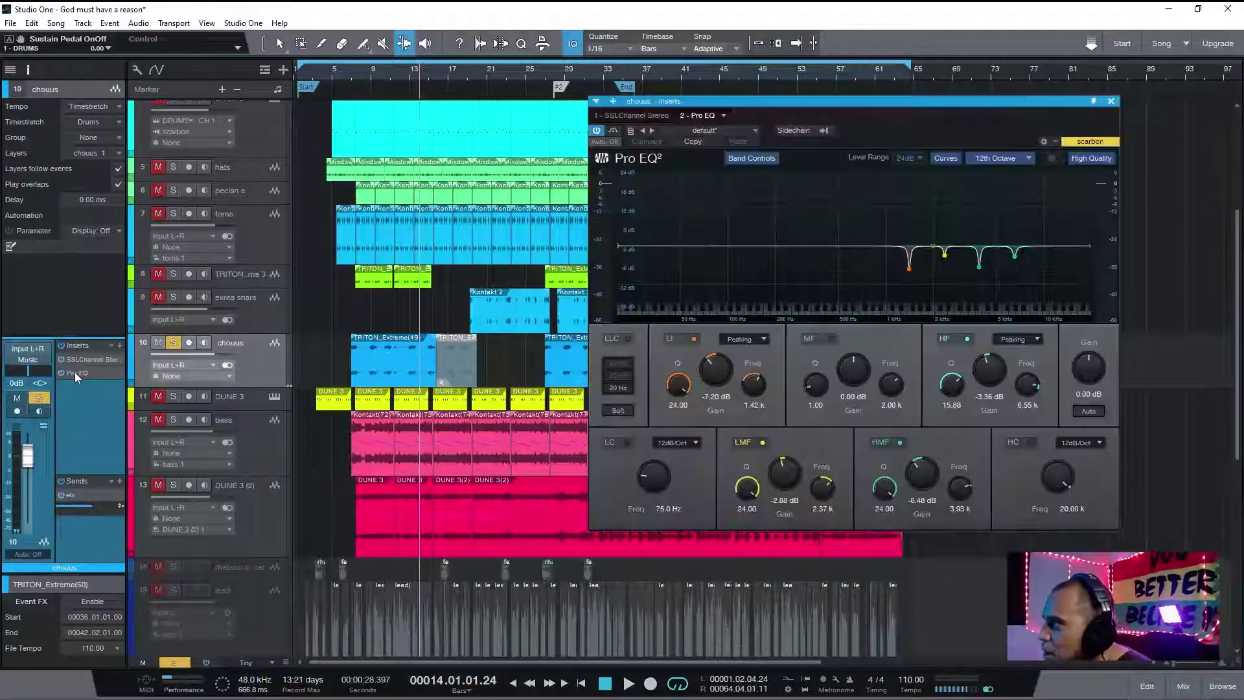
{"action": "left_click", "coordinate": [1111, 102]}
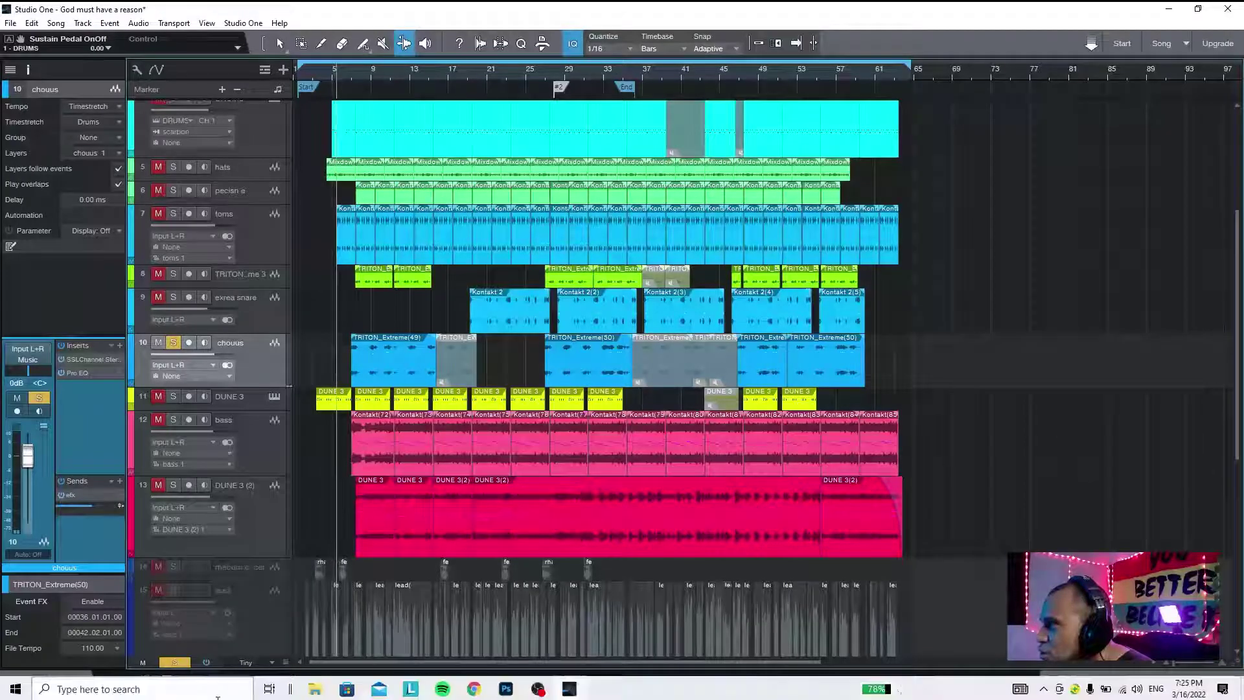
- Clear the chouus solo to hear the full mix, and solo TRITON_Extreme 3 and play it from about bar 7
{"action": "left_click", "coordinate": [174, 662]}
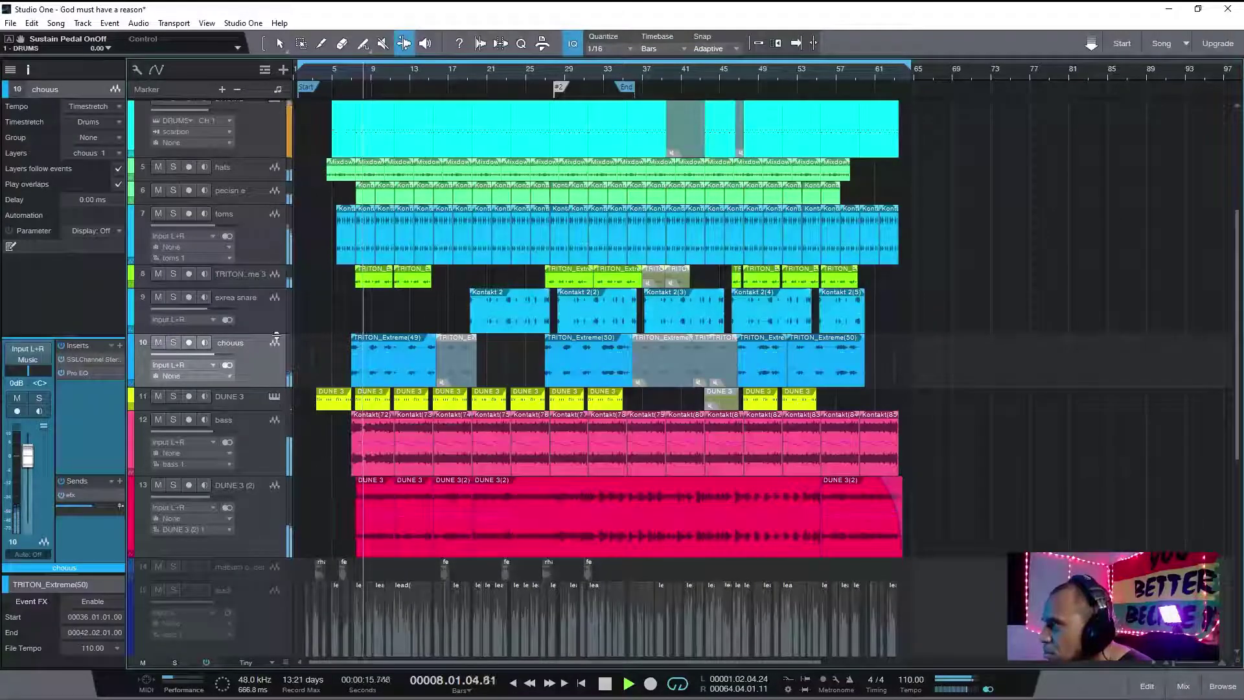
{"action": "left_click", "coordinate": [249, 274]}
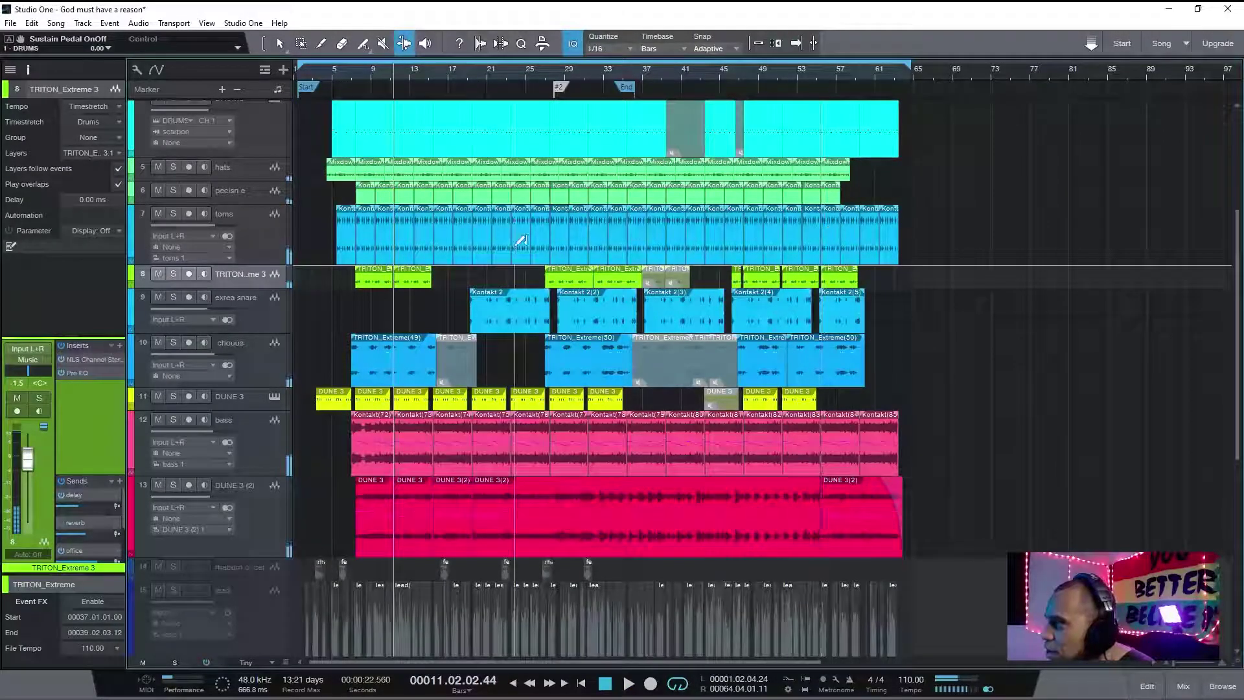
{"action": "left_click", "coordinate": [174, 274]}
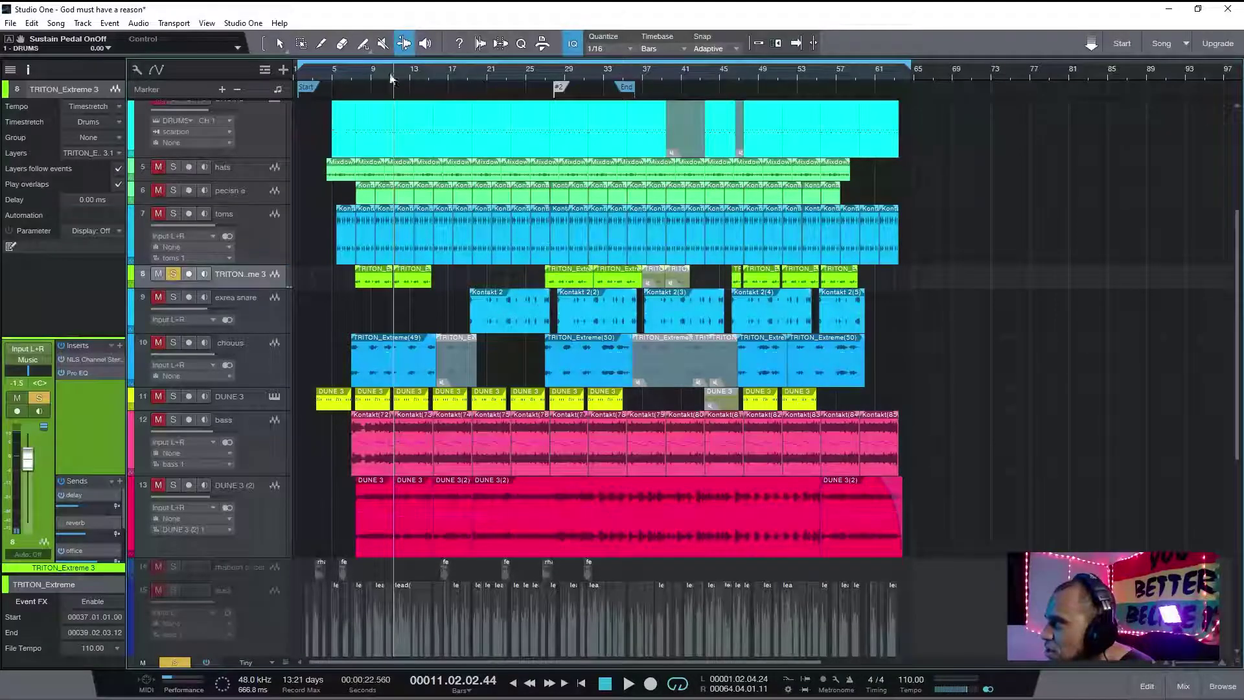
{"action": "left_click", "coordinate": [353, 69]}
{"action": "key", "text": "space"}
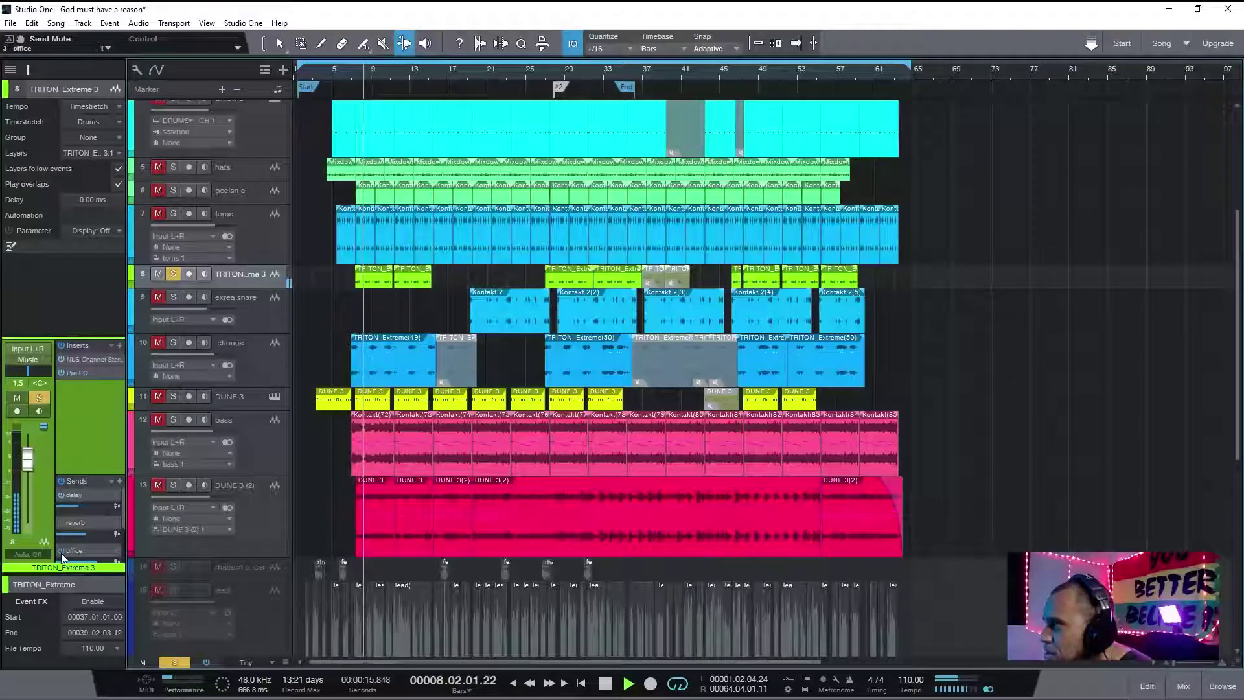
- Enlarge the TRITON_Extreme 3 sends area and turn the office send back on, auditioning the soloed track
{"action": "left_click_drag", "start_coordinate": [94, 472], "coordinate": [94, 441]}
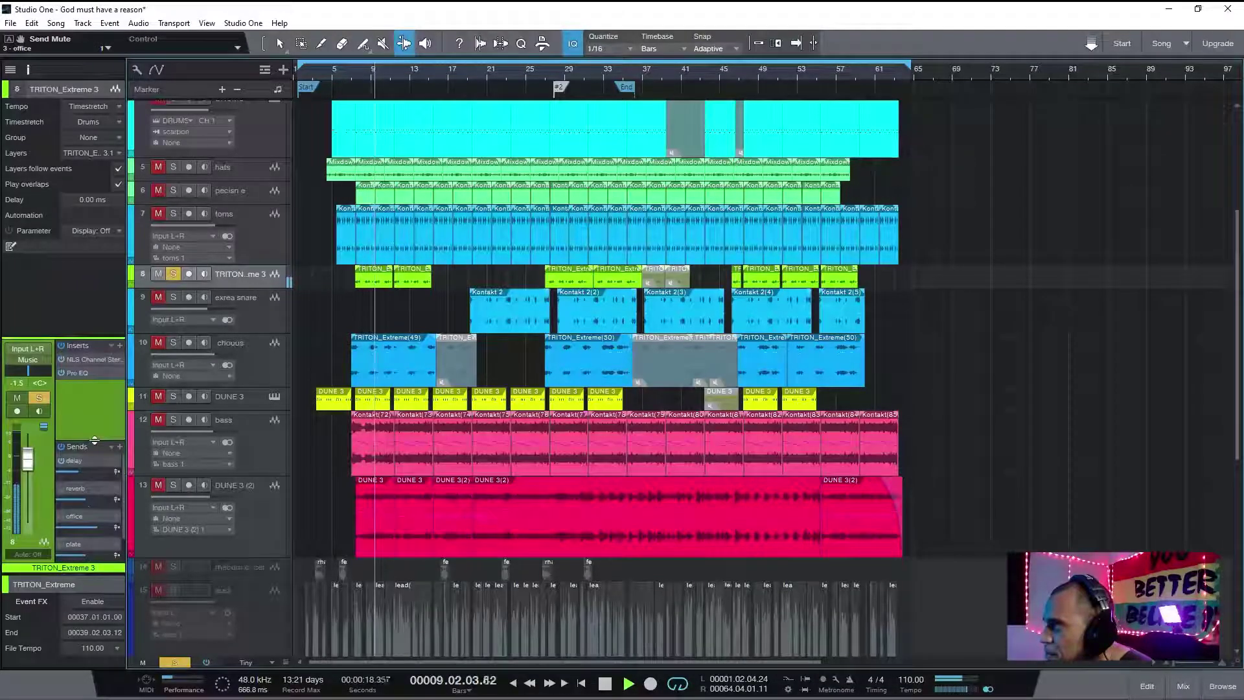
{"action": "left_click", "coordinate": [61, 516]}
{"action": "key", "text": "space"}
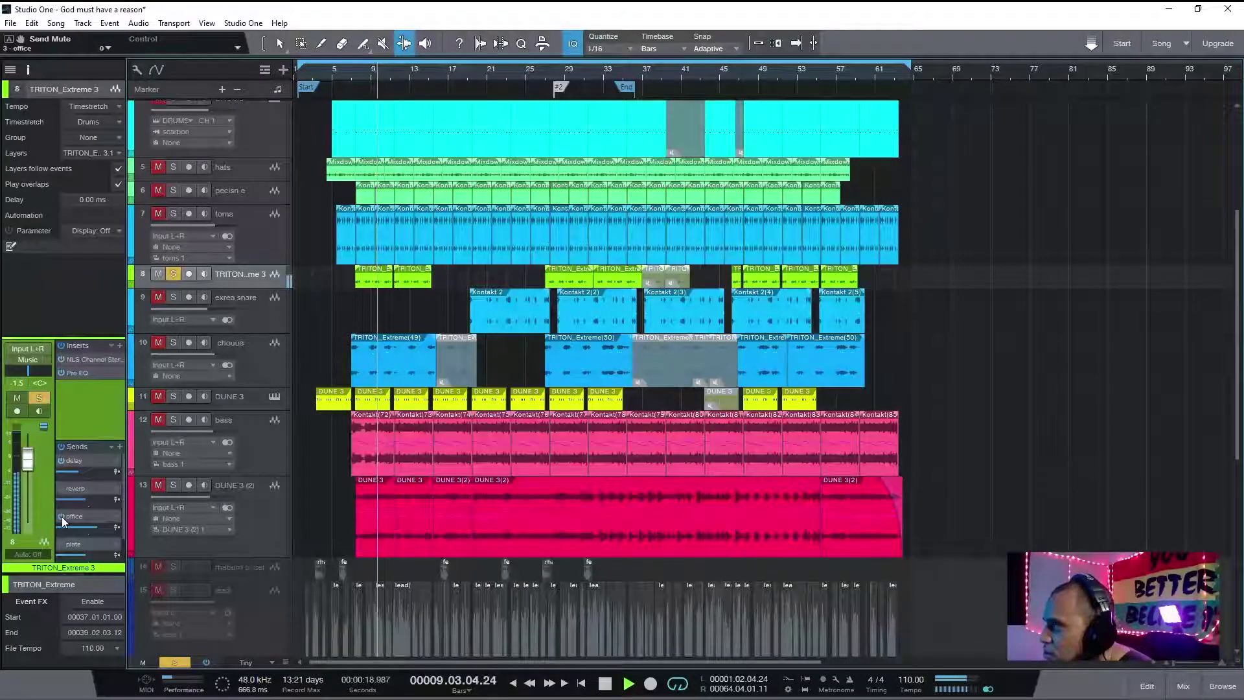
{"action": "key", "text": "space"}
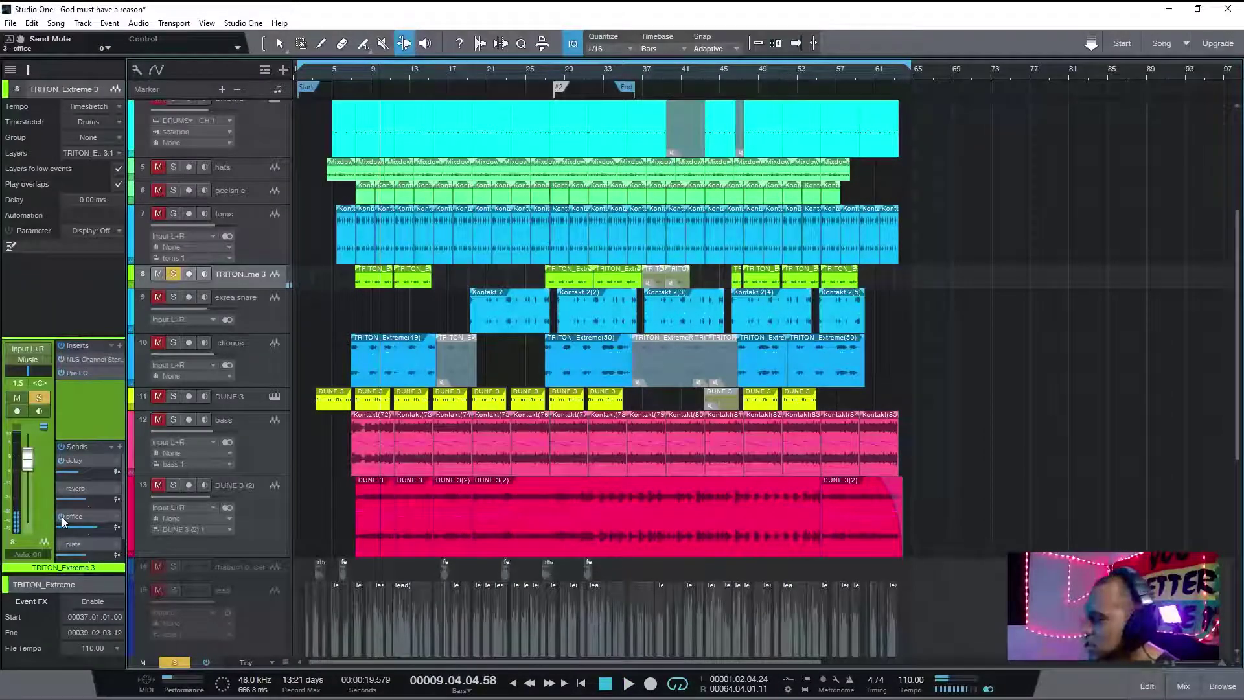
{"action": "key", "text": "space"}
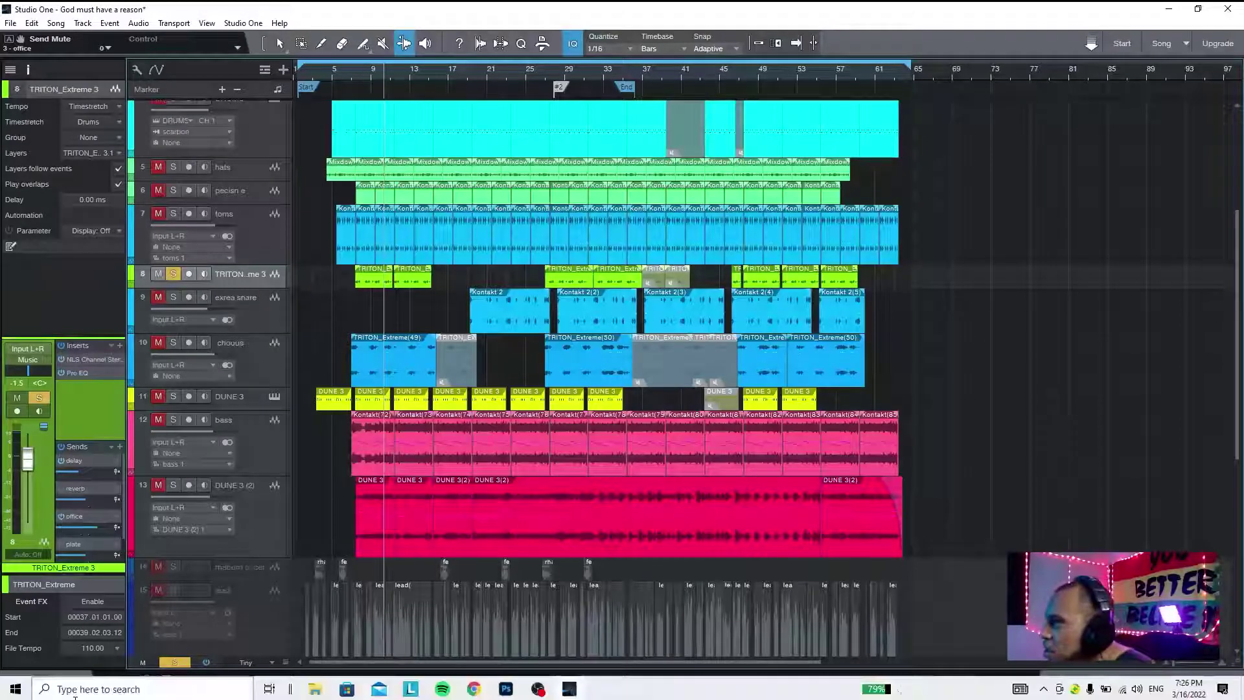
- Clear the TRITON_Extreme 3 solo, play the full mix and check the bus and effect channels in the console
{"action": "left_click", "coordinate": [174, 659]}
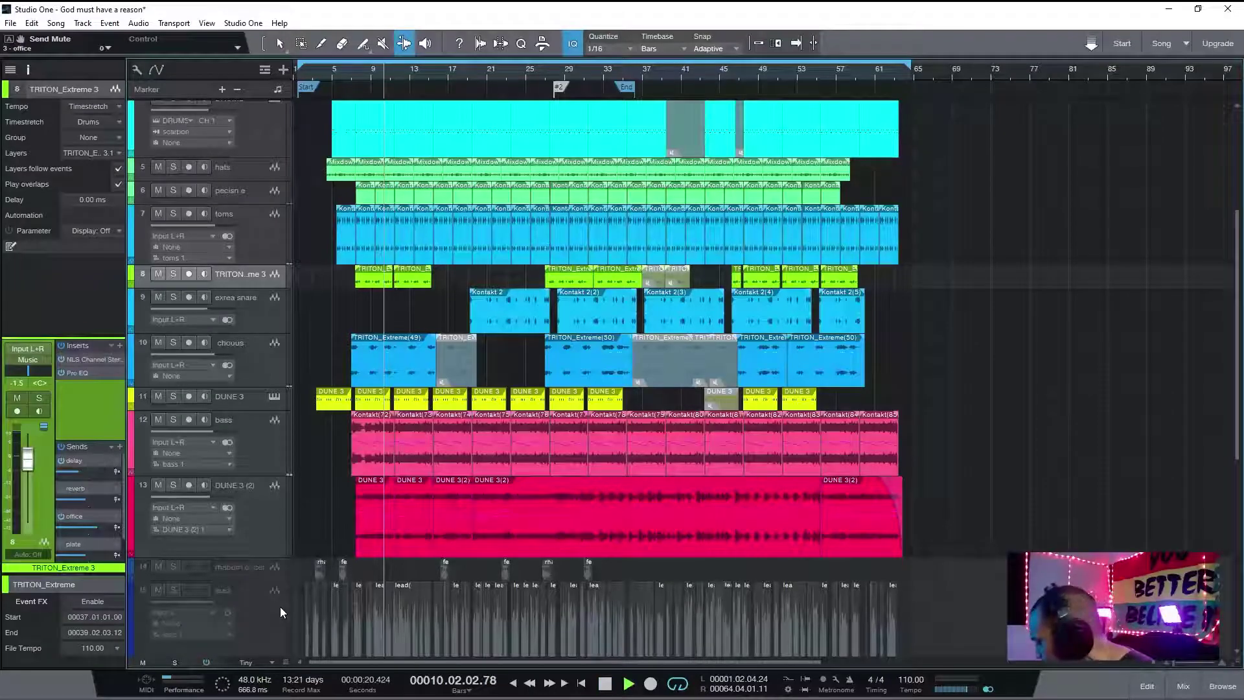
{"action": "key", "text": "space"}
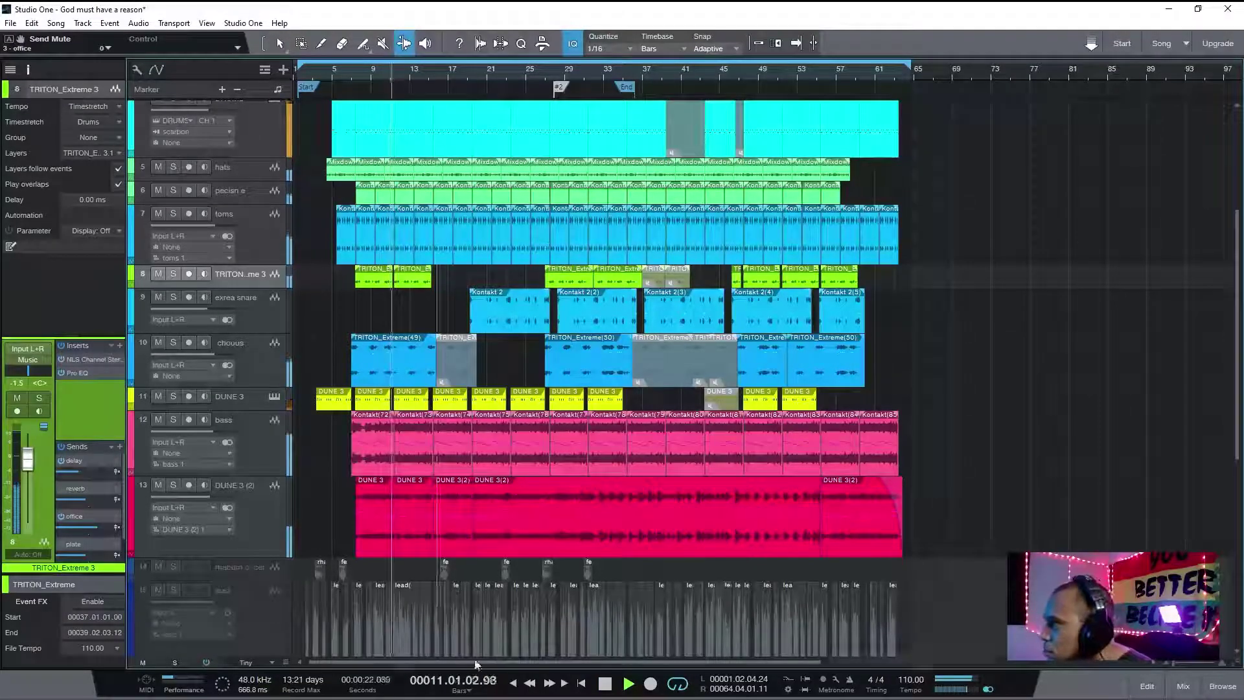
{"action": "key", "text": "F3"}
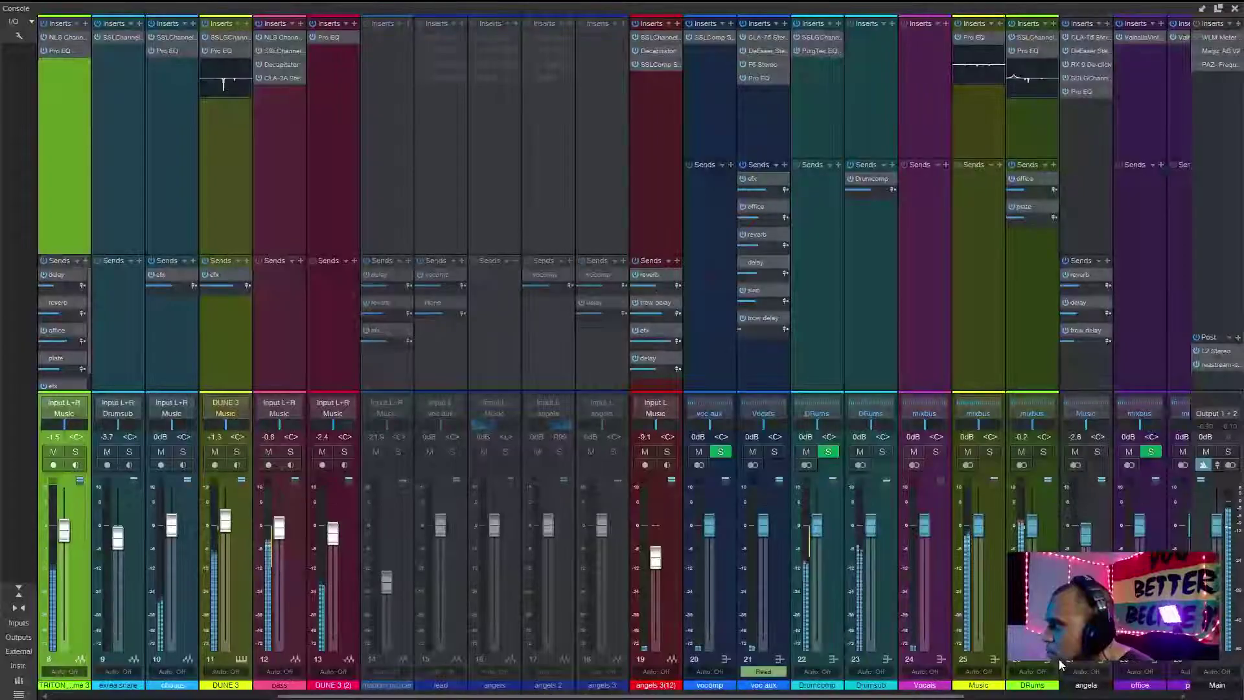
{"action": "scroll", "coordinate": [1061, 664], "scroll_direction": "right", "scroll_amount": 5}
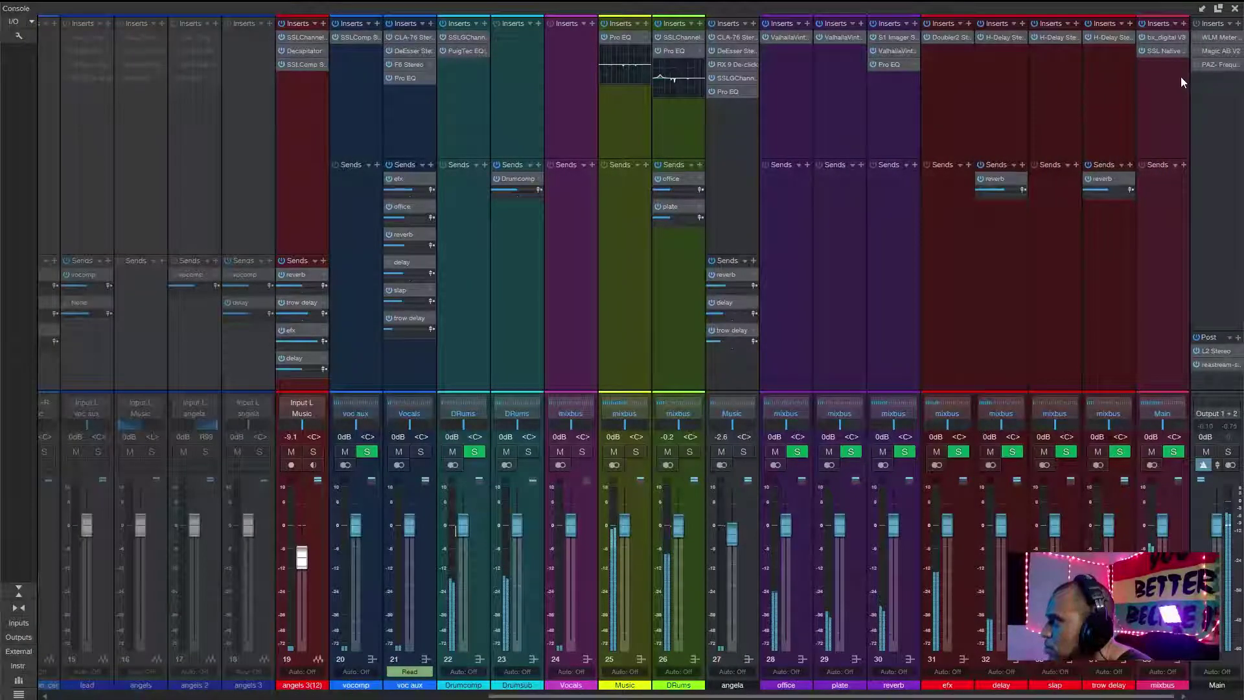
{"action": "left_click", "coordinate": [1235, 8]}
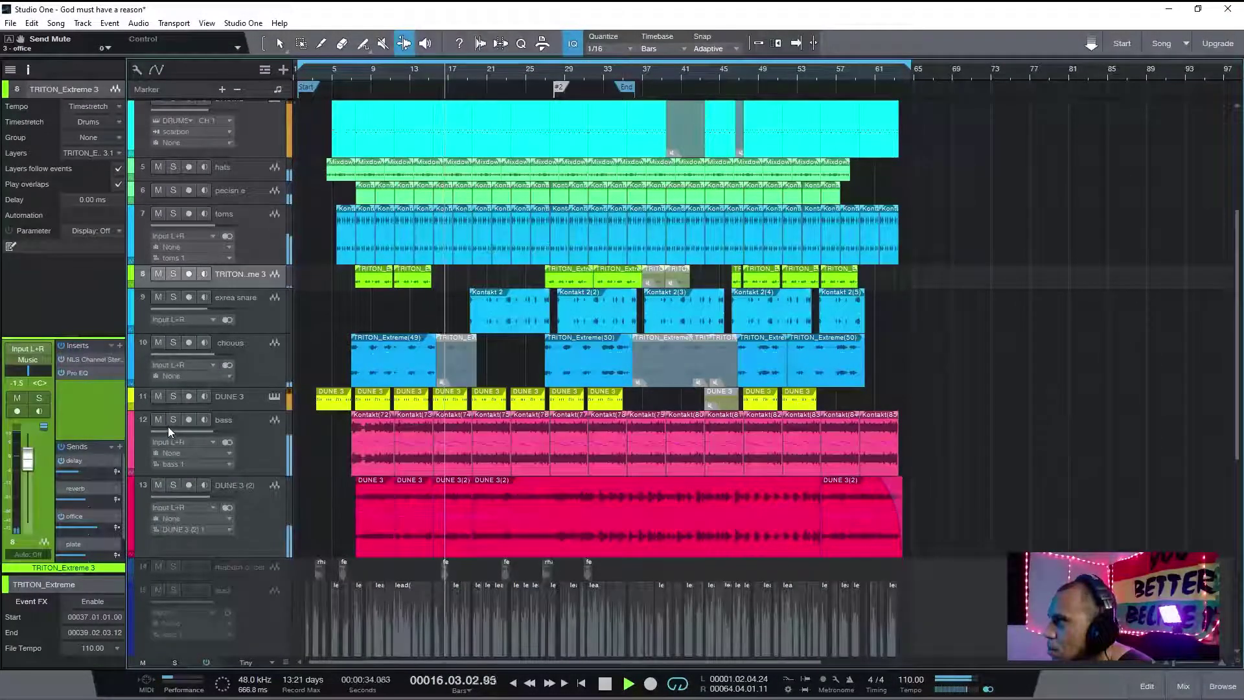
- Mute the DUNE 3 and toms tracks during playback, and check the exrea snare channel in the console
{"action": "left_click", "coordinate": [158, 395]}
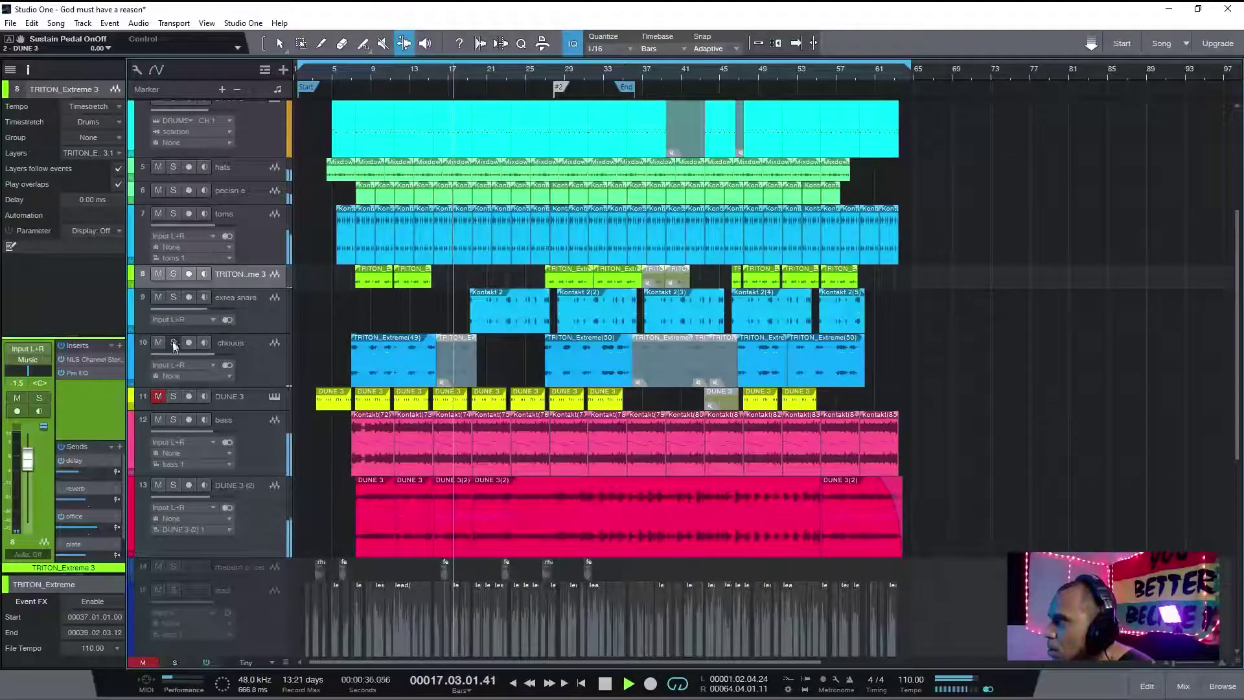
{"action": "left_click", "coordinate": [158, 214]}
{"action": "left_click", "coordinate": [251, 303]}
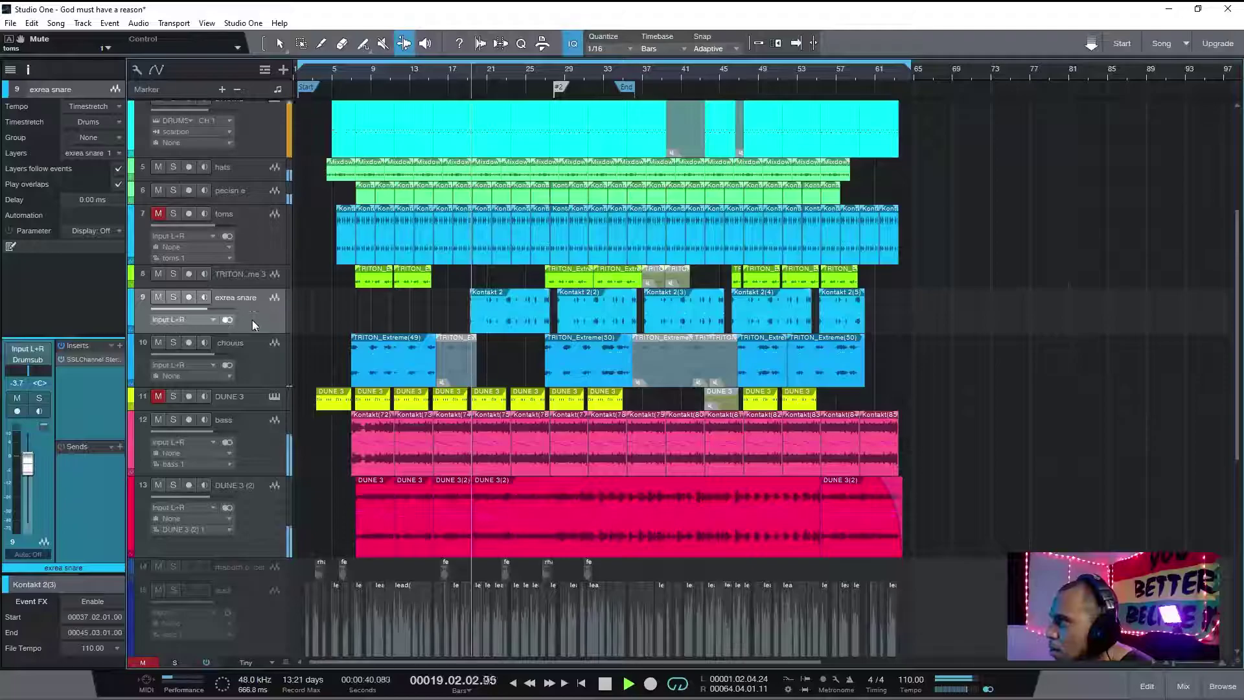
{"action": "left_click", "coordinate": [1185, 686]}
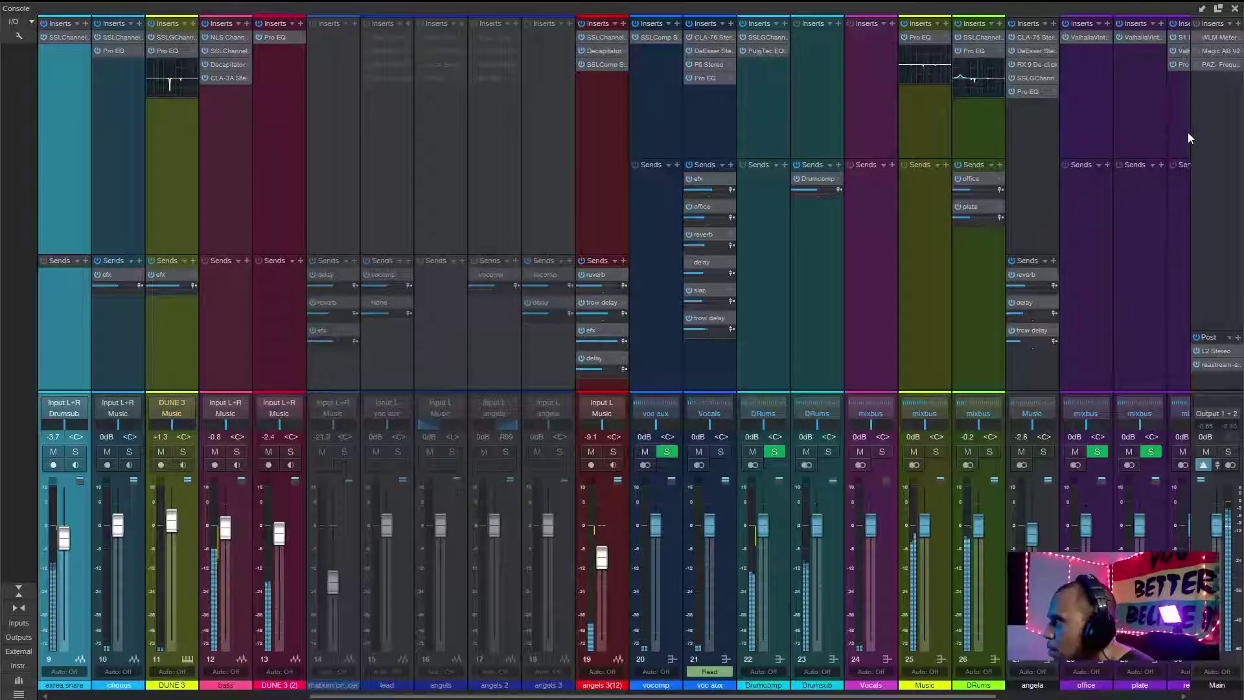
{"action": "left_click", "coordinate": [1235, 9]}
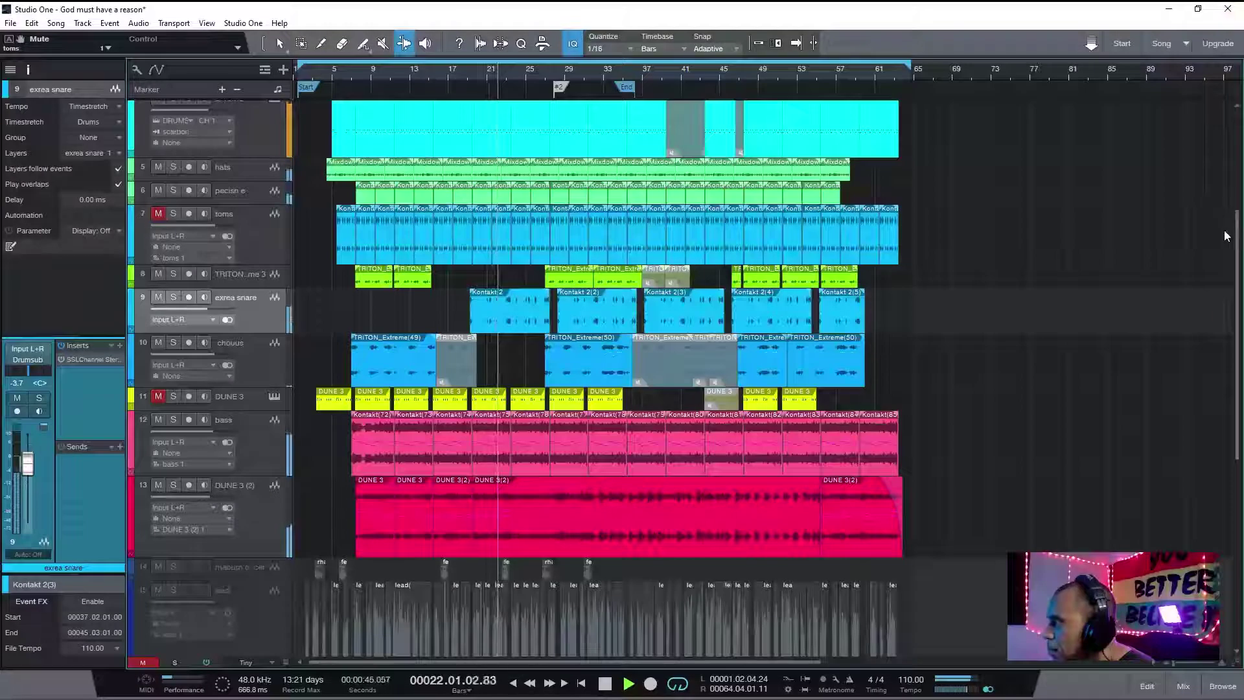
- Select the angels 3(12) track, stop playback and clear all track mutes
{"action": "scroll", "coordinate": [1227, 236], "scroll_direction": "down", "scroll_amount": 5}
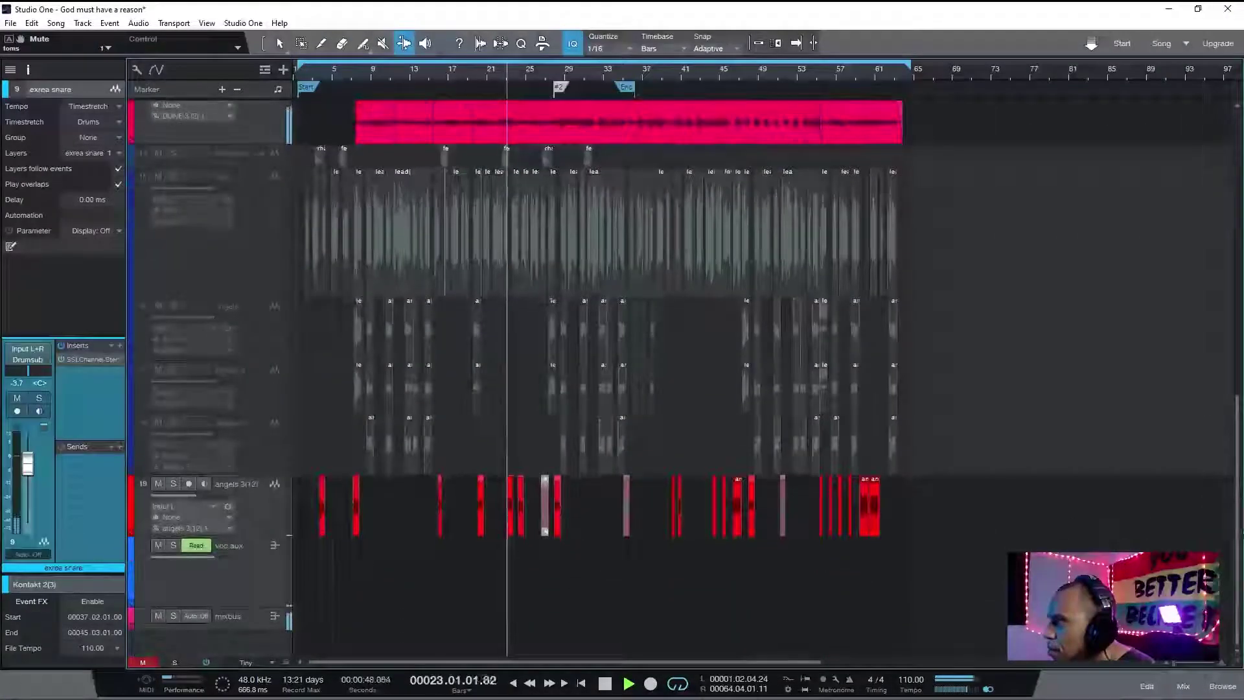
{"action": "left_click", "coordinate": [251, 521]}
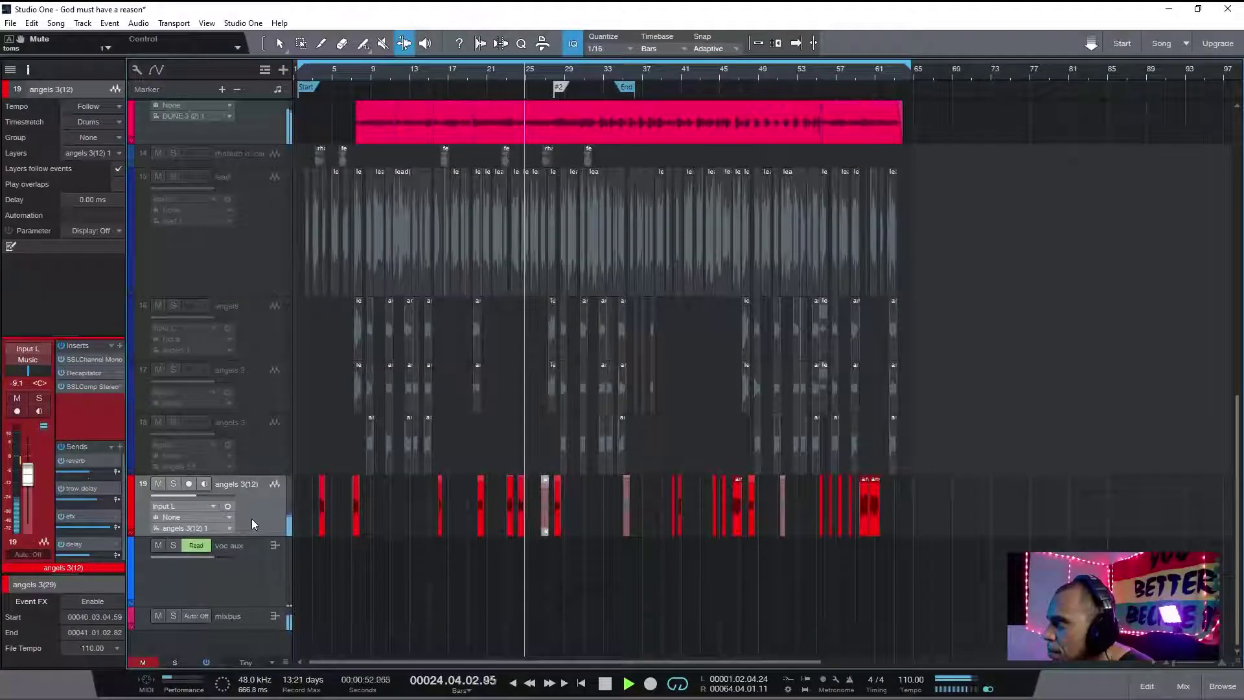
{"action": "key", "text": "space"}
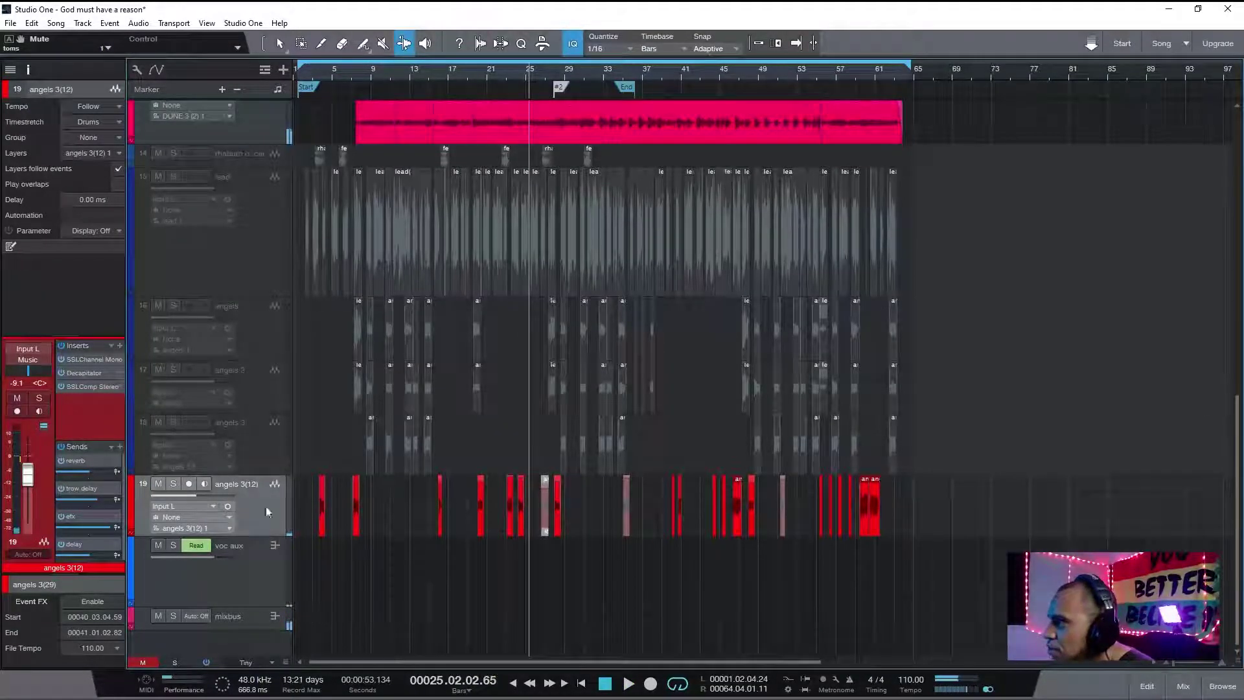
{"action": "left_click", "coordinate": [143, 662]}
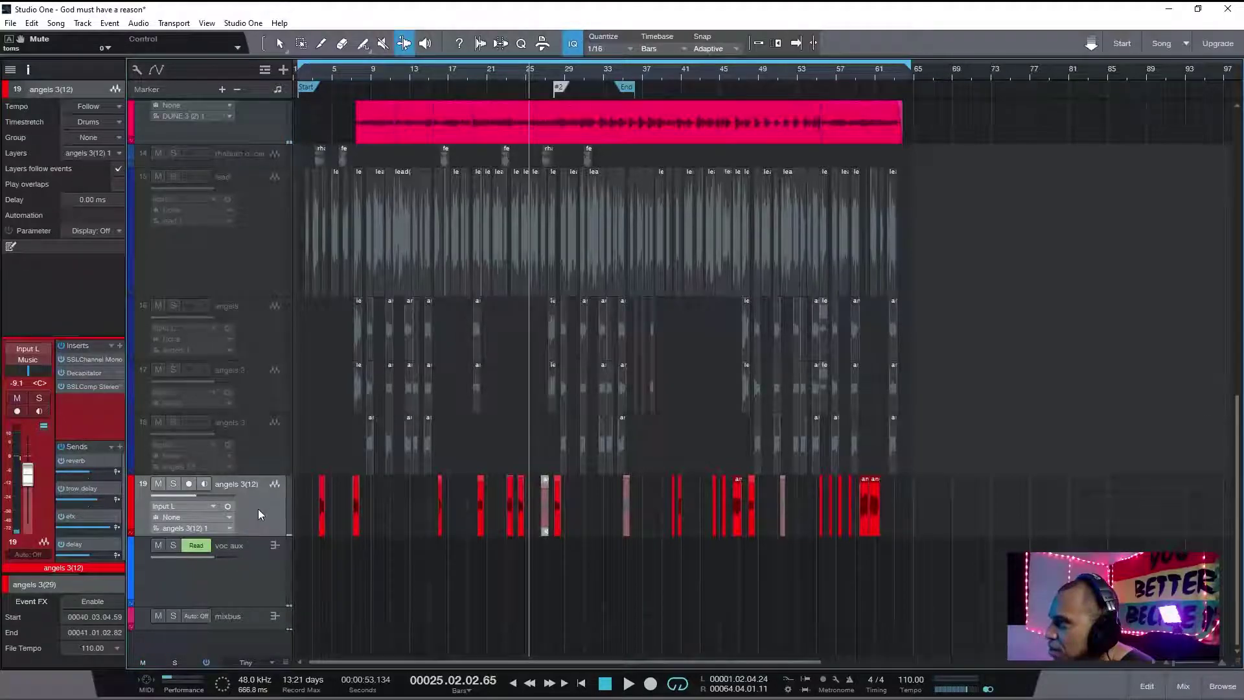
- Show the Decapitator insert on angels 3(12) and move the playhead to about bar 5
{"action": "left_click", "coordinate": [83, 371]}
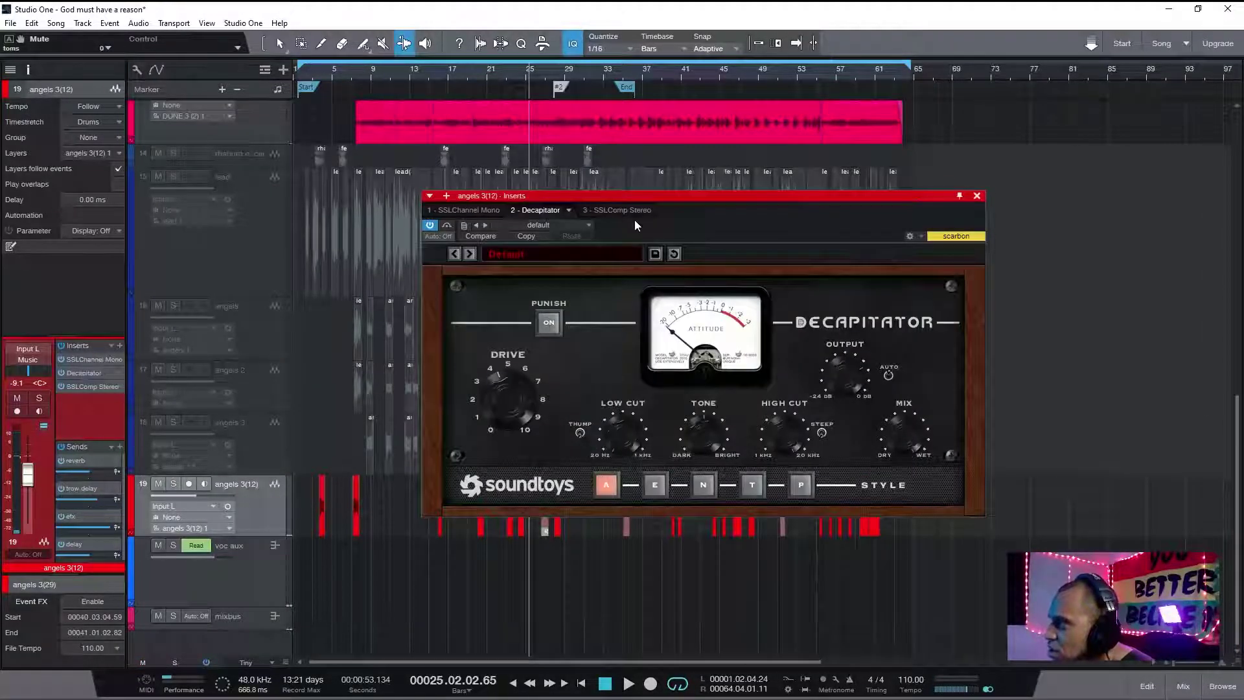
{"action": "left_click", "coordinate": [337, 76]}
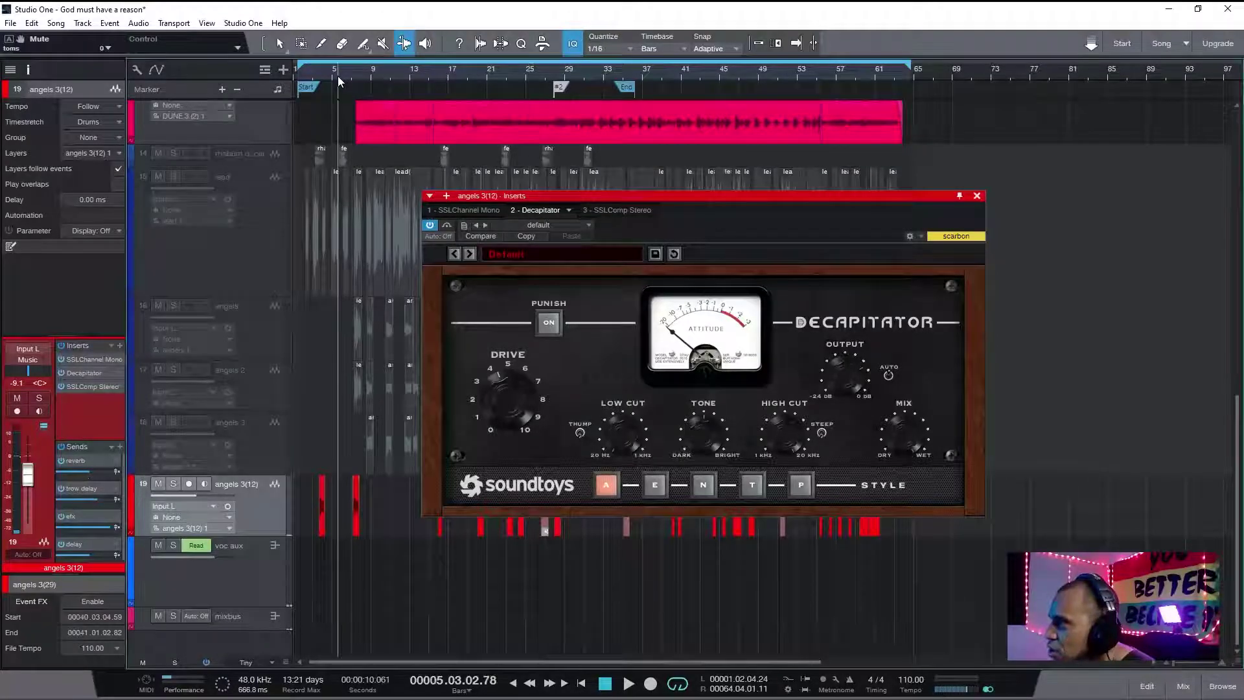